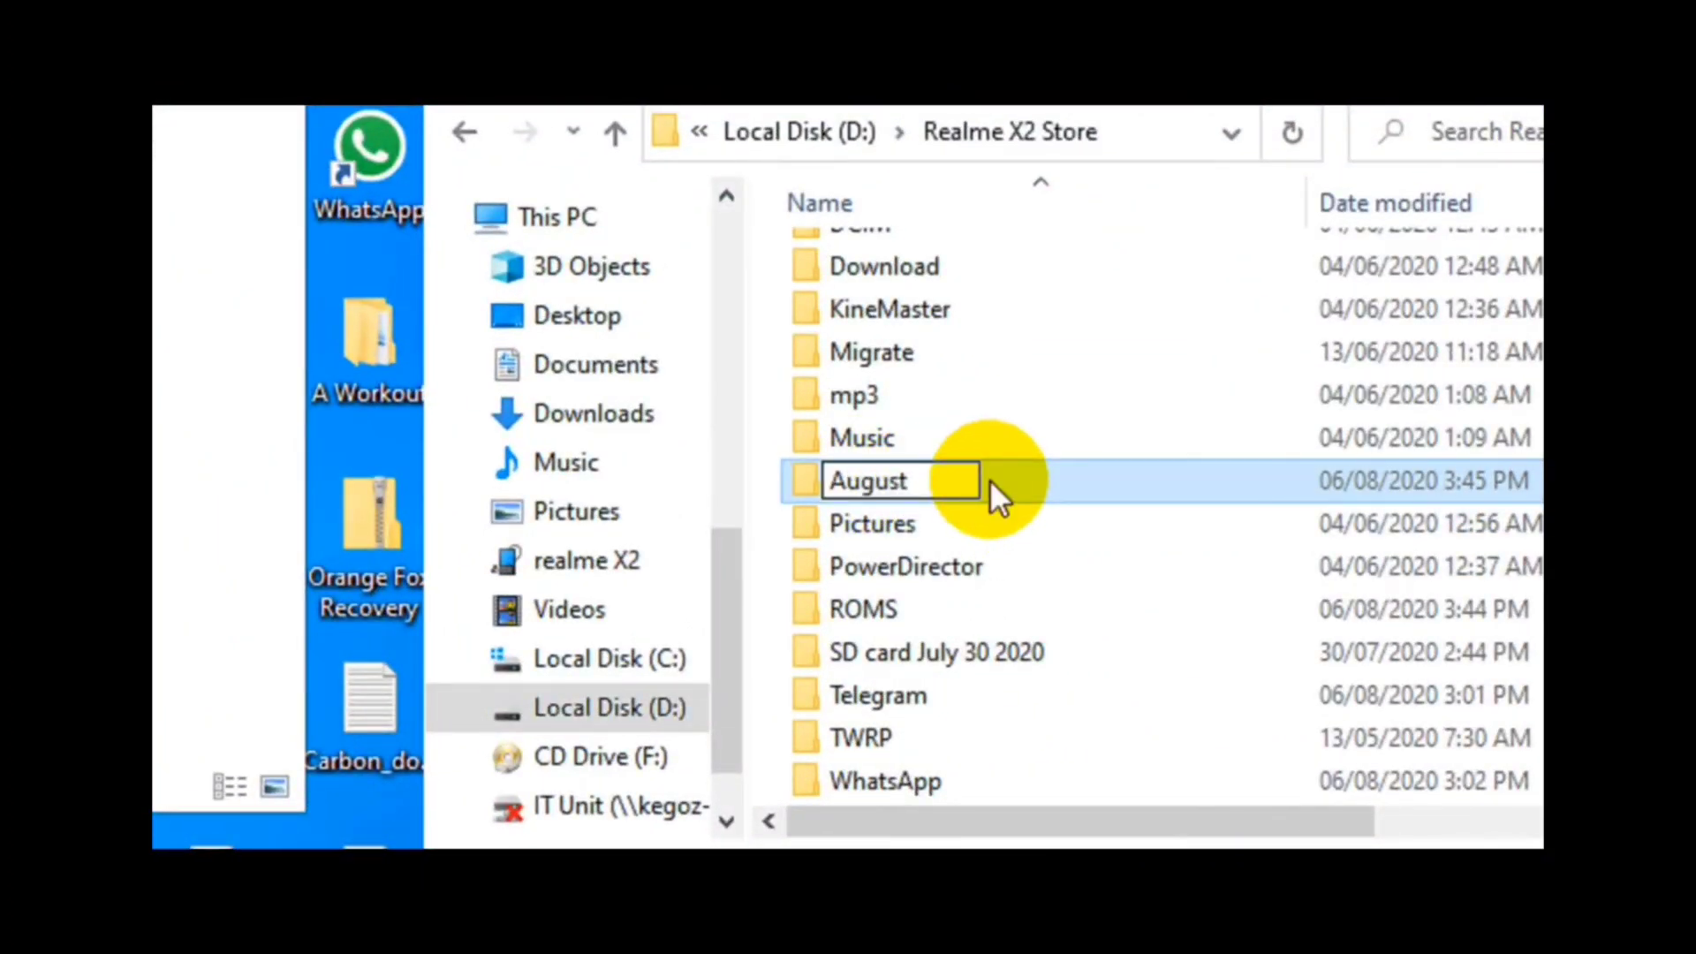
type("6th")
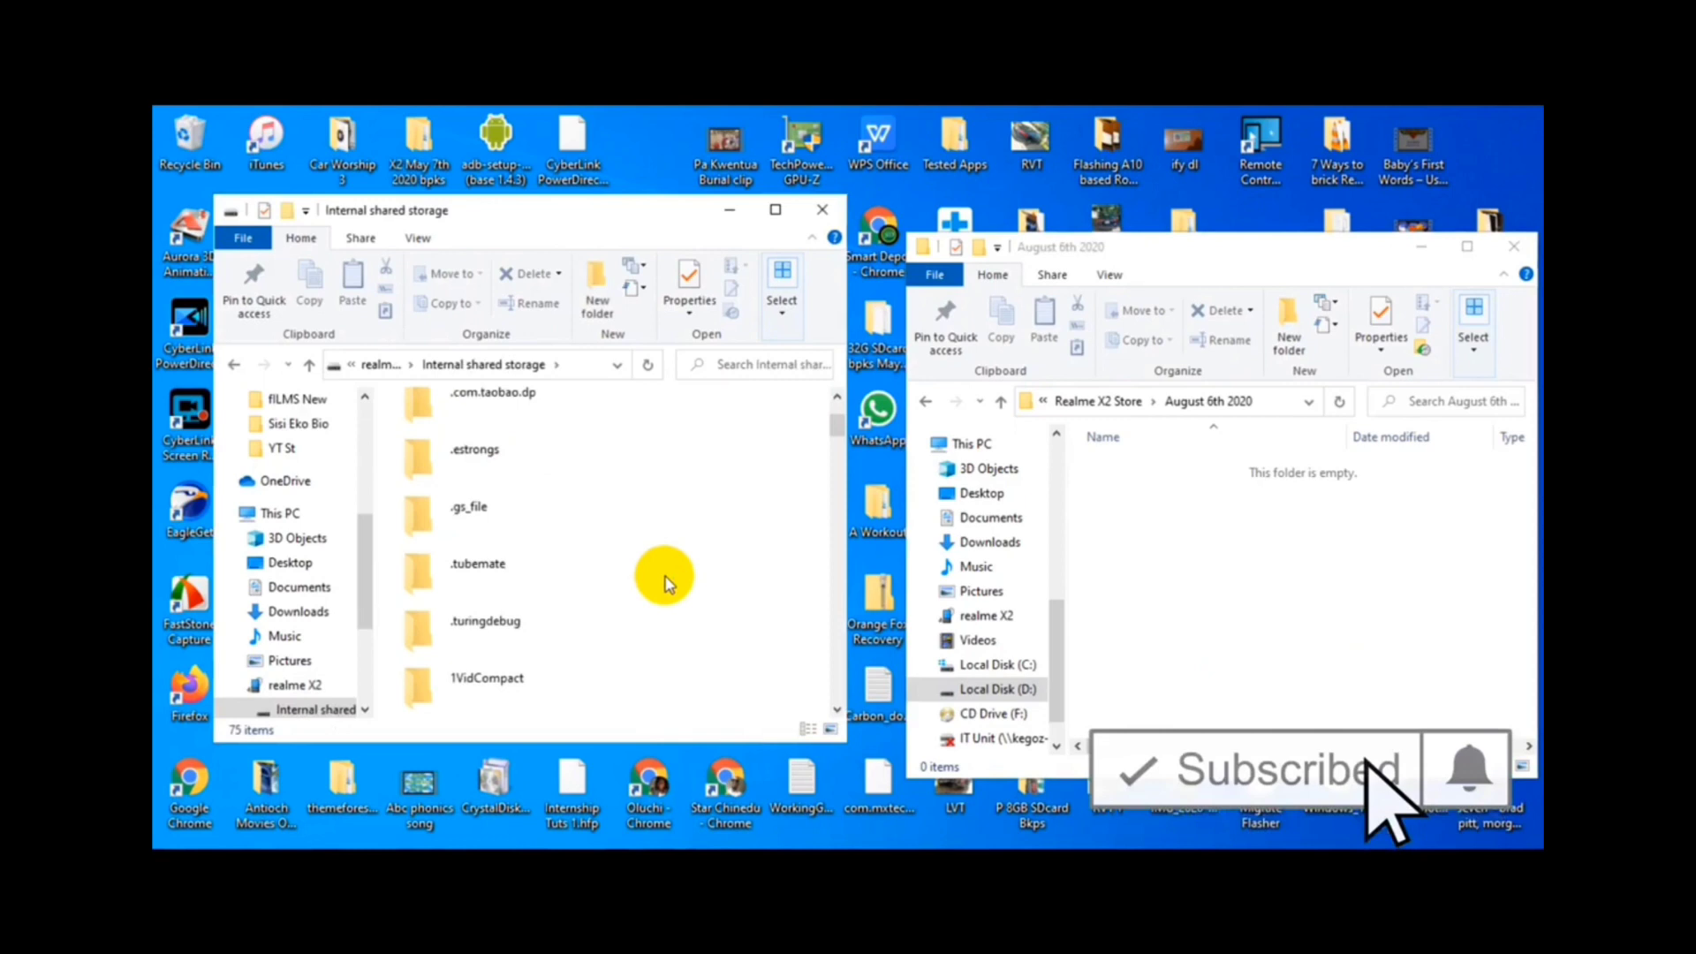
scroll(666, 583, "down", 1)
scroll(665, 584, "down", 1)
scroll(665, 583, "down", 1)
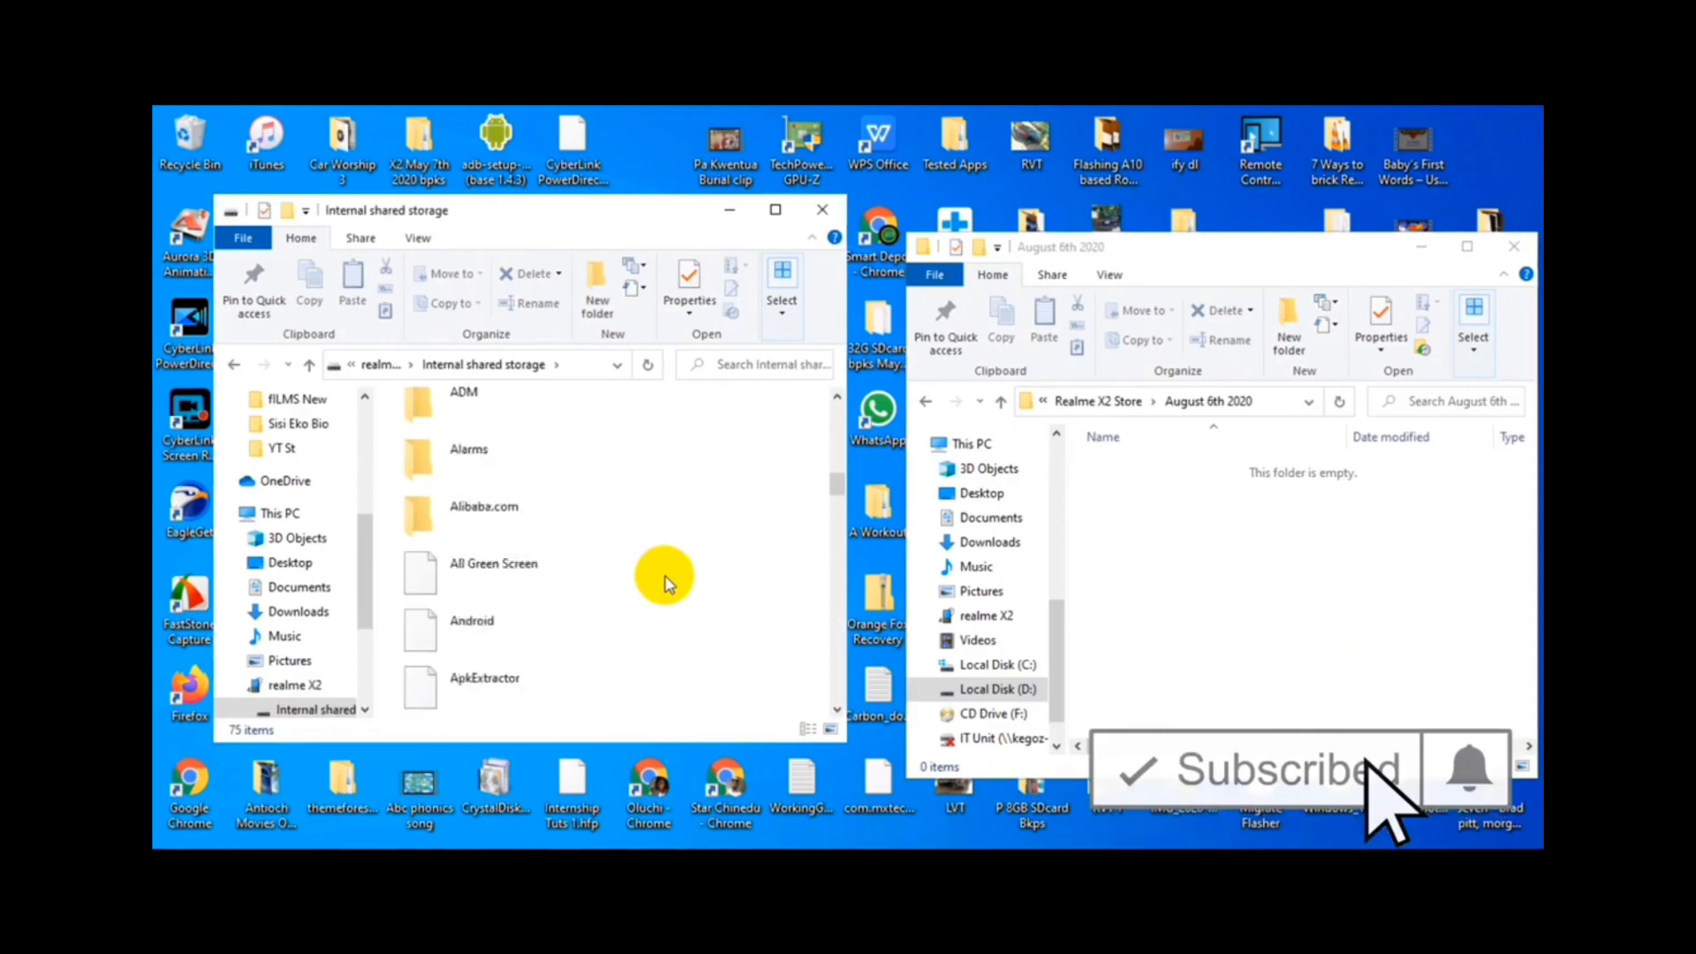
left_click(500, 575)
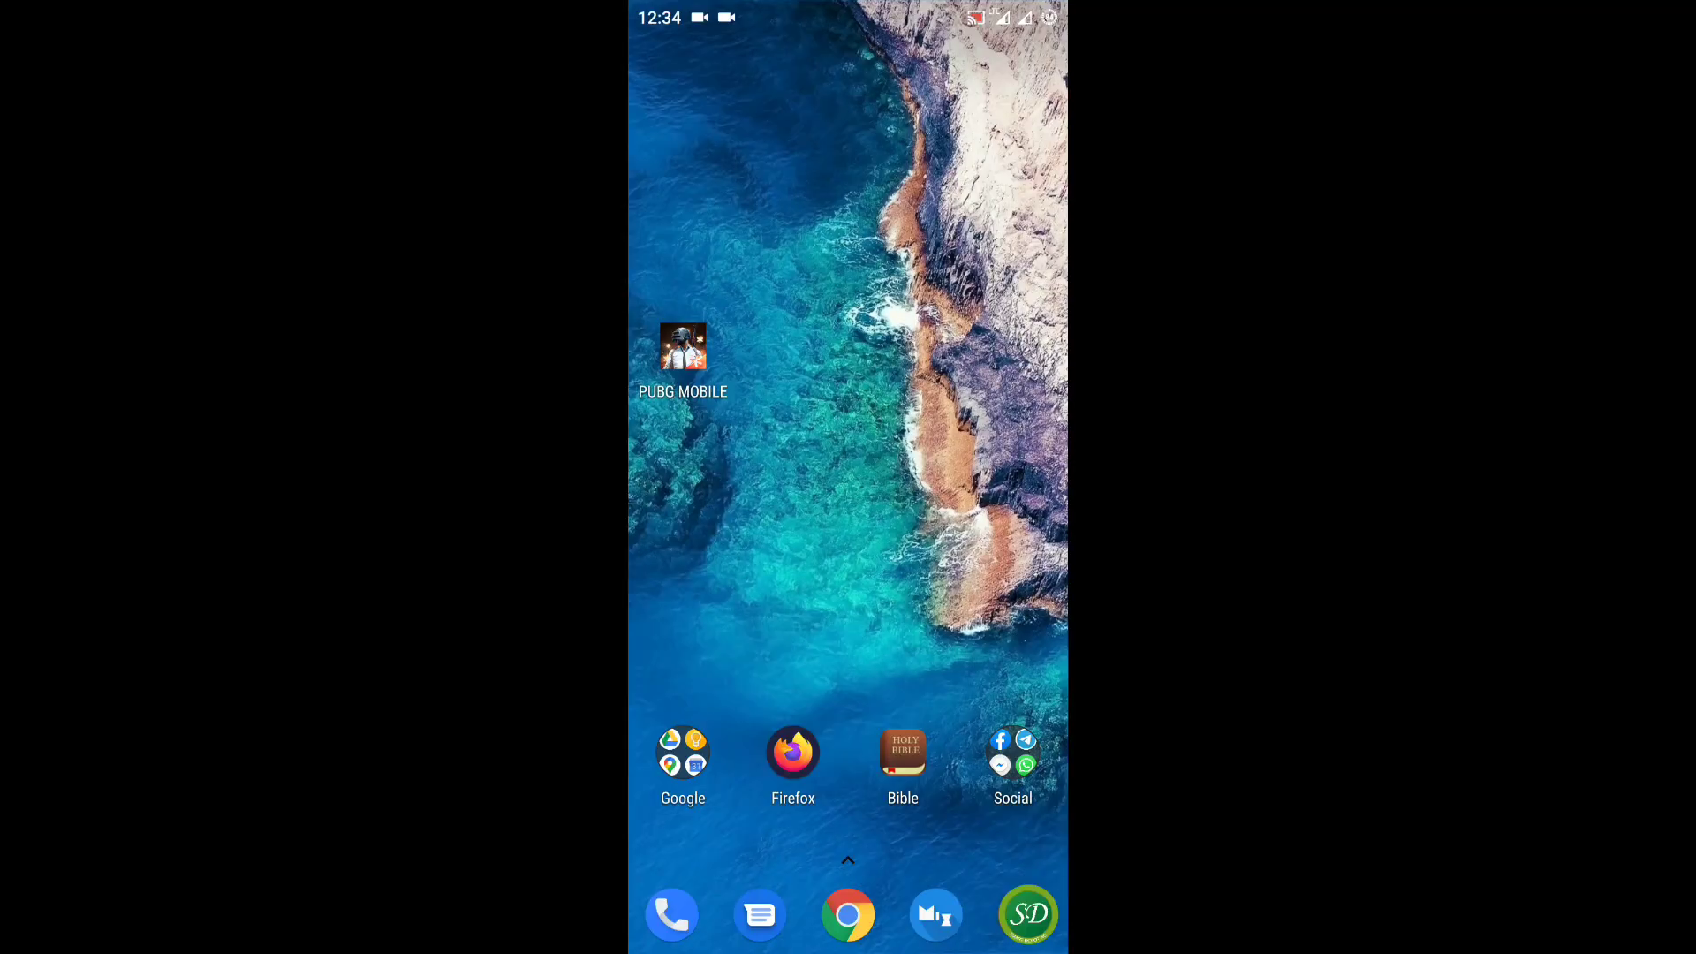
Launch SMS Backup & Restore and run a new messages-and-call-log backup to Google Drive.
left_click_drag(848, 861, 849, 398)
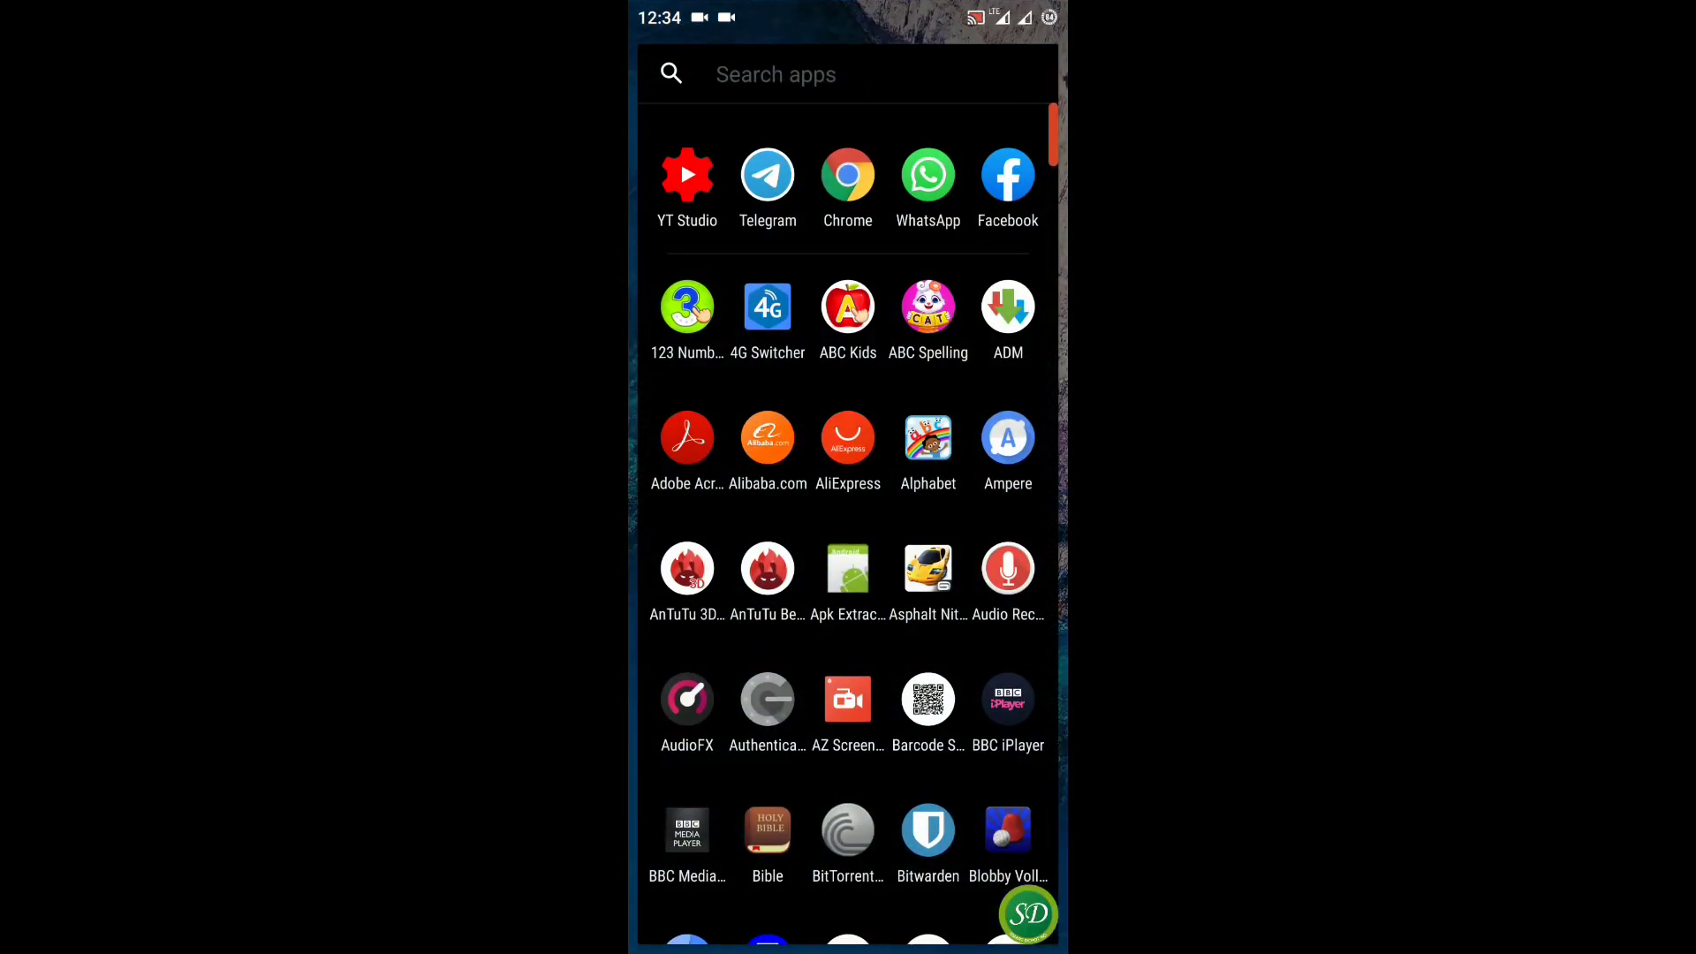
scroll(849, 530, "down", 15)
scroll(848, 530, "up", 5)
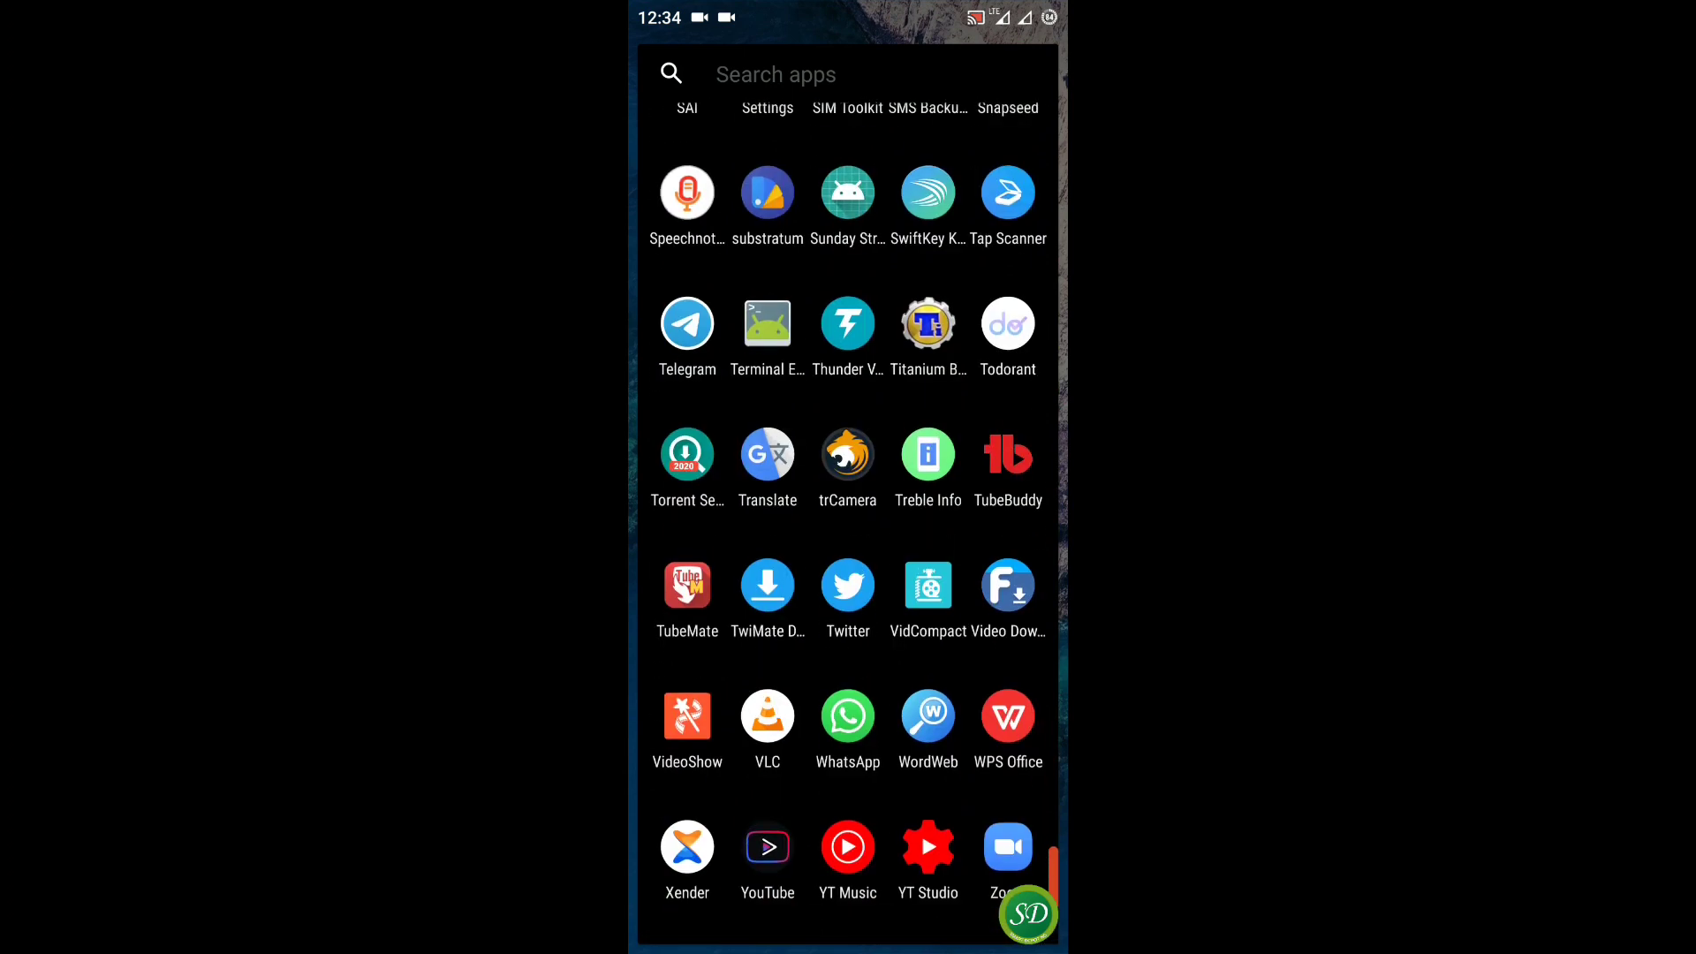
scroll(848, 530, "up", 3)
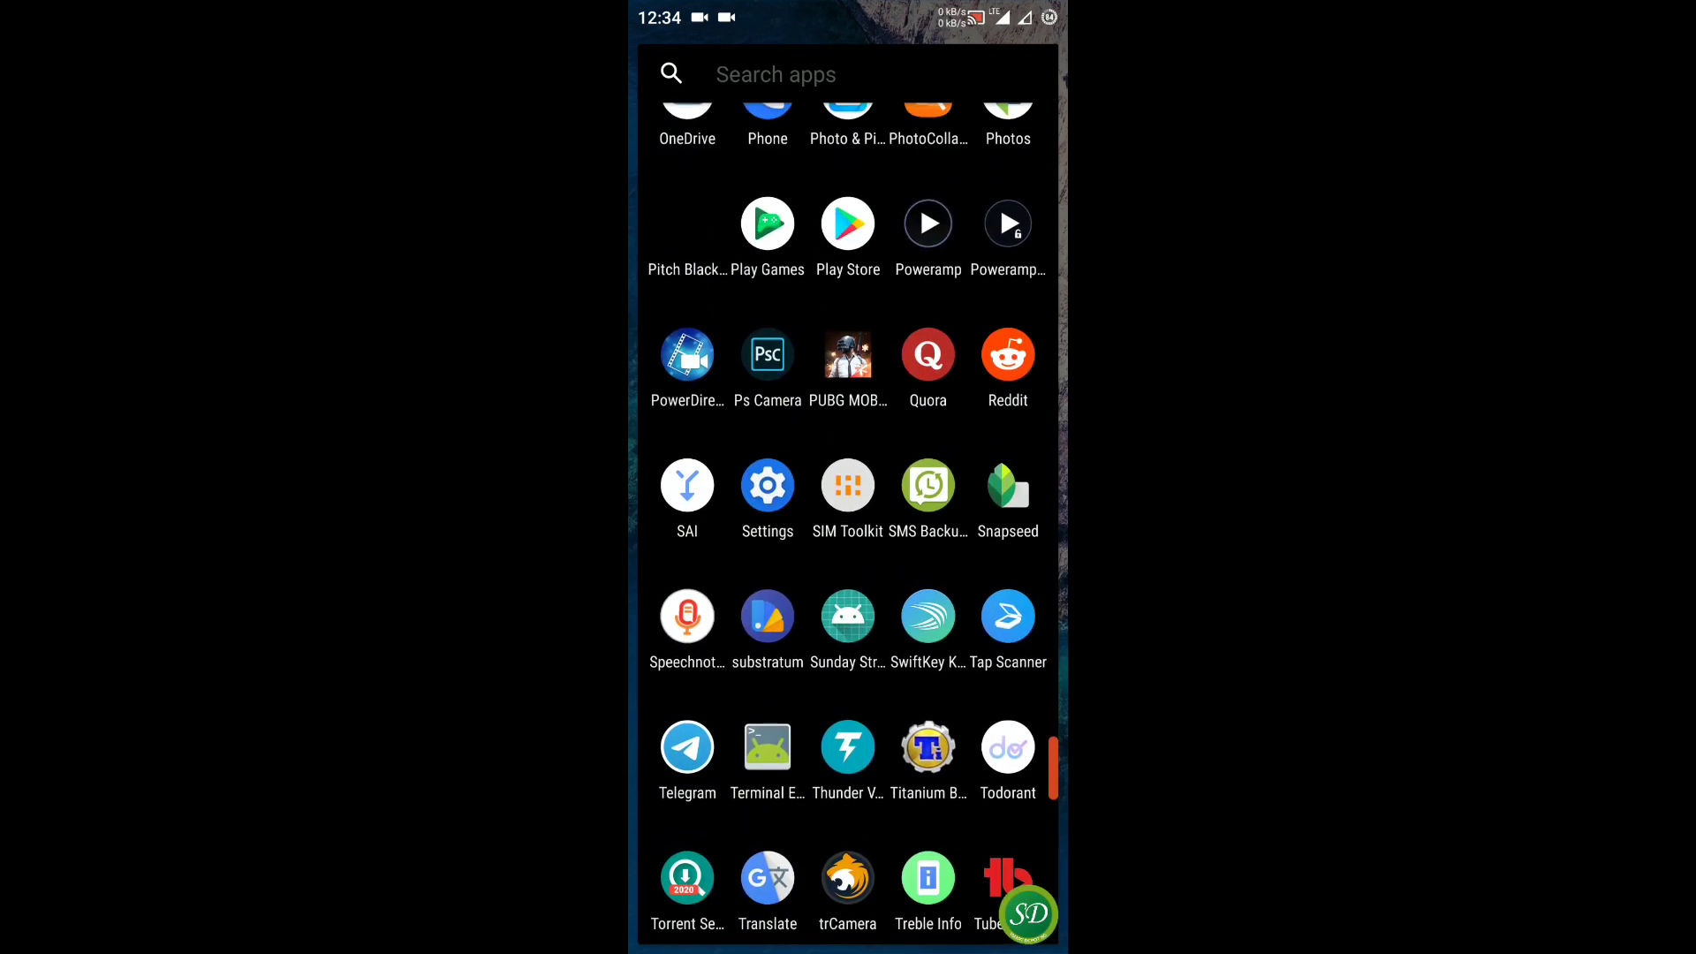
left_click(928, 486)
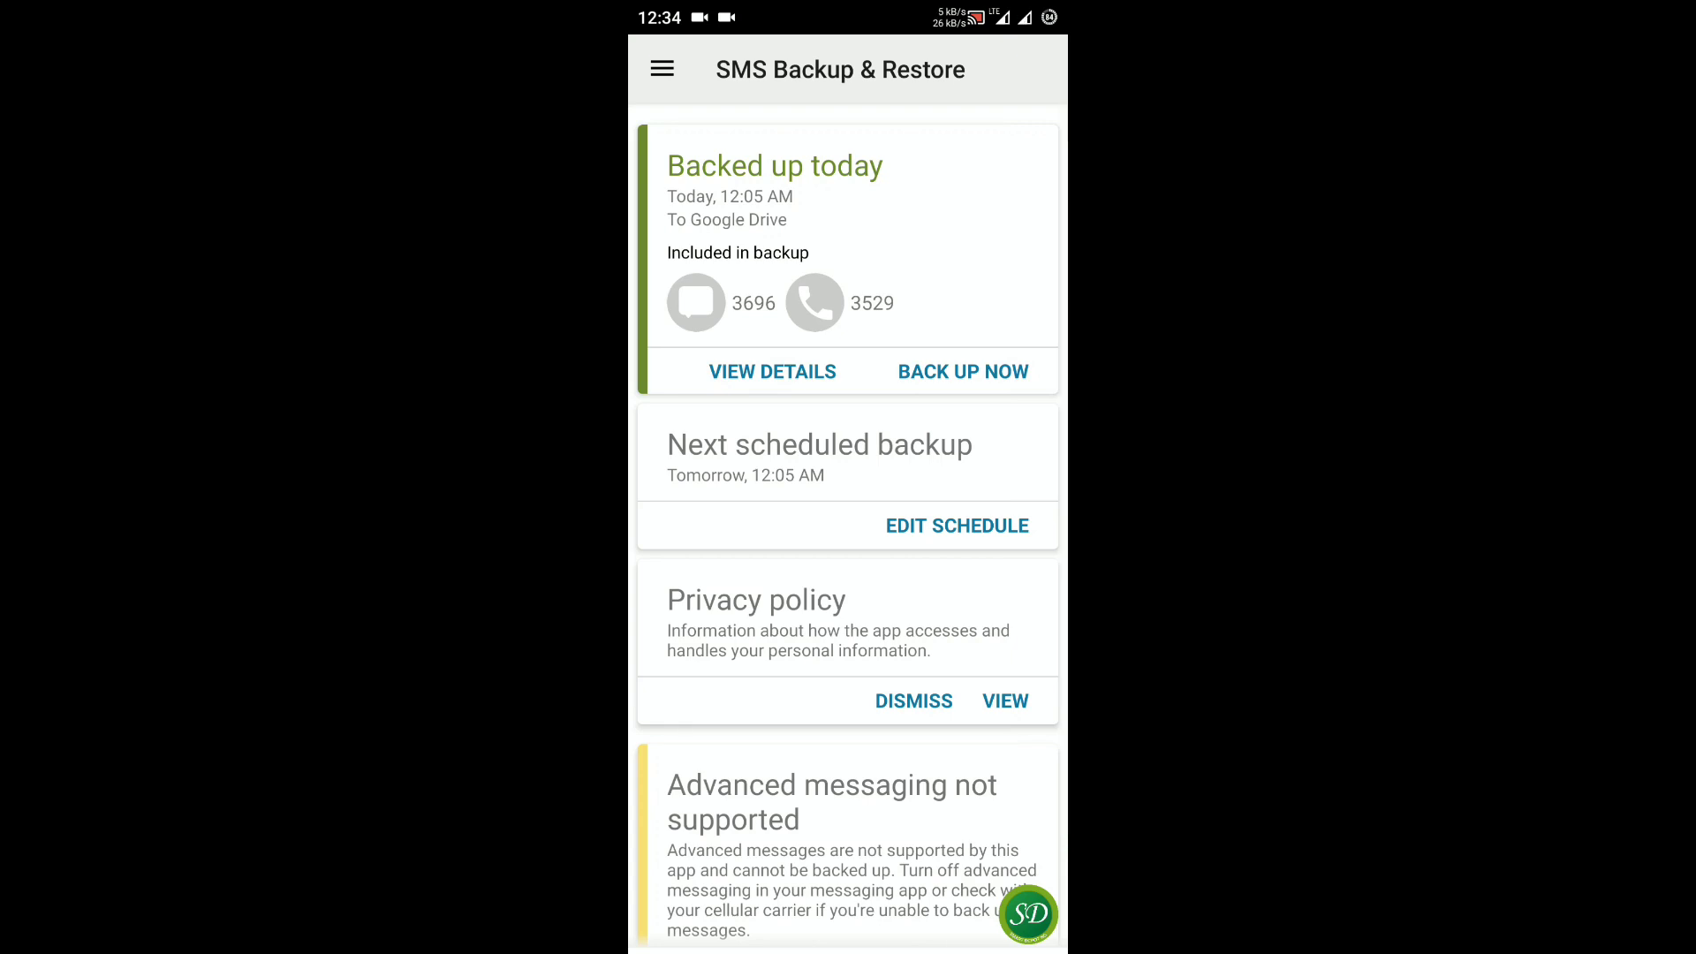
left_click(963, 372)
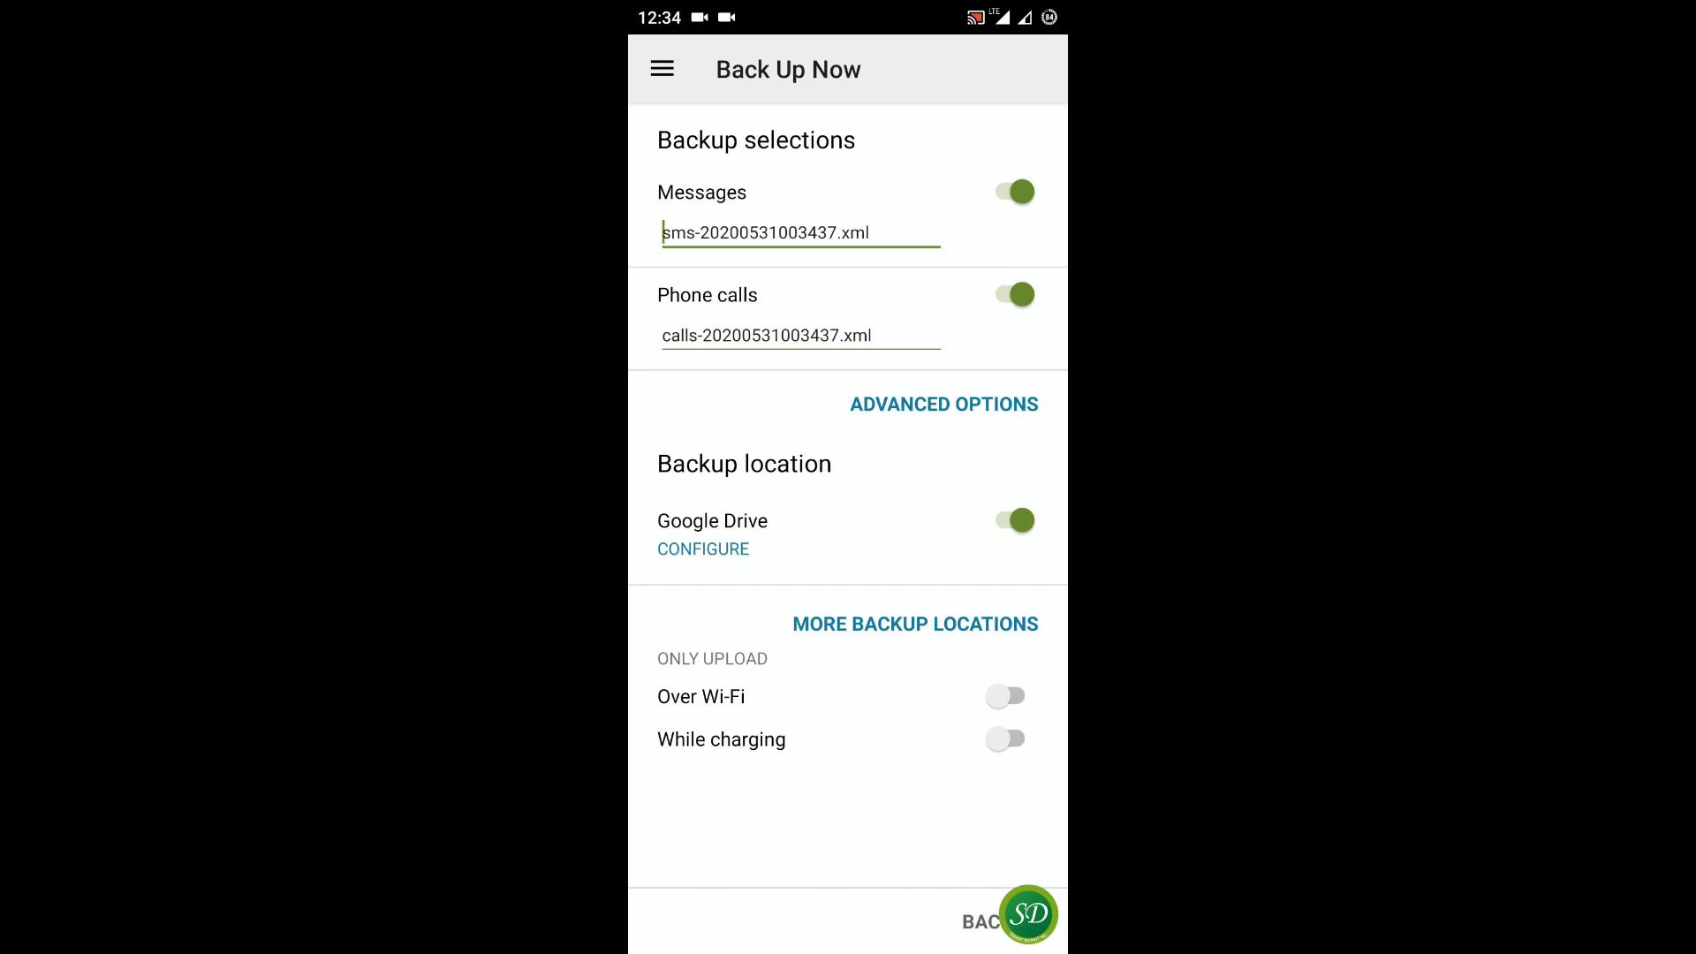
left_click(980, 922)
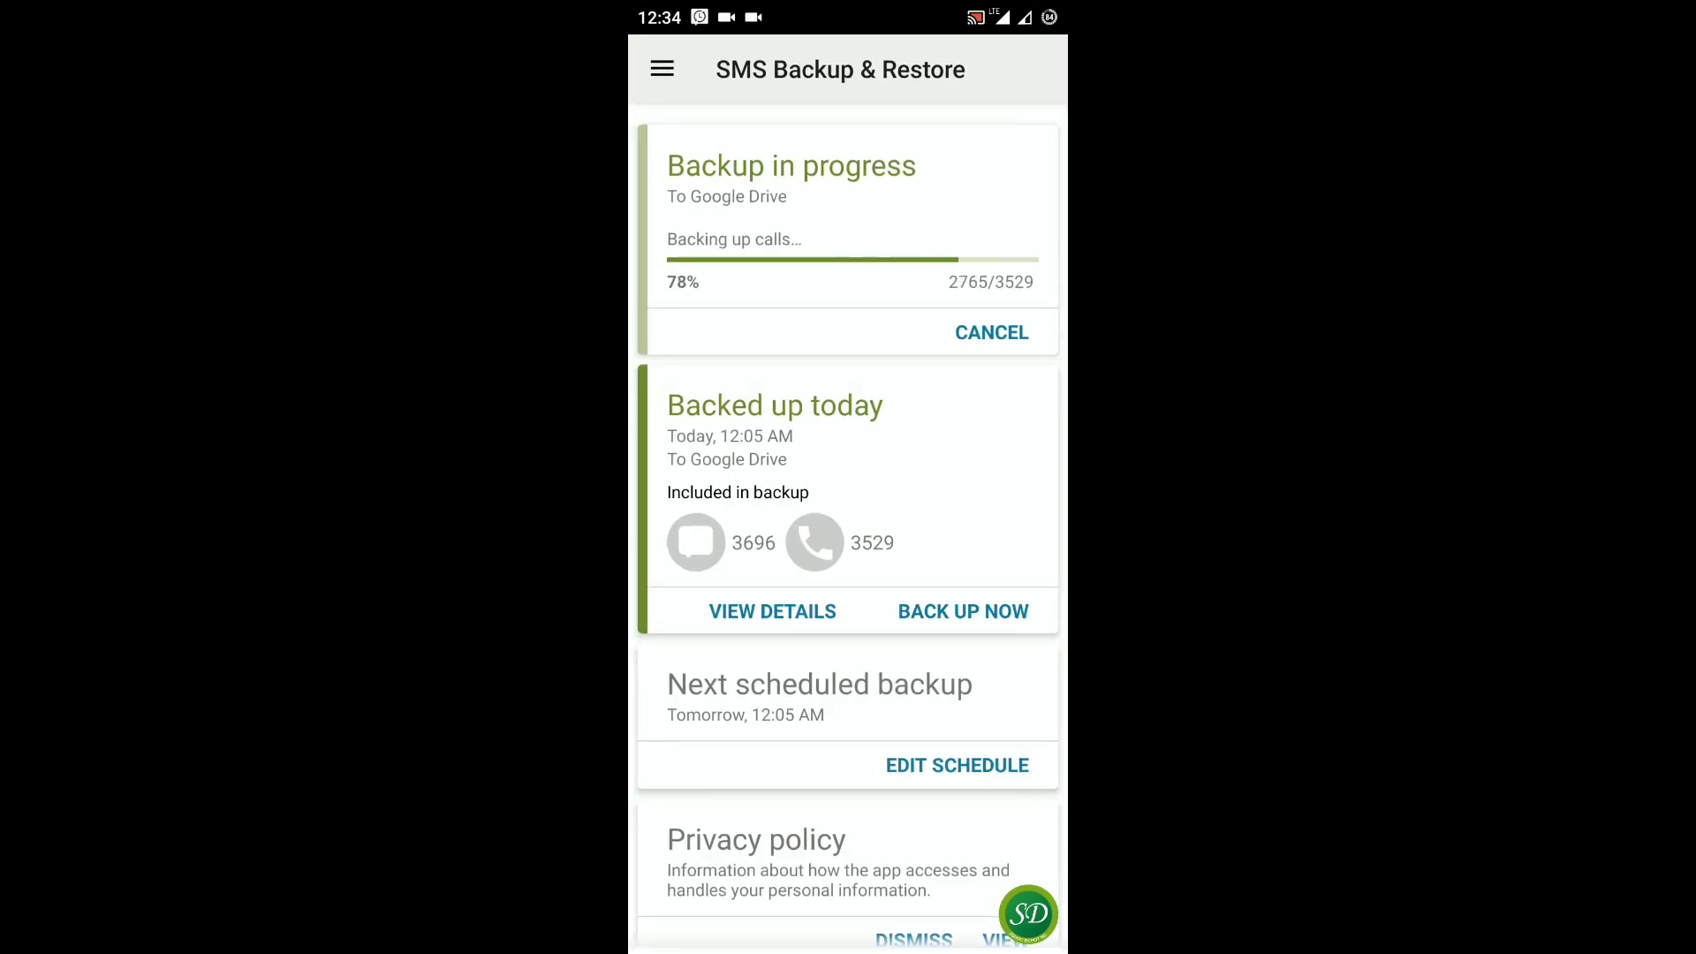
key("Home")
left_click_drag(981, 531, 717, 530)
Start Titanium Backup's 'Redo backups for modified data' batch action for the 30 changed apps.
left_click(1012, 756)
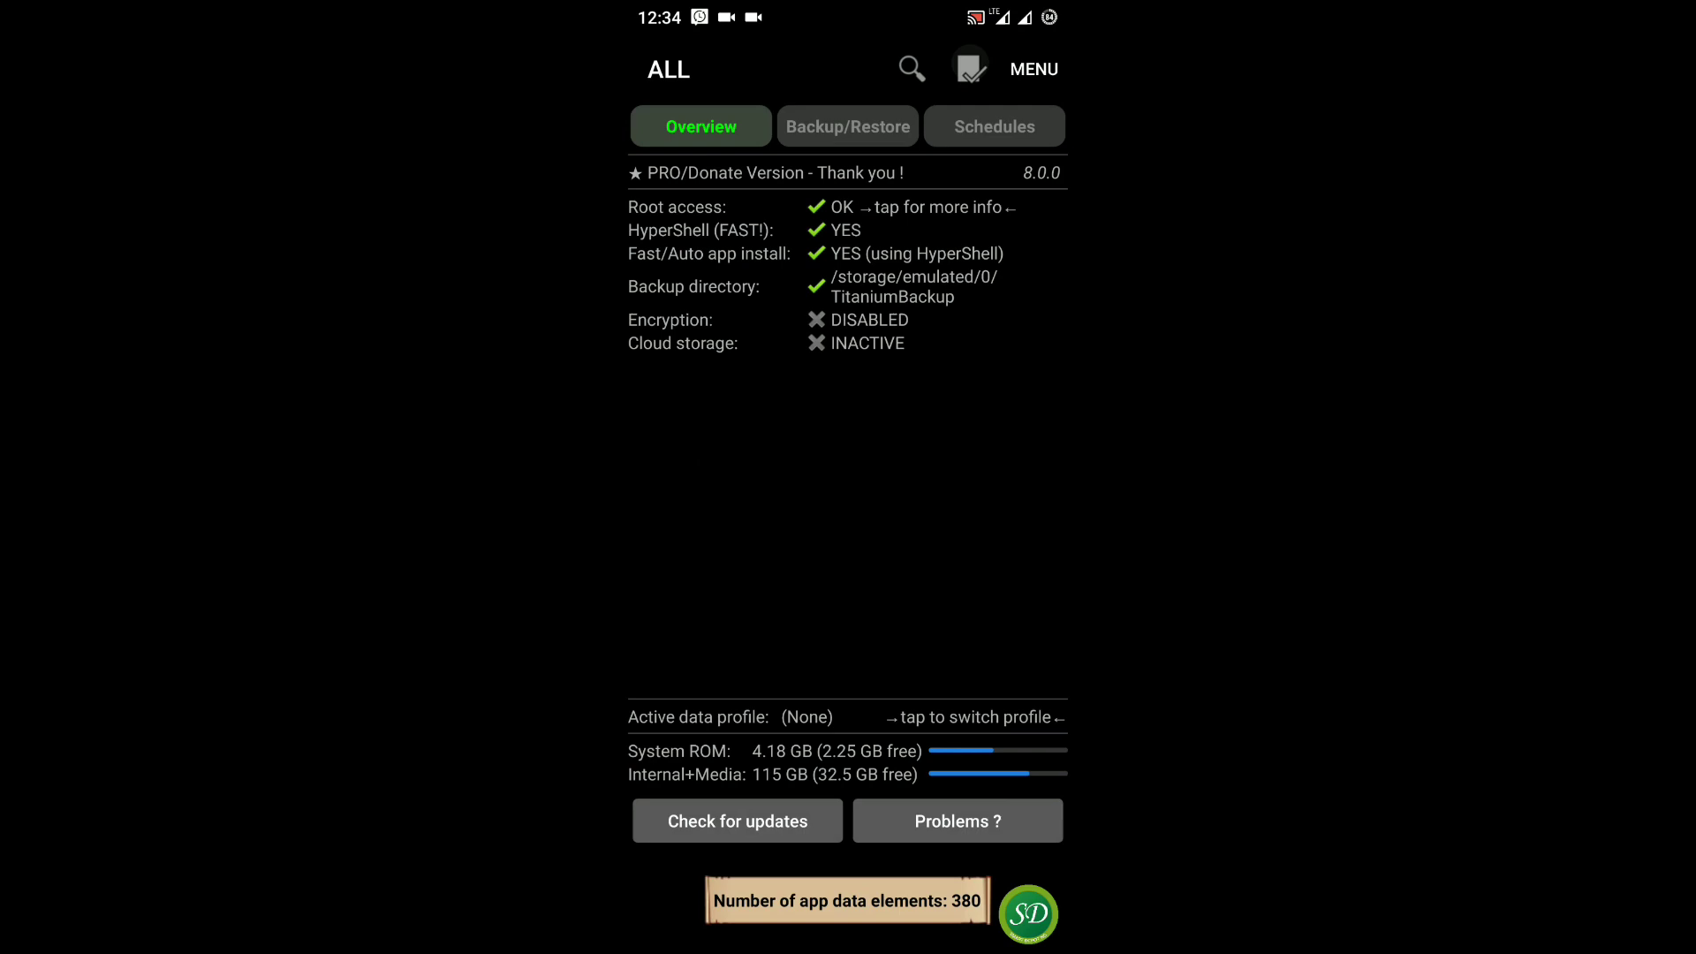
left_click(970, 69)
left_click_drag(849, 530, 849, 435)
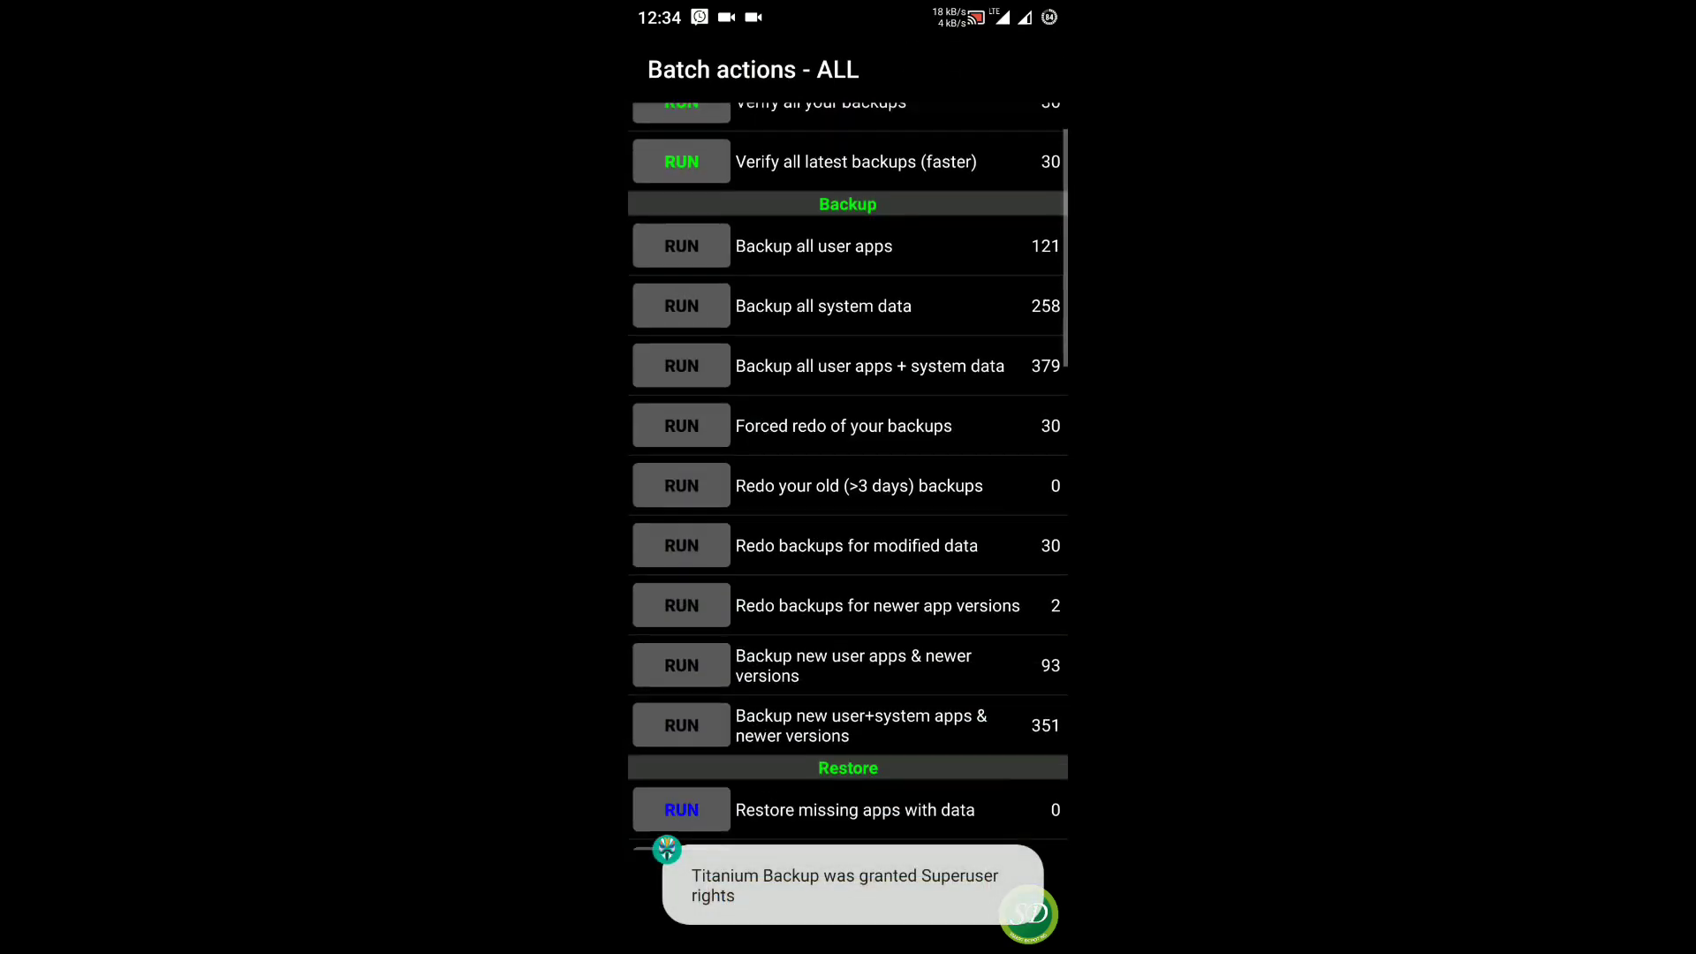
scroll(848, 477, "down", 4)
scroll(848, 477, "up", 3)
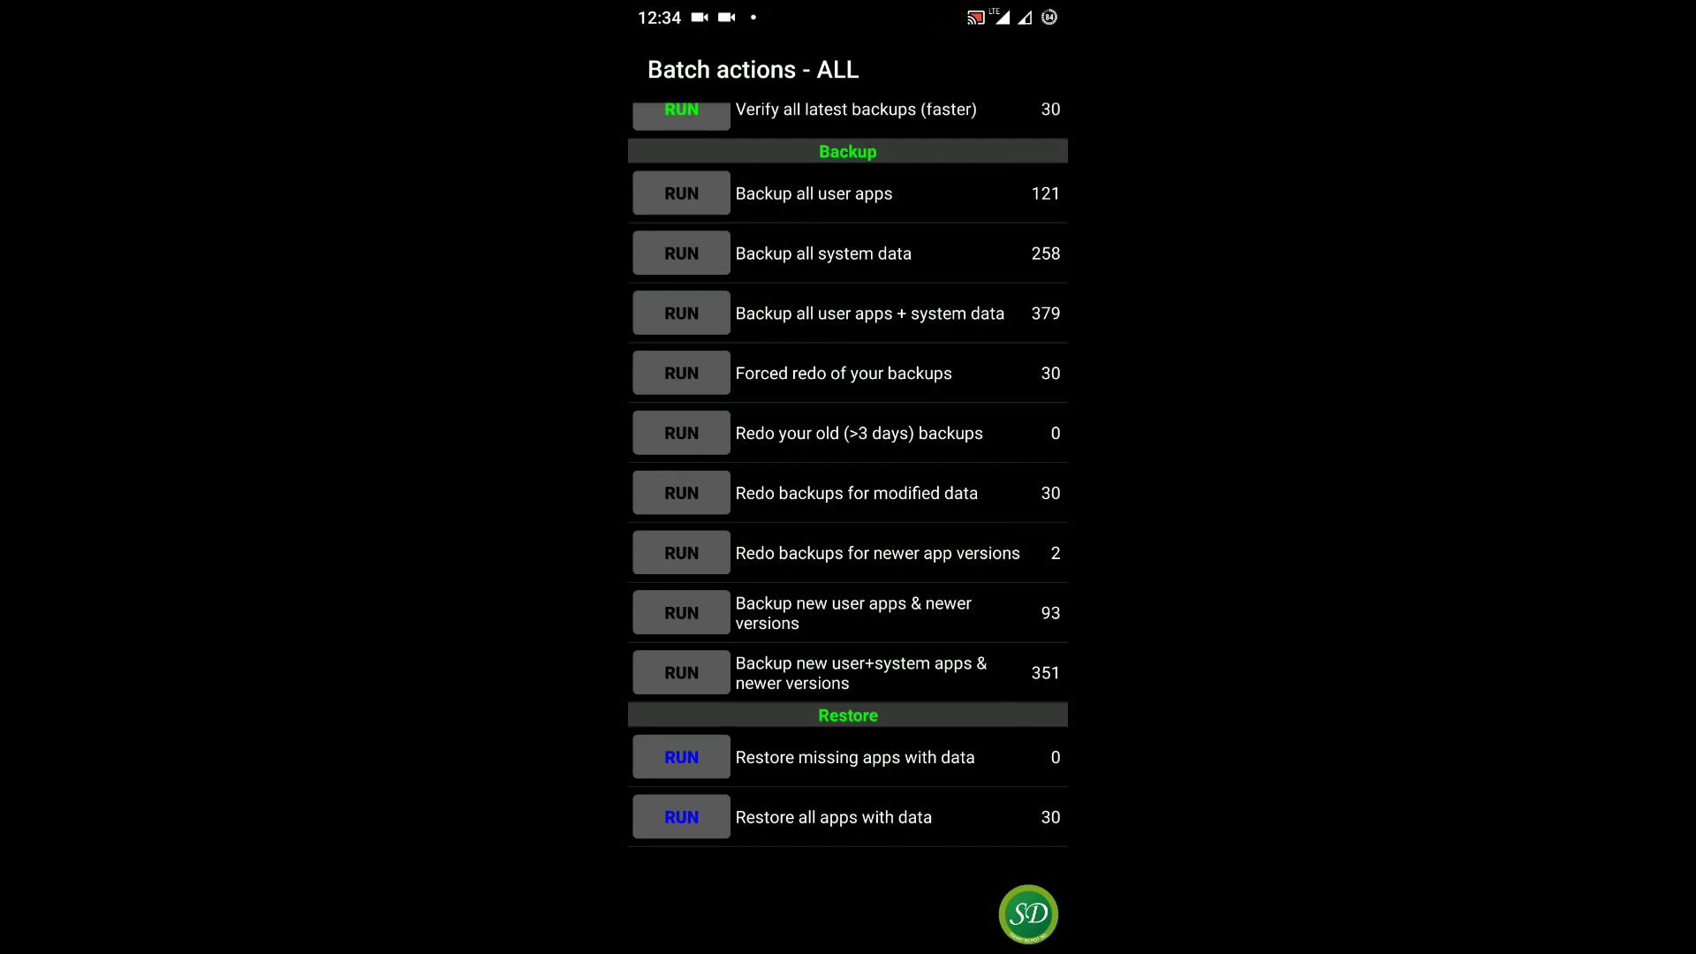
left_click(682, 492)
left_click(1039, 69)
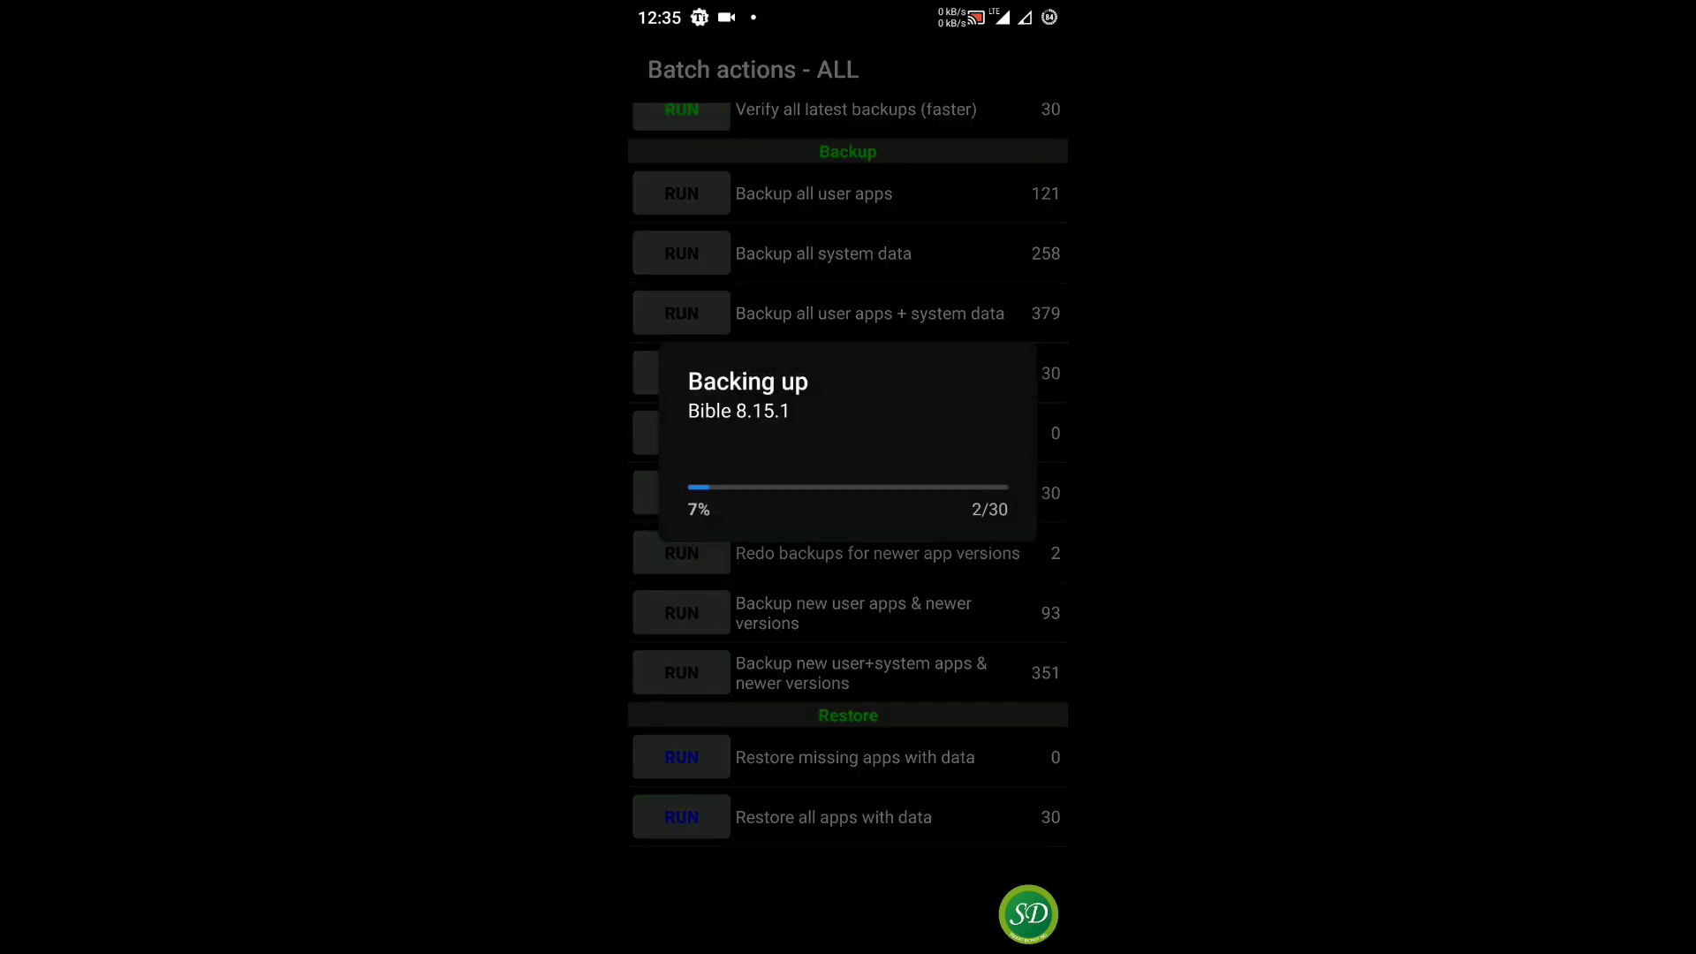
Check the batch backup's progress, about 20%, in the notification shade.
left_click_drag(848, 936, 848, 597)
left_click_drag(848, 6, 848, 424)
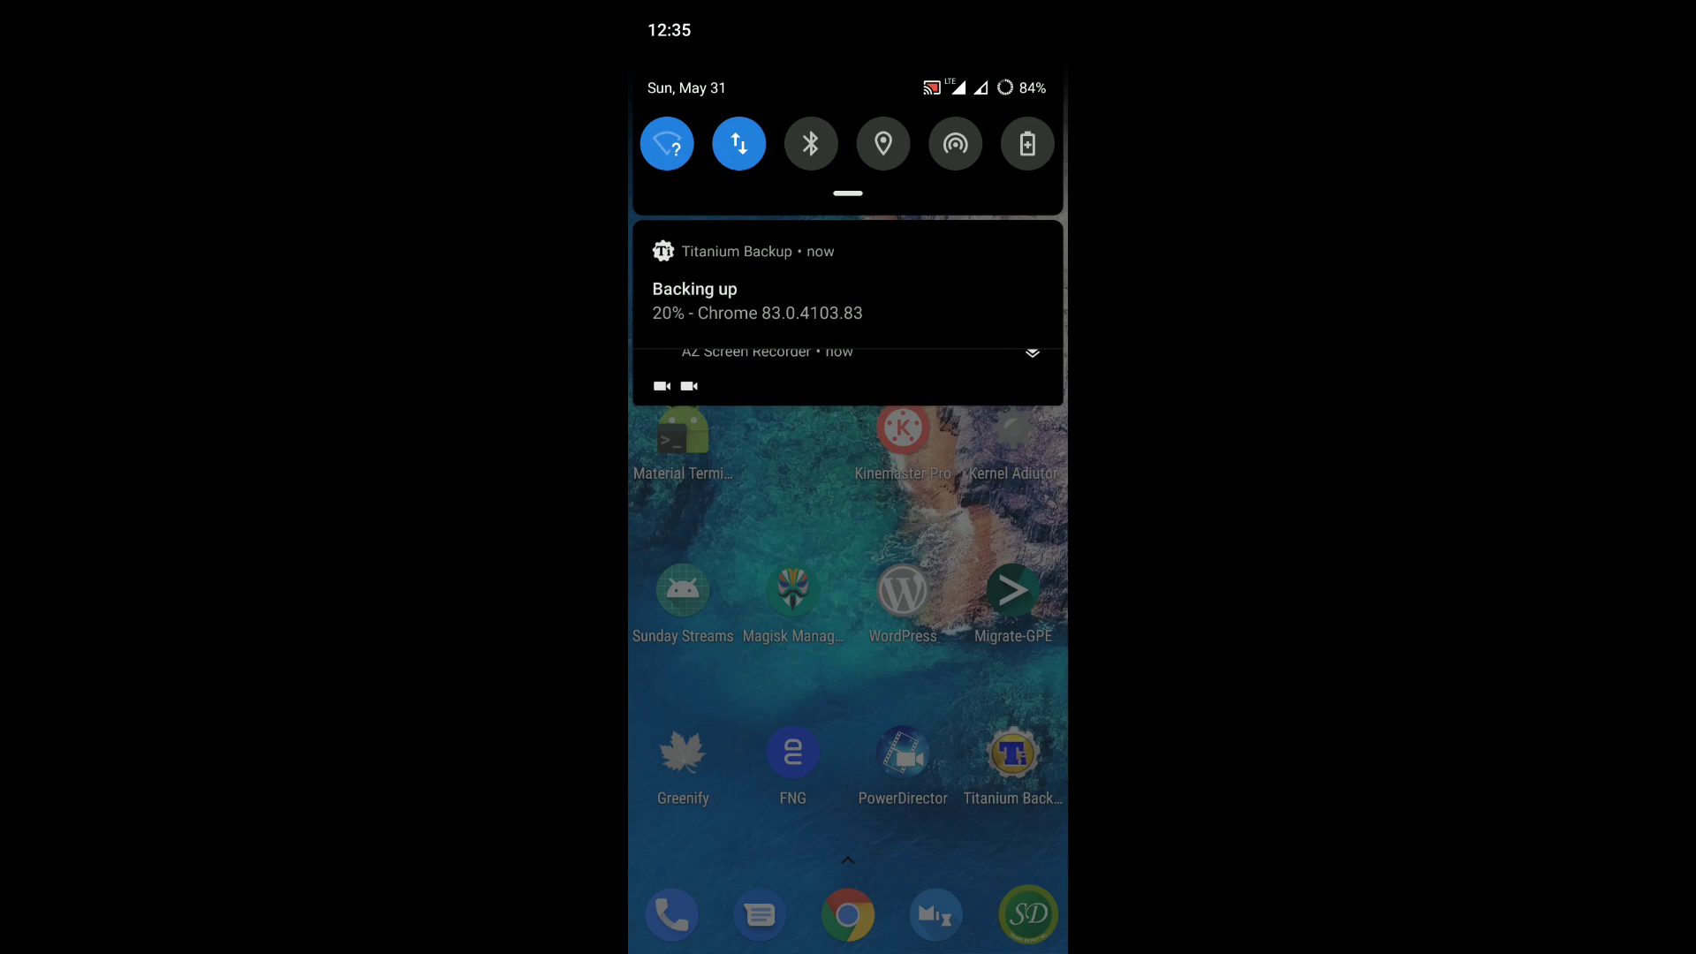
key("Escape")
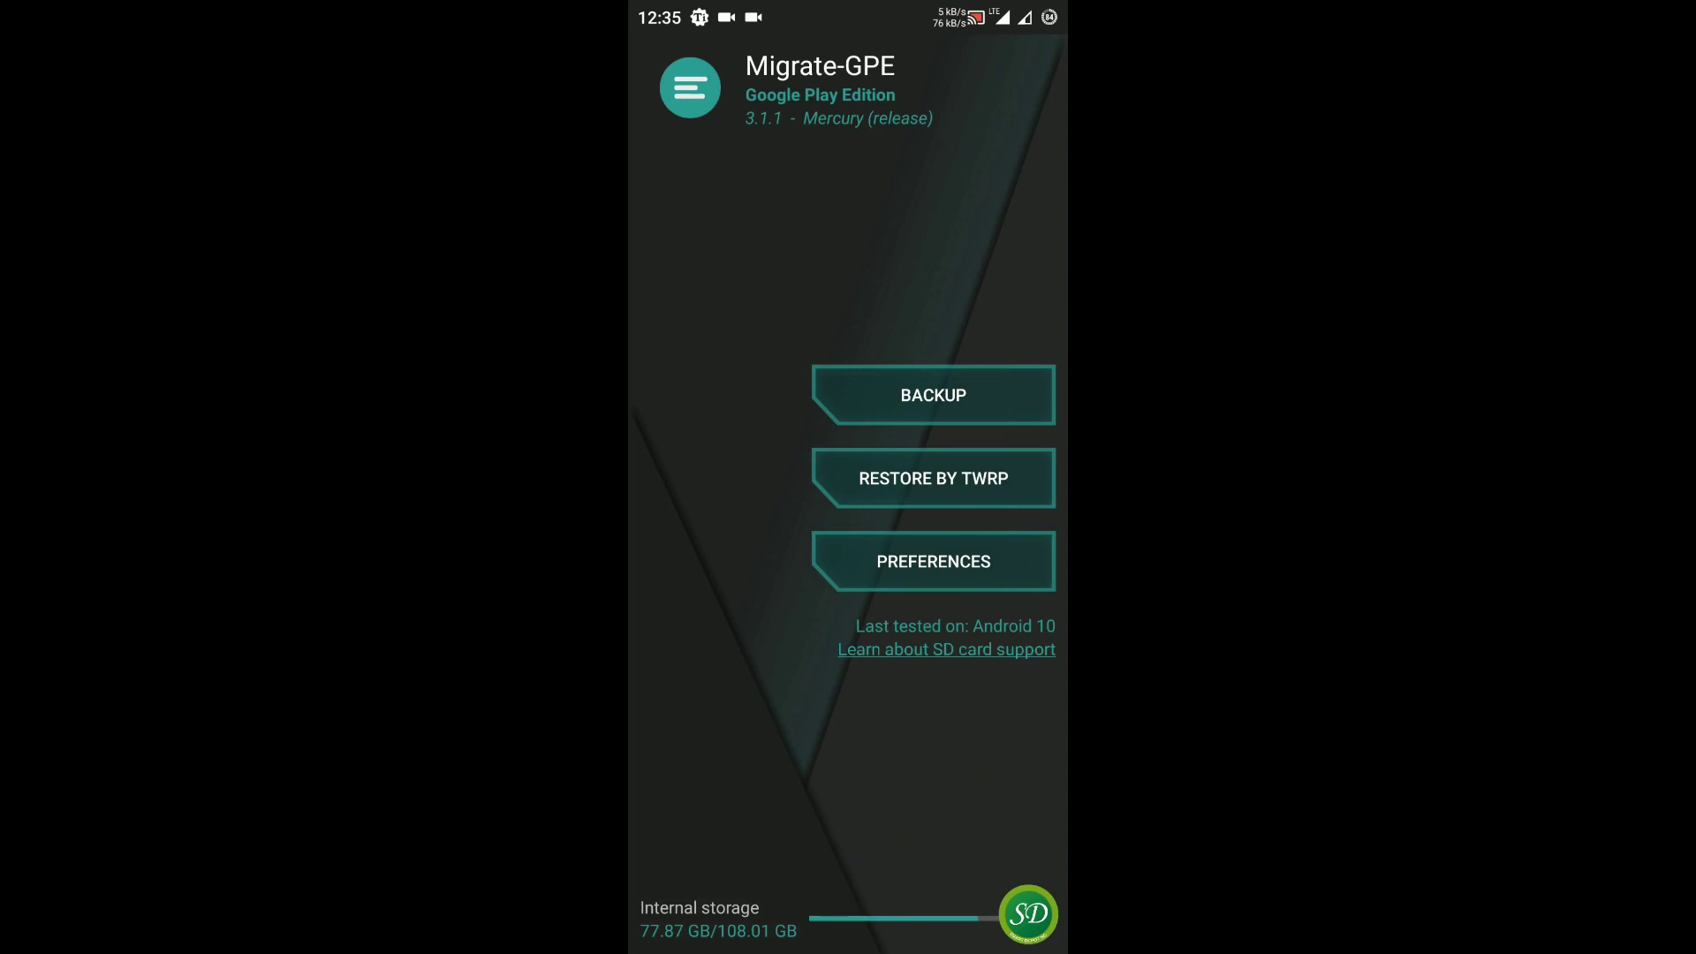
Grant Migrate-GPE superuser access and switch on Permit usage access for it.
left_click(933, 396)
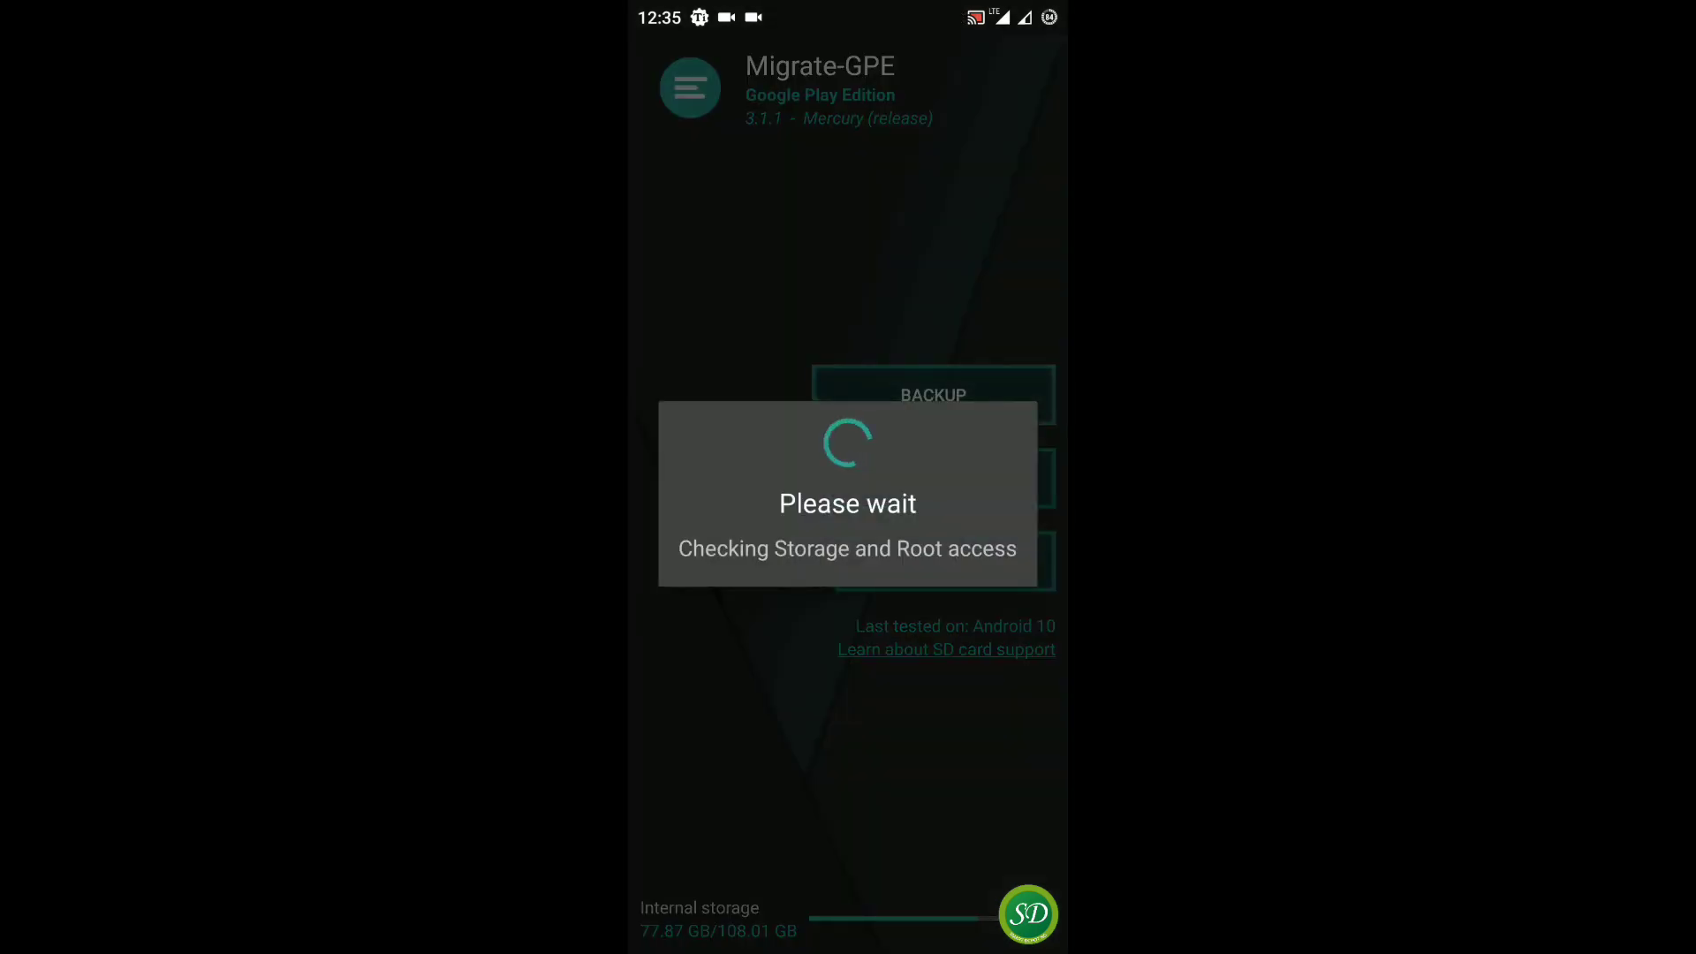
left_click(928, 627)
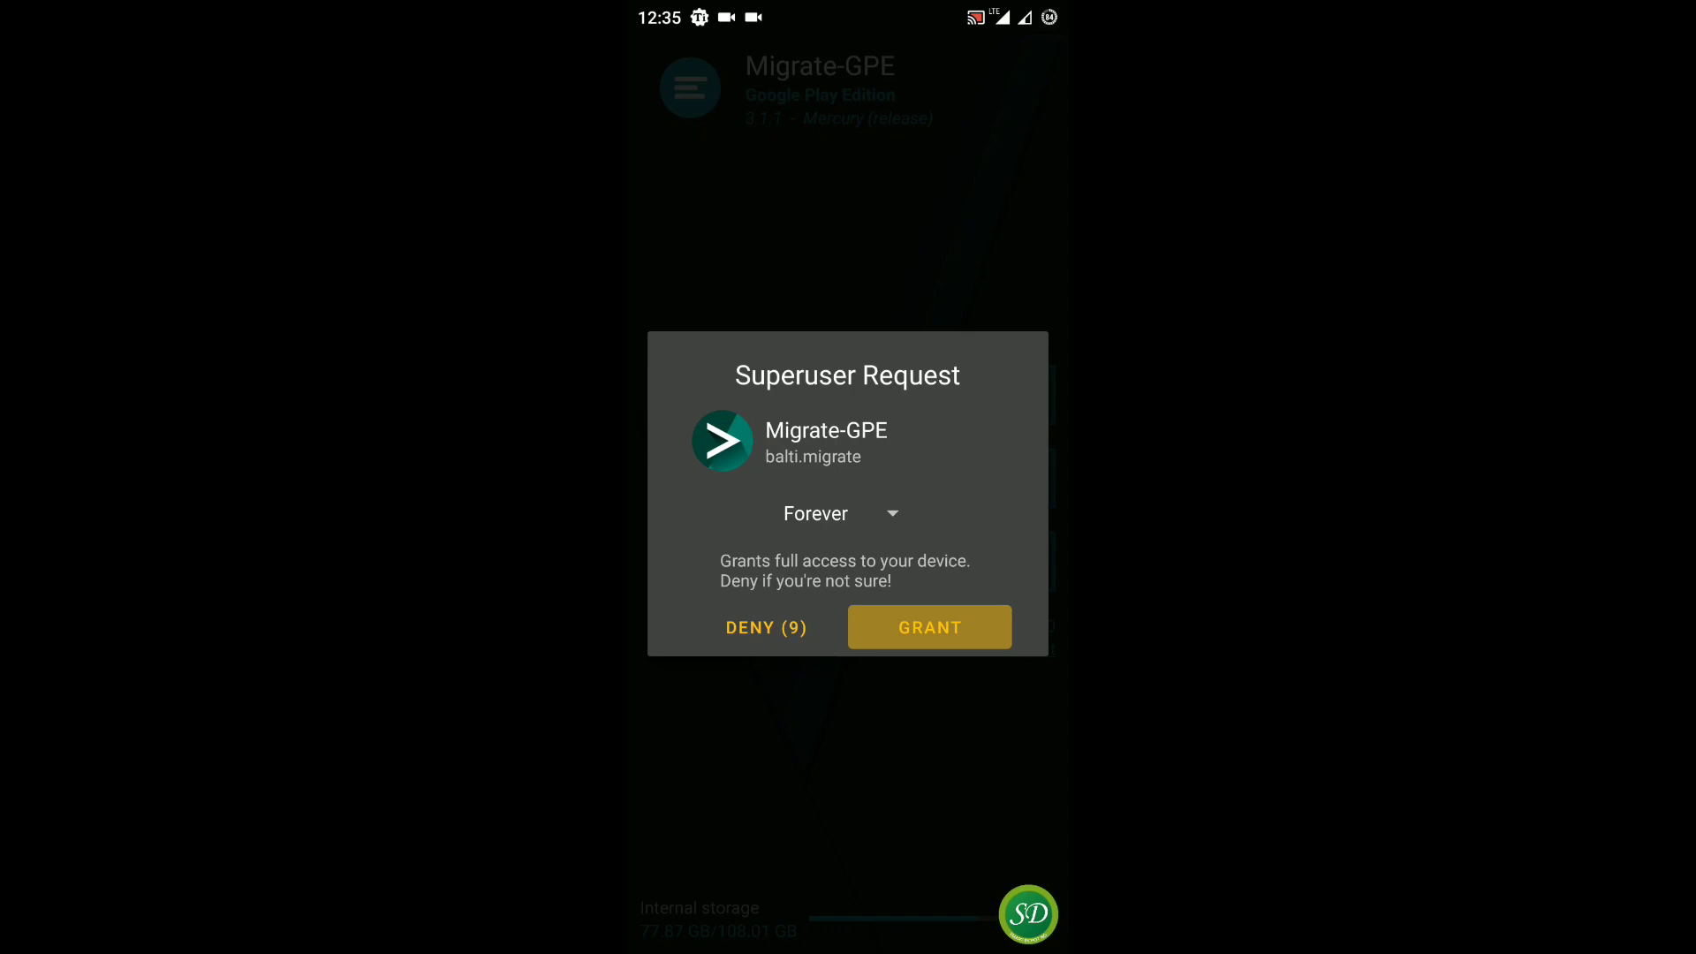
left_click(970, 549)
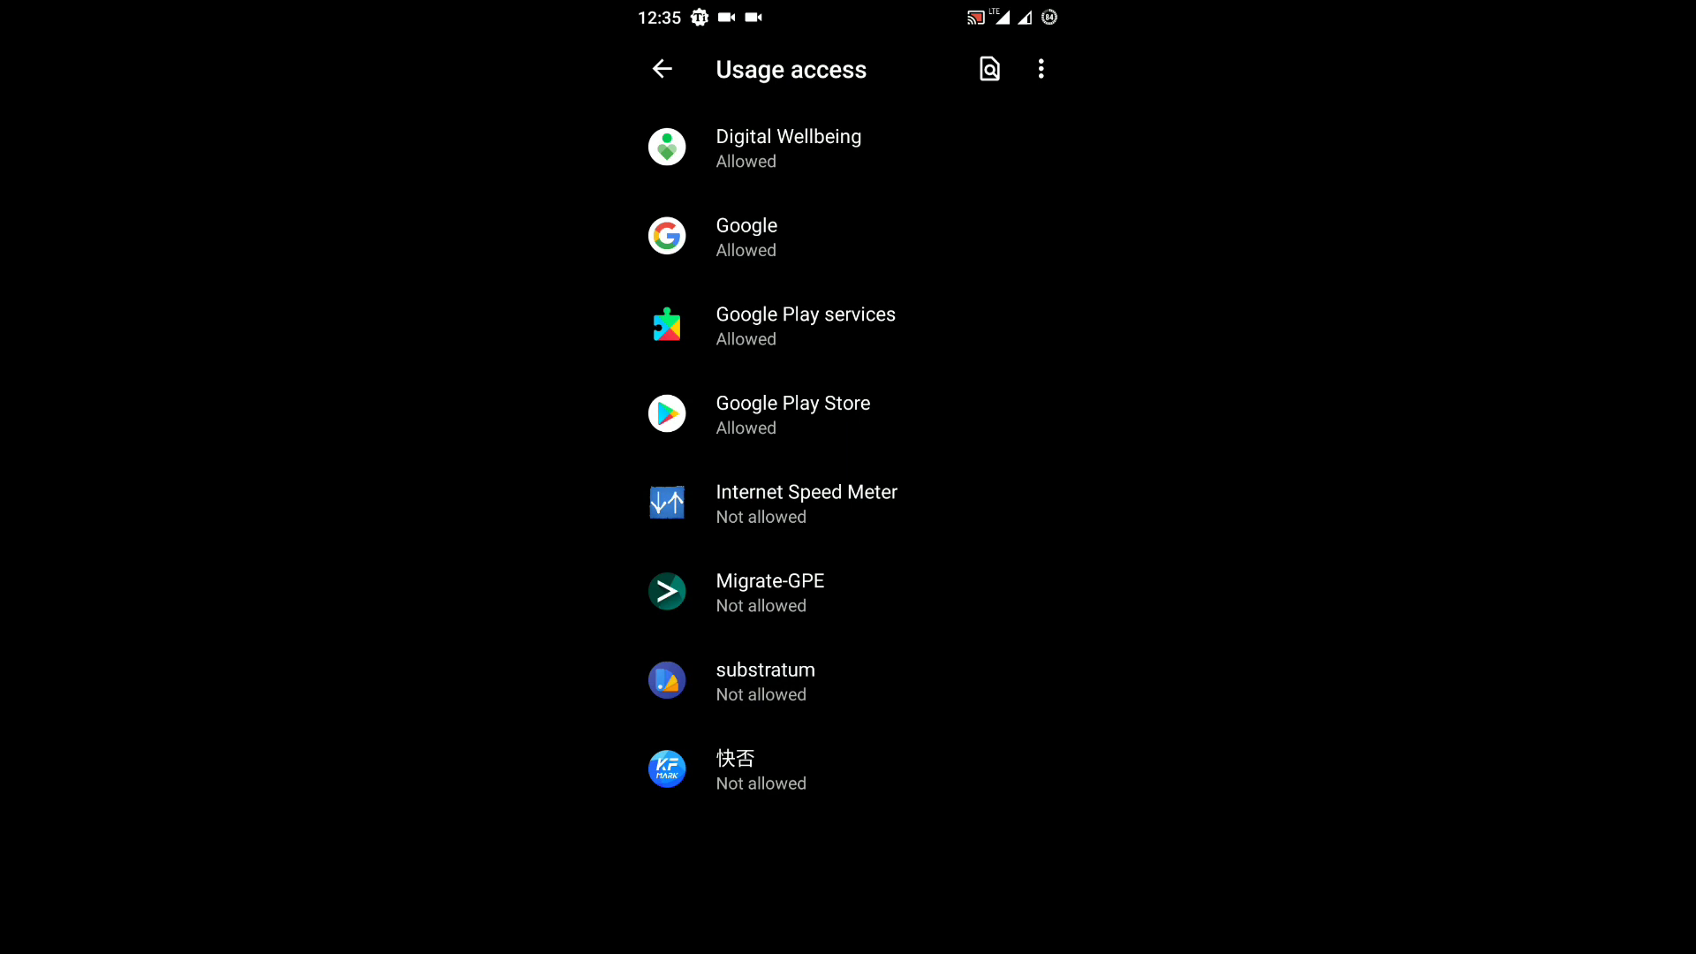
left_click(771, 593)
left_click(875, 311)
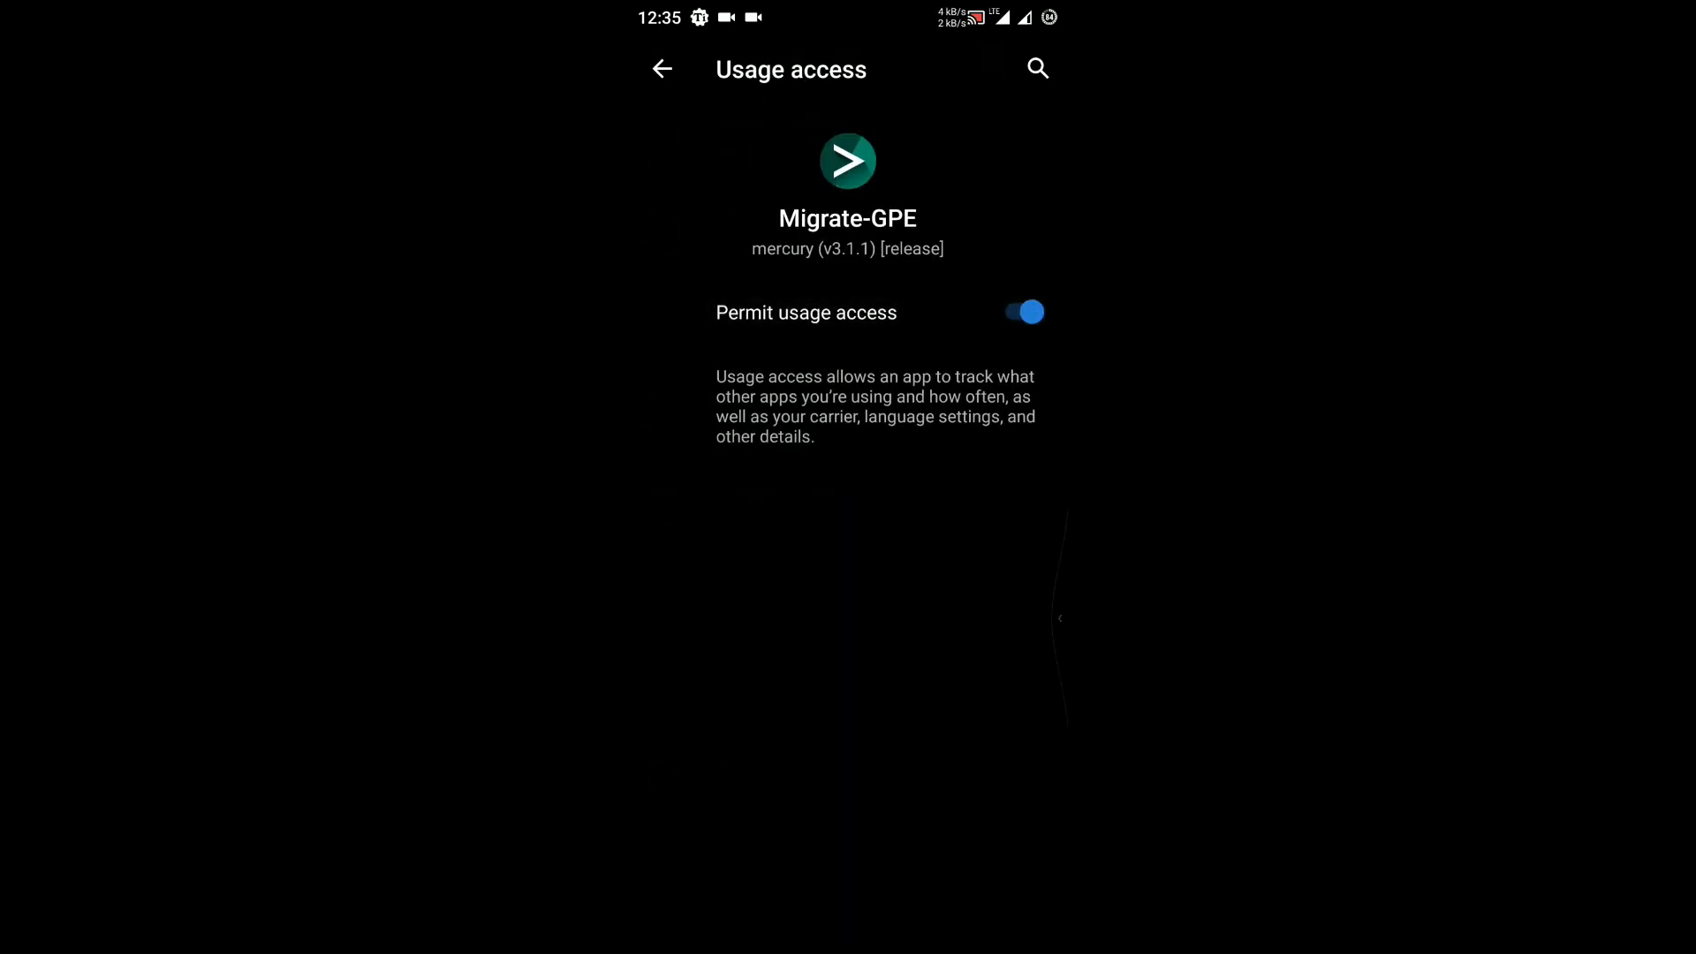
left_click_drag(1066, 618, 1014, 617)
left_click_drag(1066, 417, 1014, 417)
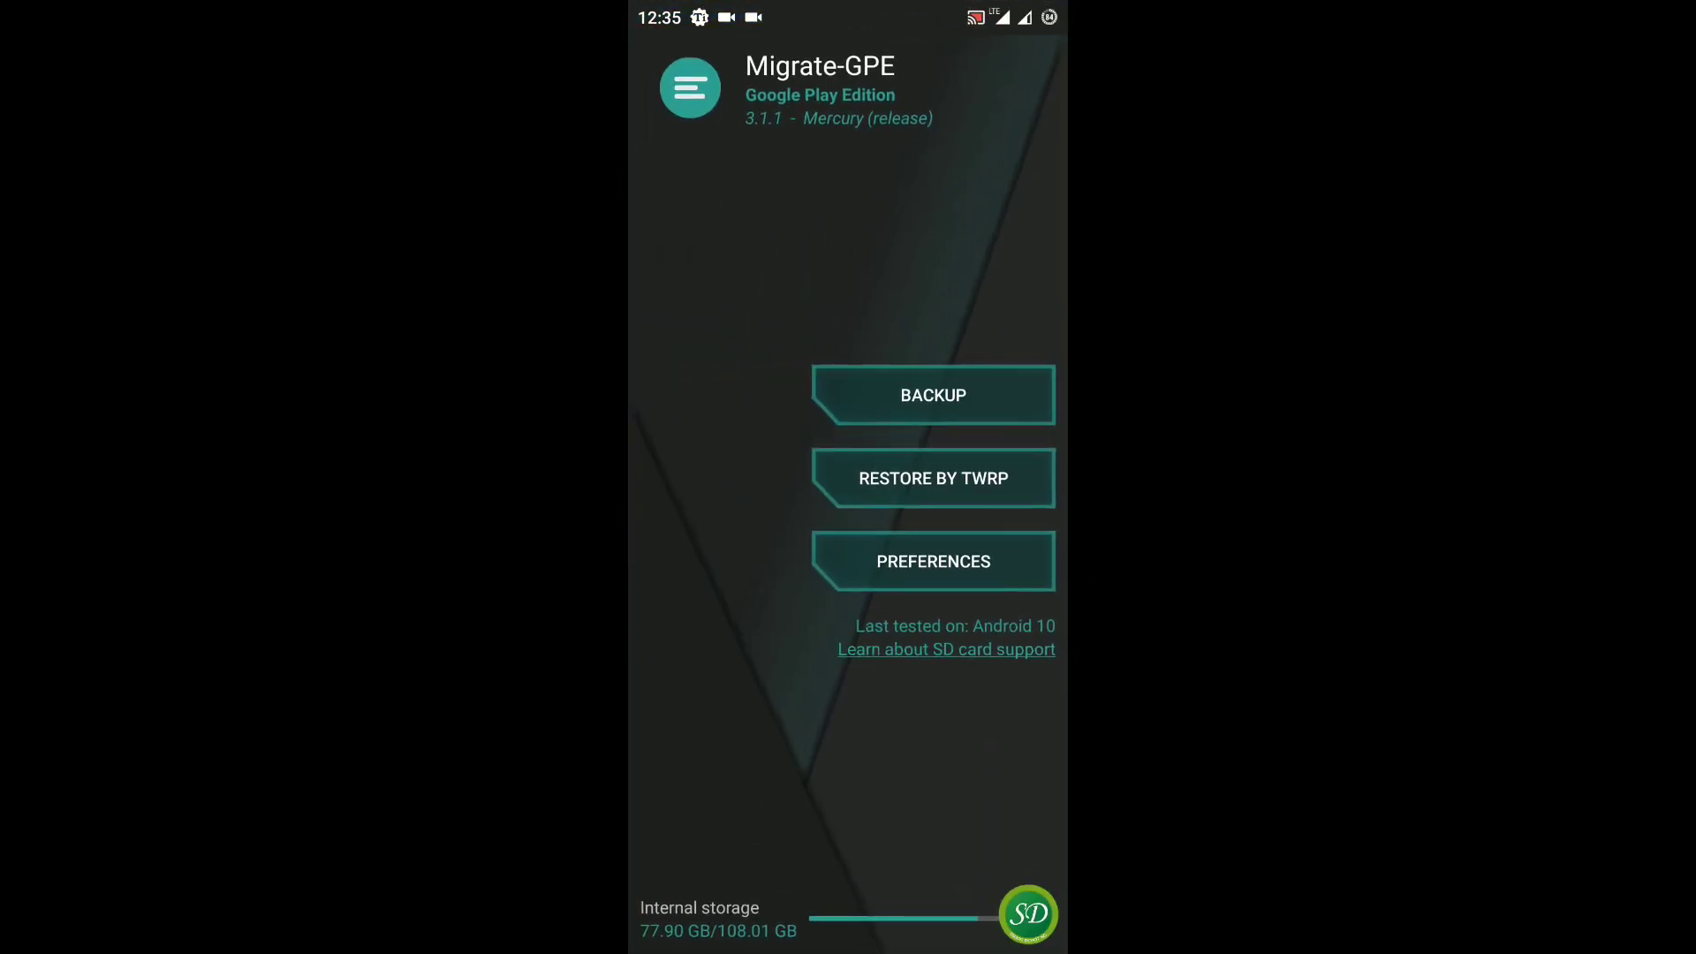
left_click_drag(849, 7, 848, 437)
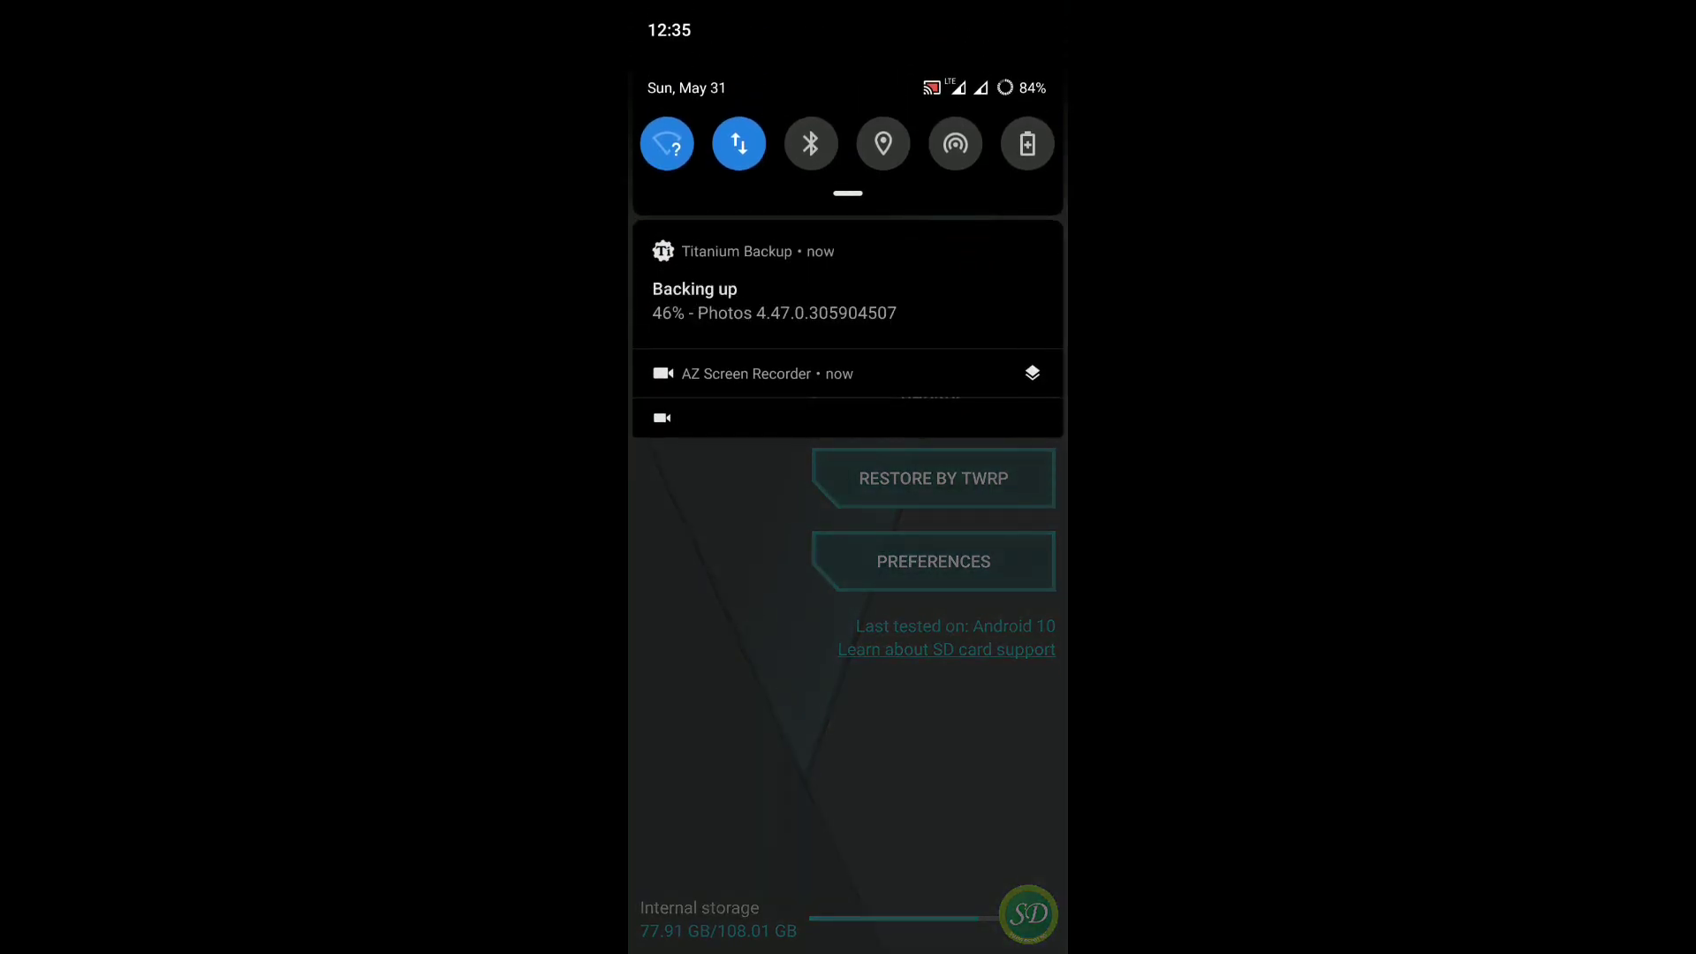
left_click_drag(849, 397, 848, 26)
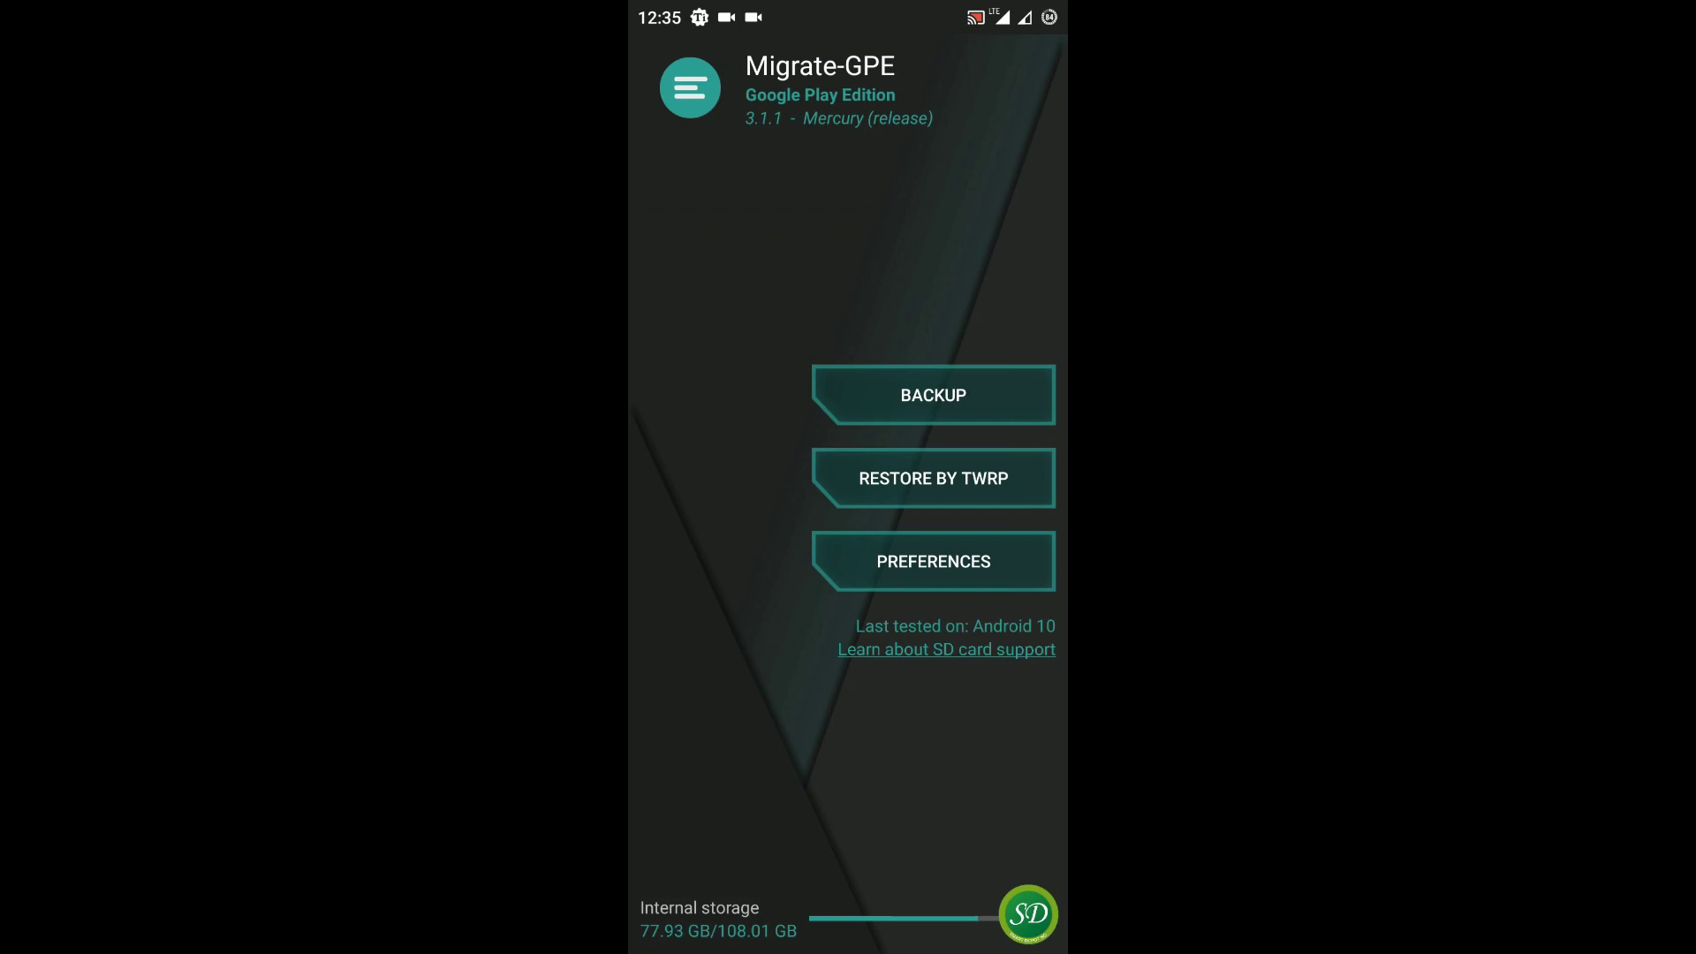
Keep app installers but exclude SMS messages and call logs, then start the backup.
left_click(934, 395)
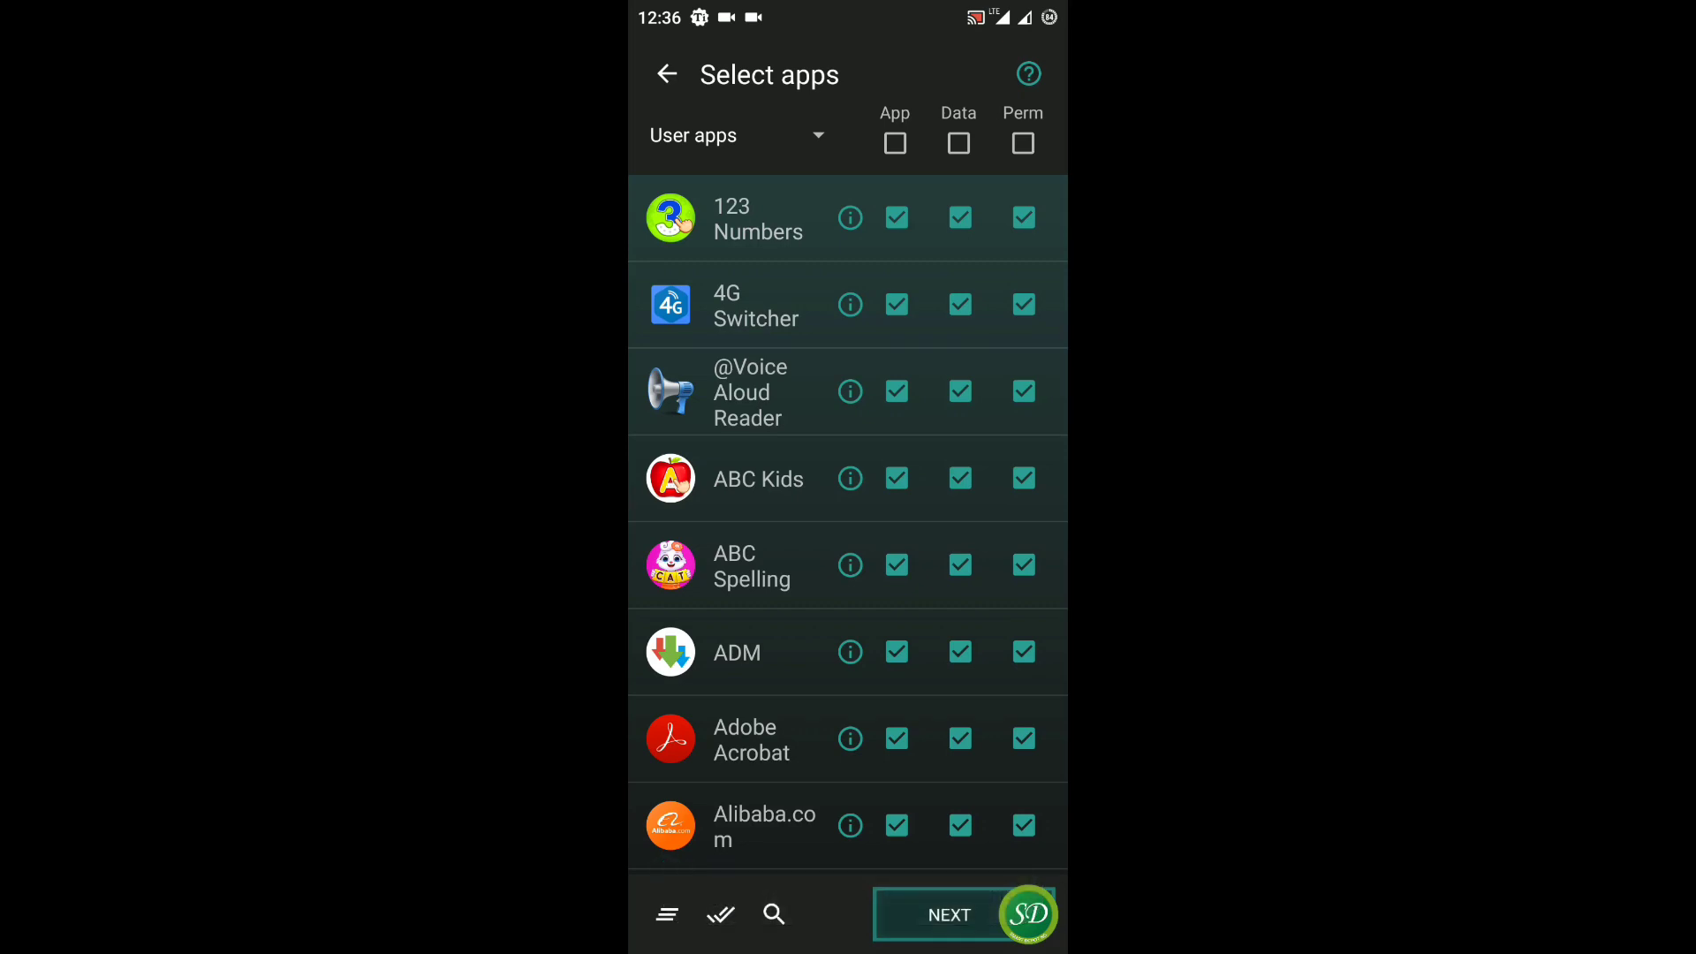
scroll(848, 524, "down", 10)
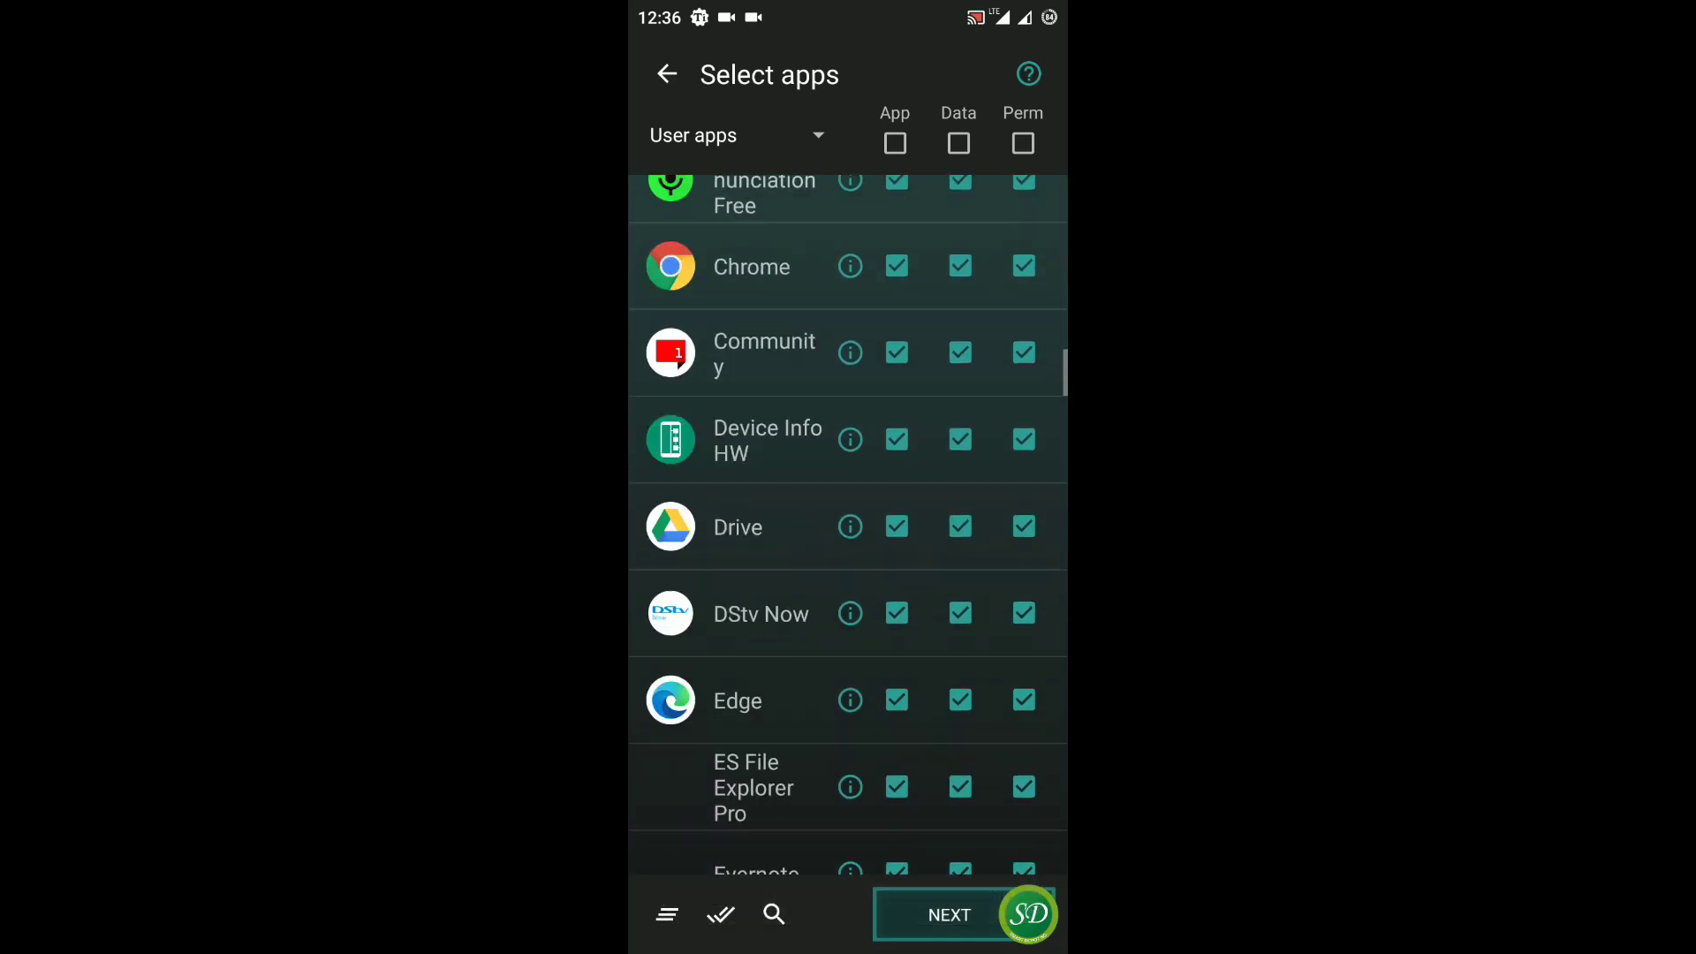
scroll(849, 525, "down", 10)
scroll(848, 524, "down", 10)
scroll(848, 524, "down", 10)
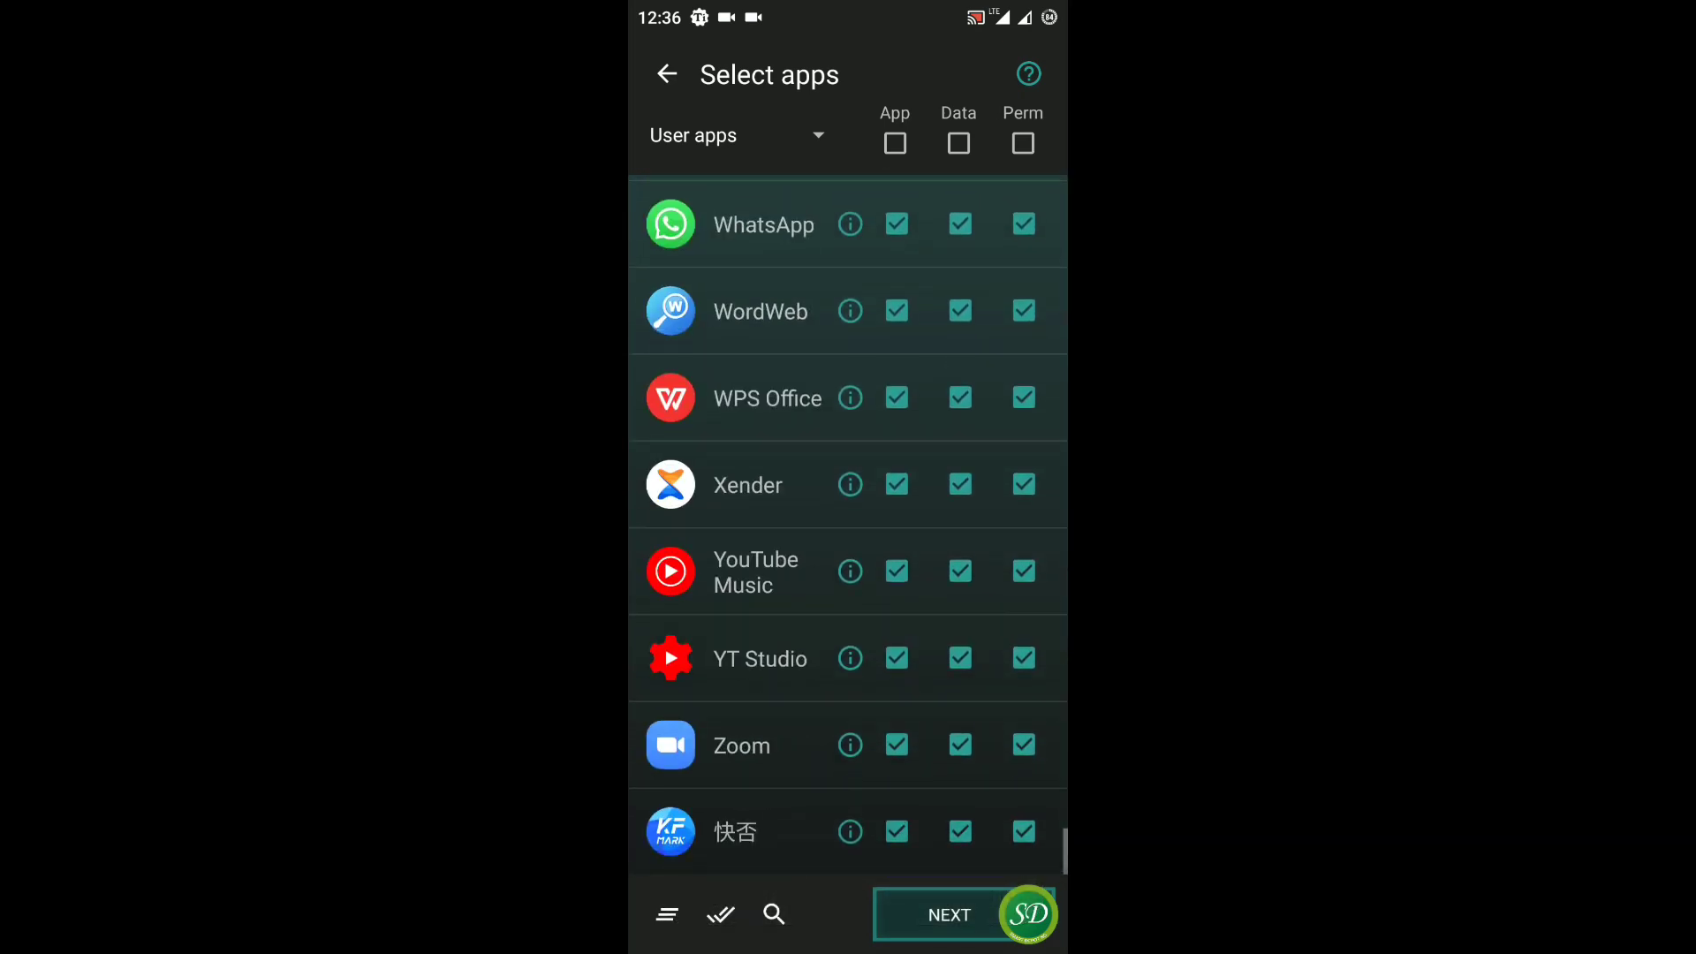
scroll(848, 526, "up", 10)
scroll(849, 526, "up", 10)
scroll(849, 525, "up", 10)
scroll(848, 525, "up", 5)
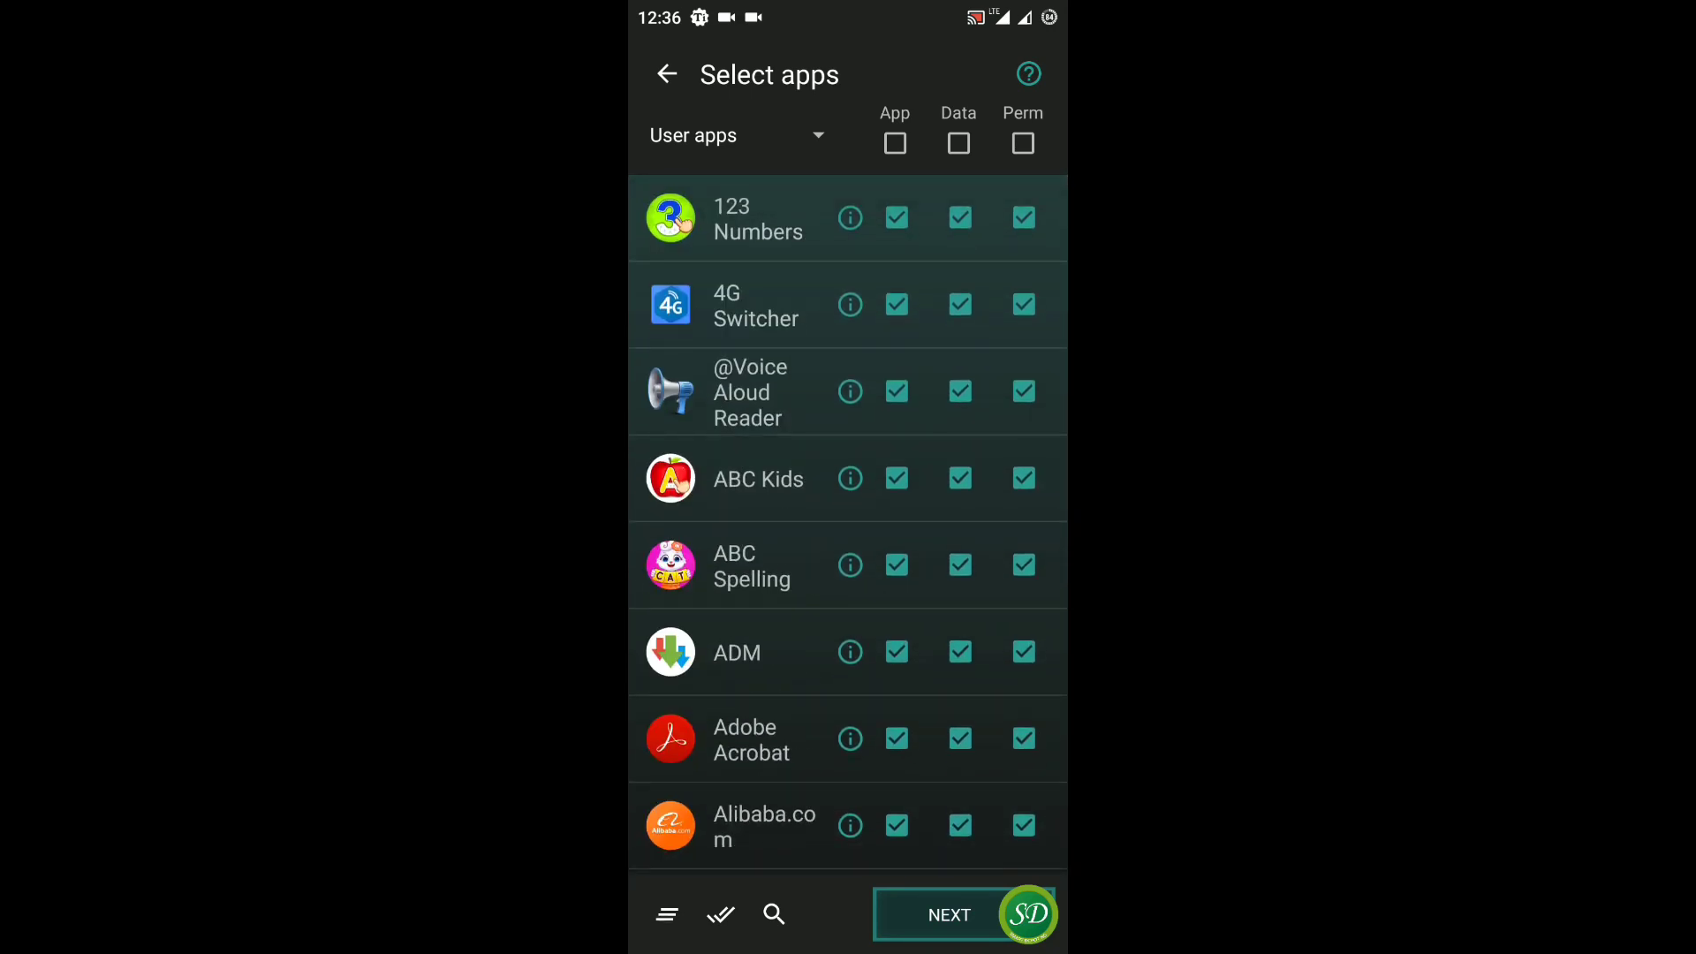
left_click(949, 915)
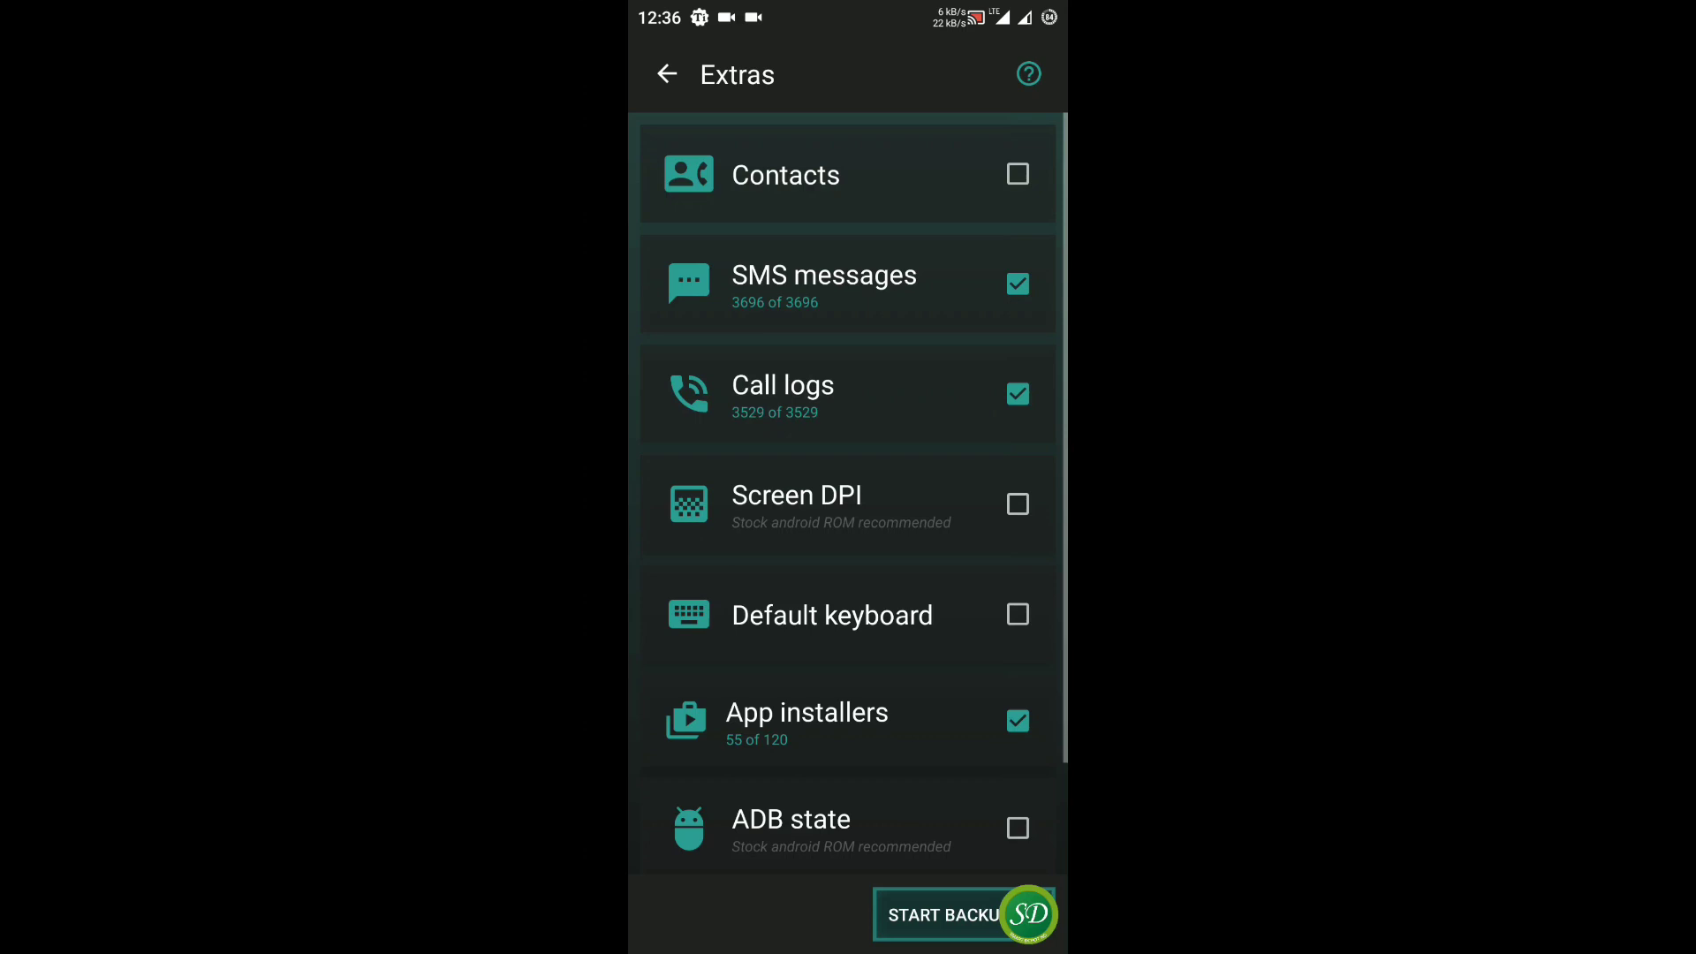
left_click(1017, 284)
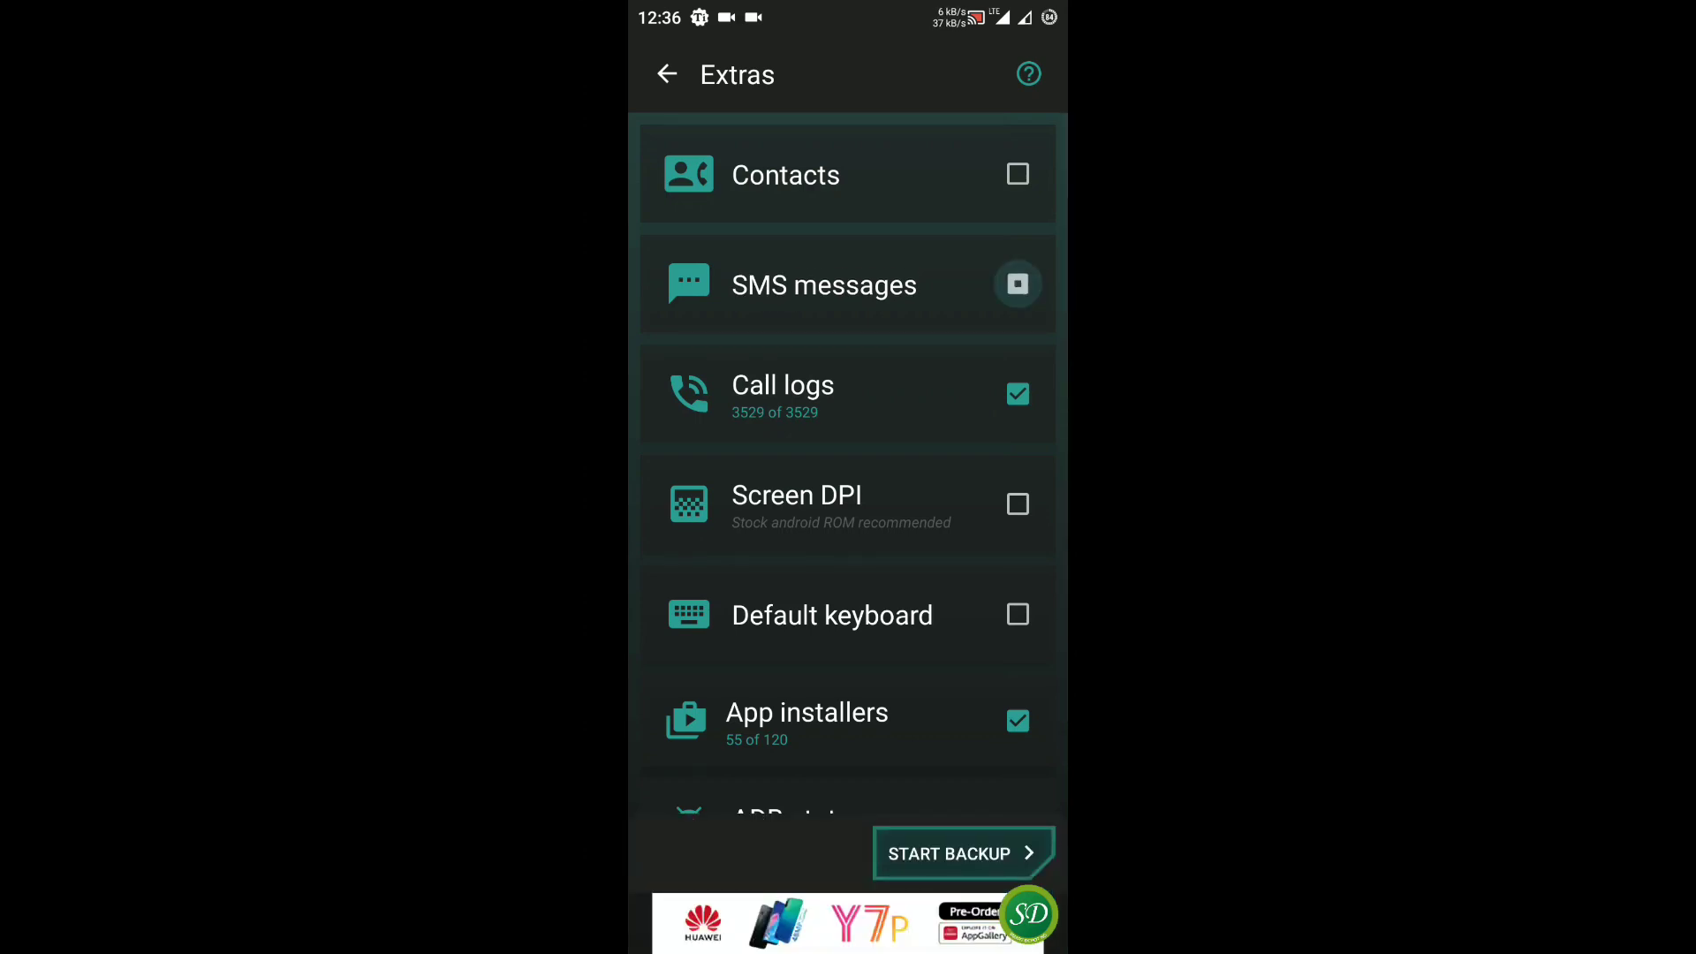
left_click(1017, 393)
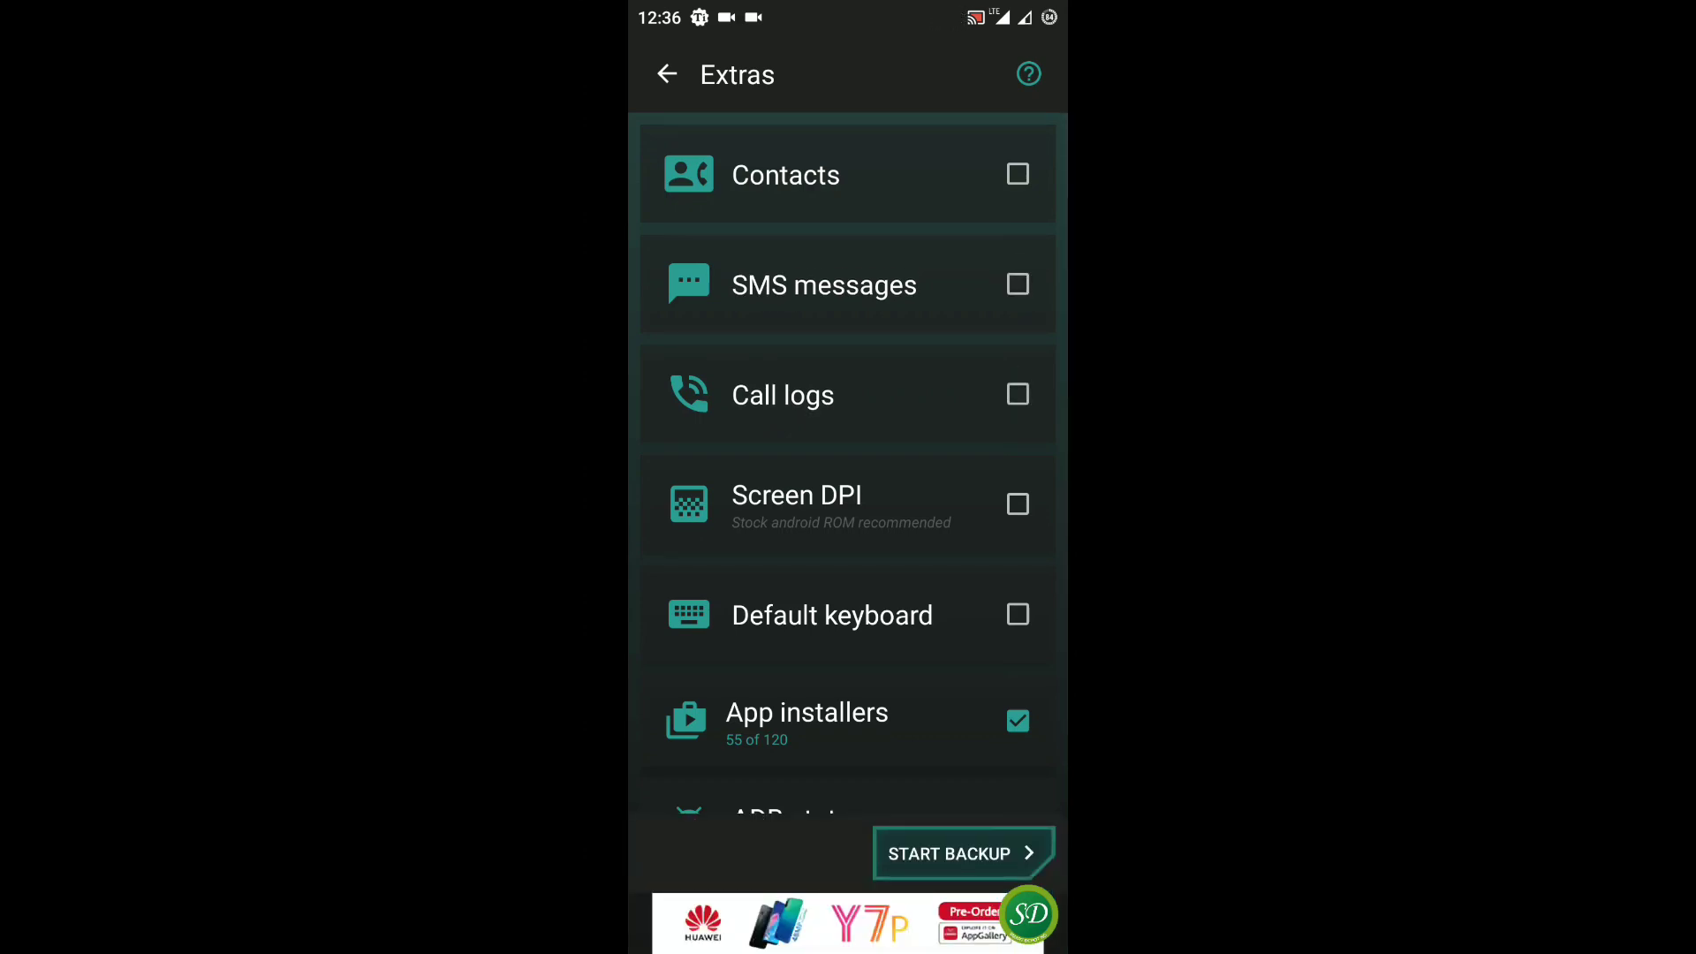
left_click_drag(848, 13, 849, 649)
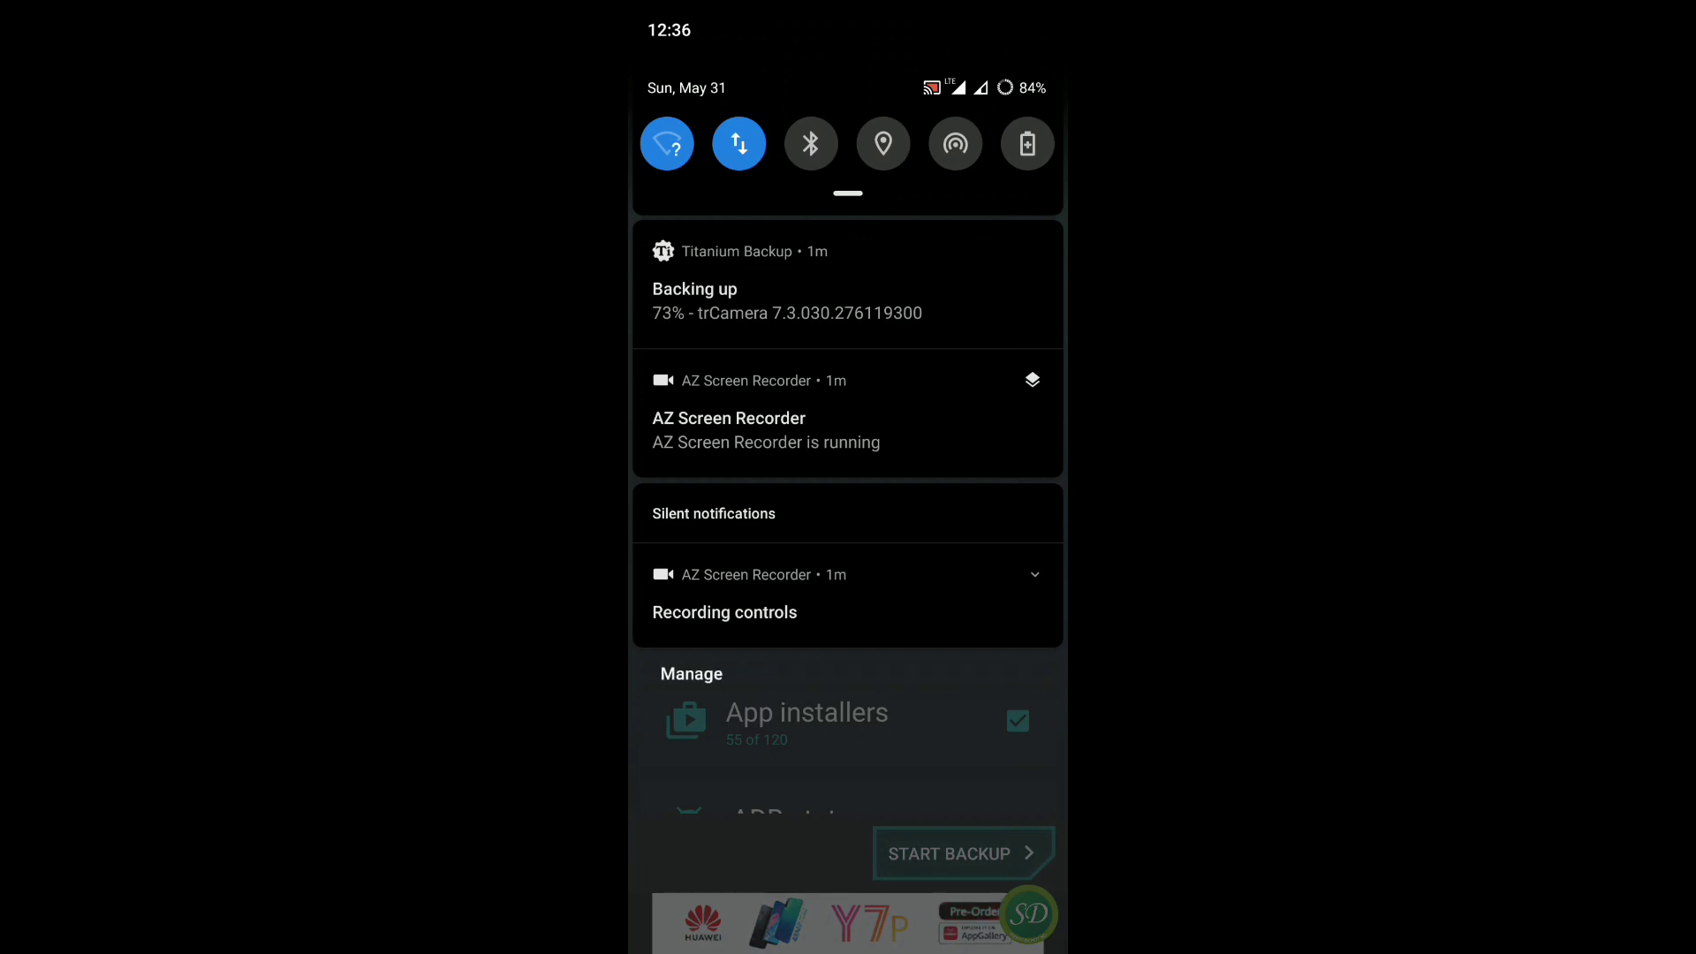
left_click_drag(849, 649, 849, 365)
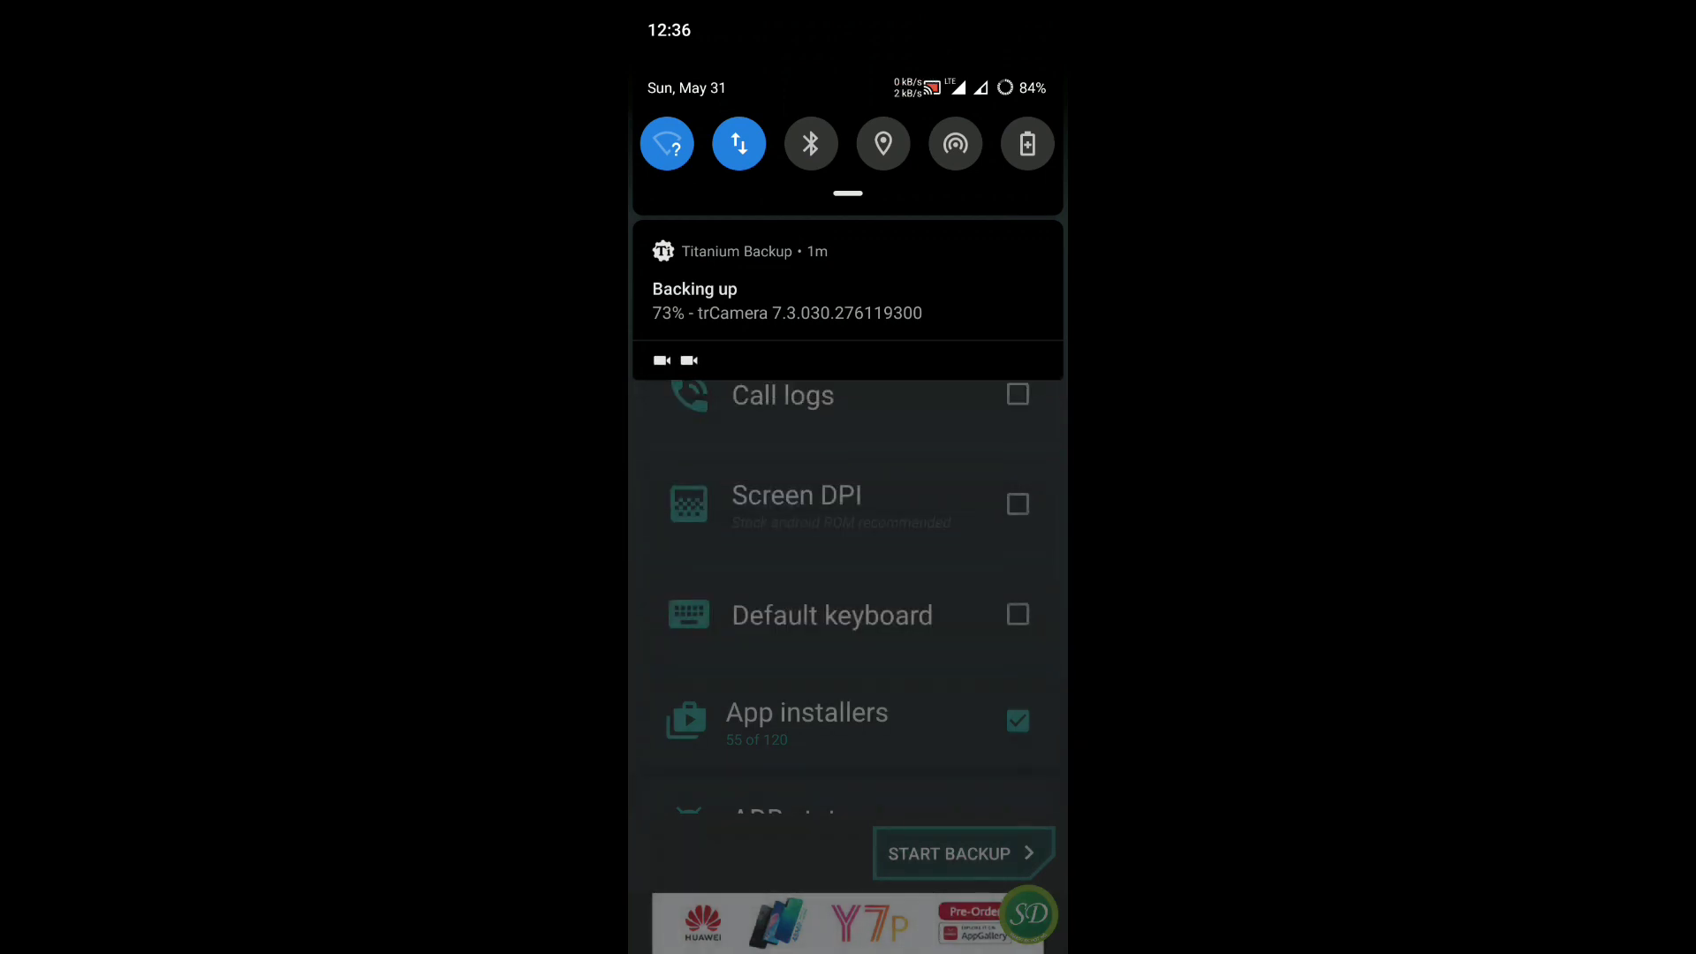
left_click_drag(849, 663, 849, 134)
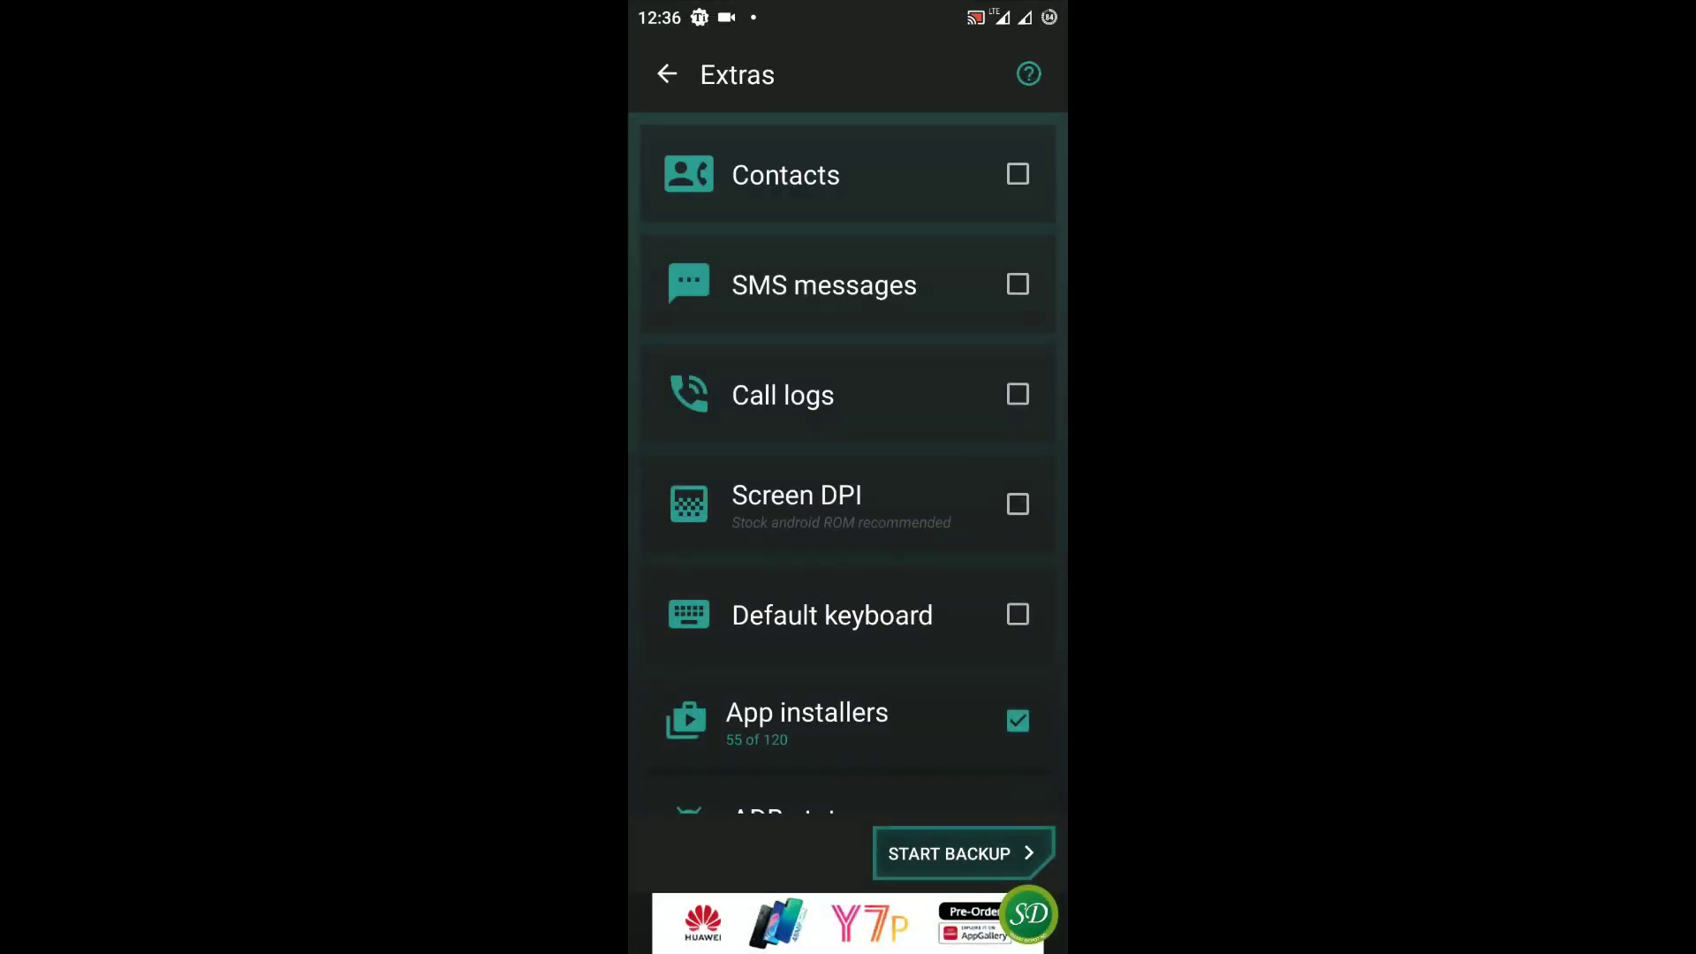
left_click(950, 853)
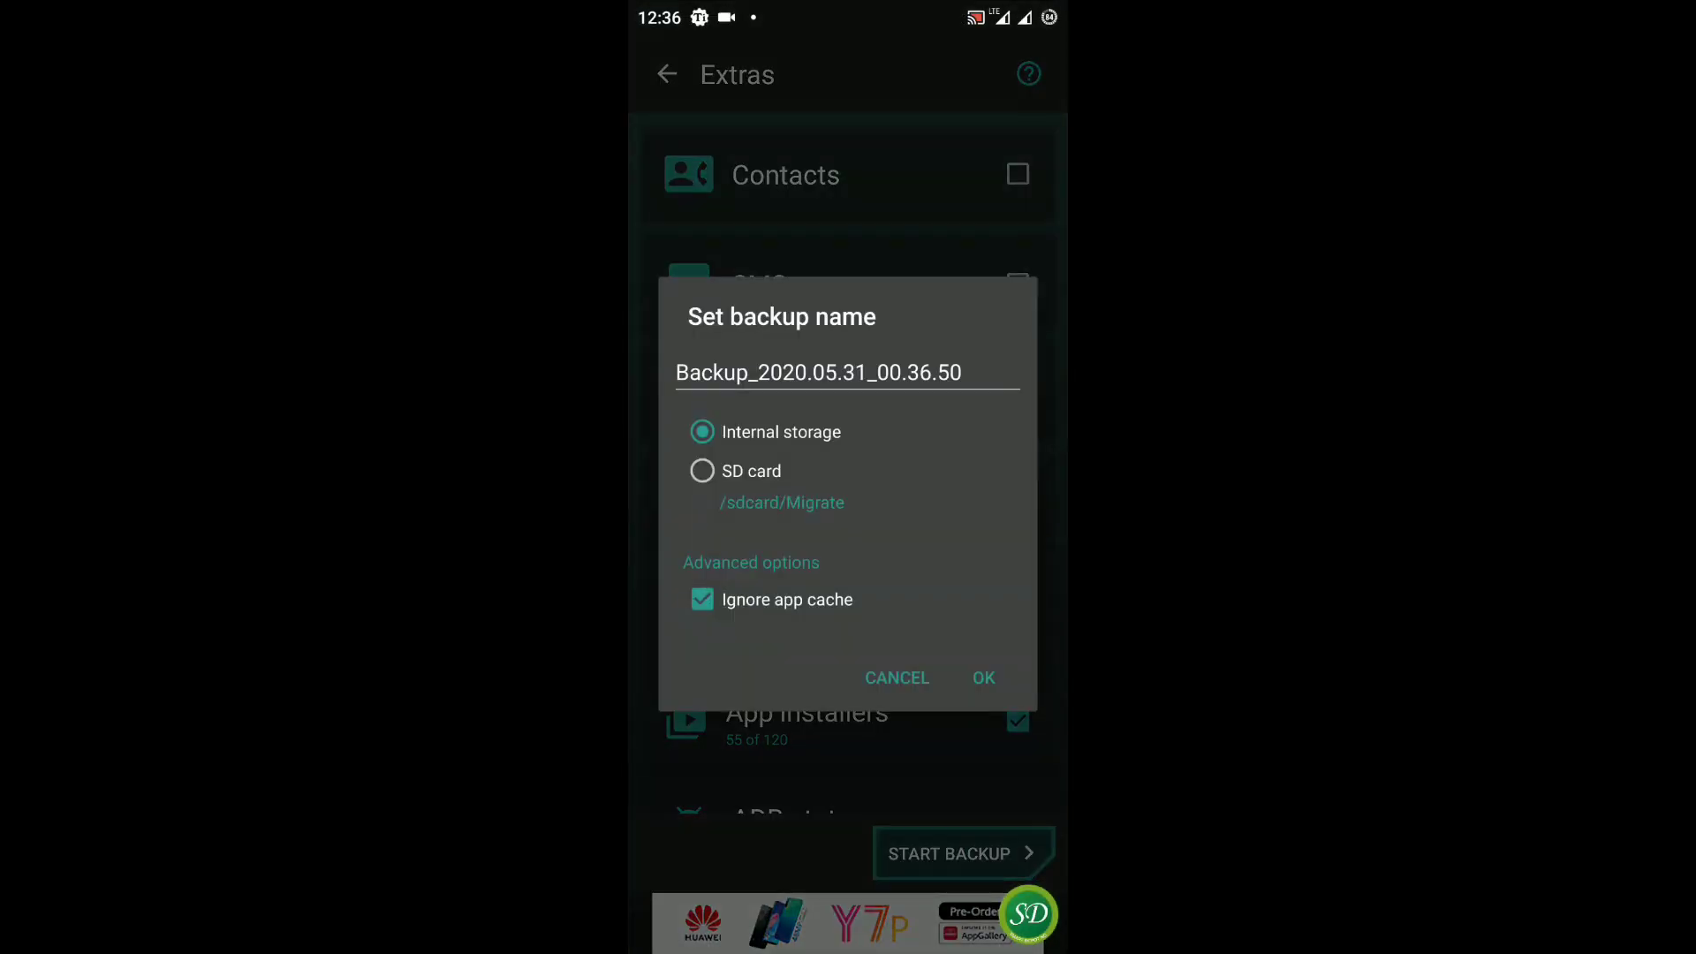
Name the backup 'Crdroid latest 31st May 2020' and let it finish as three zips.
left_click(848, 373)
type("Crdroid latest ")
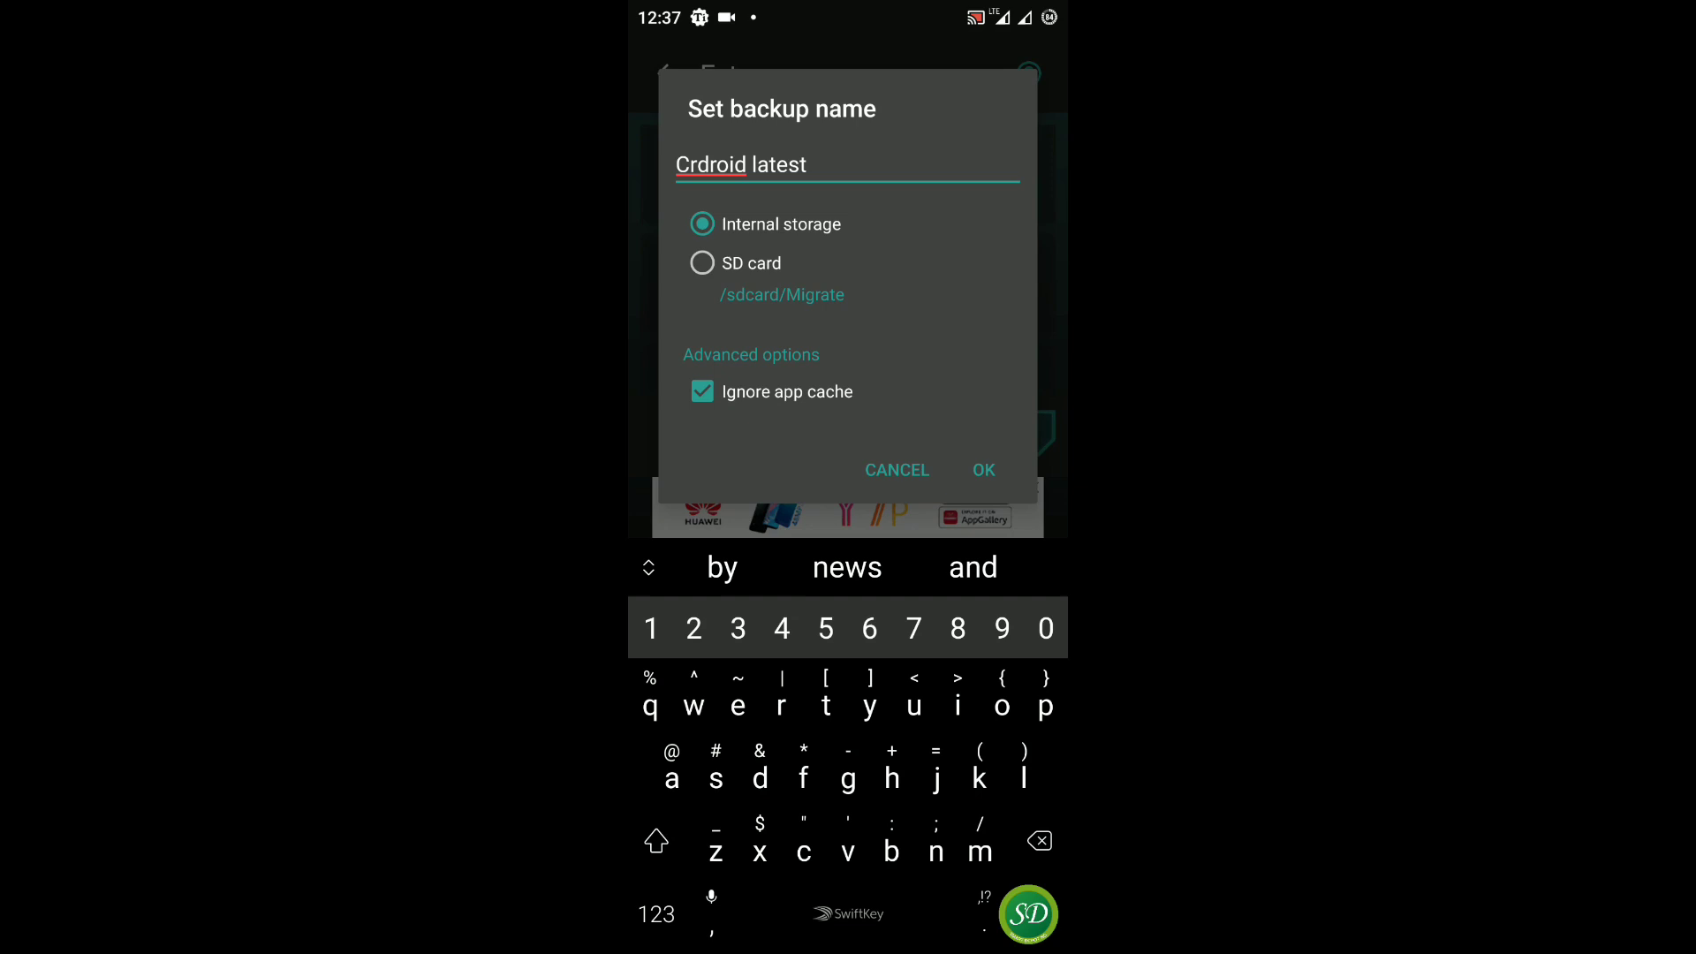
type("31")
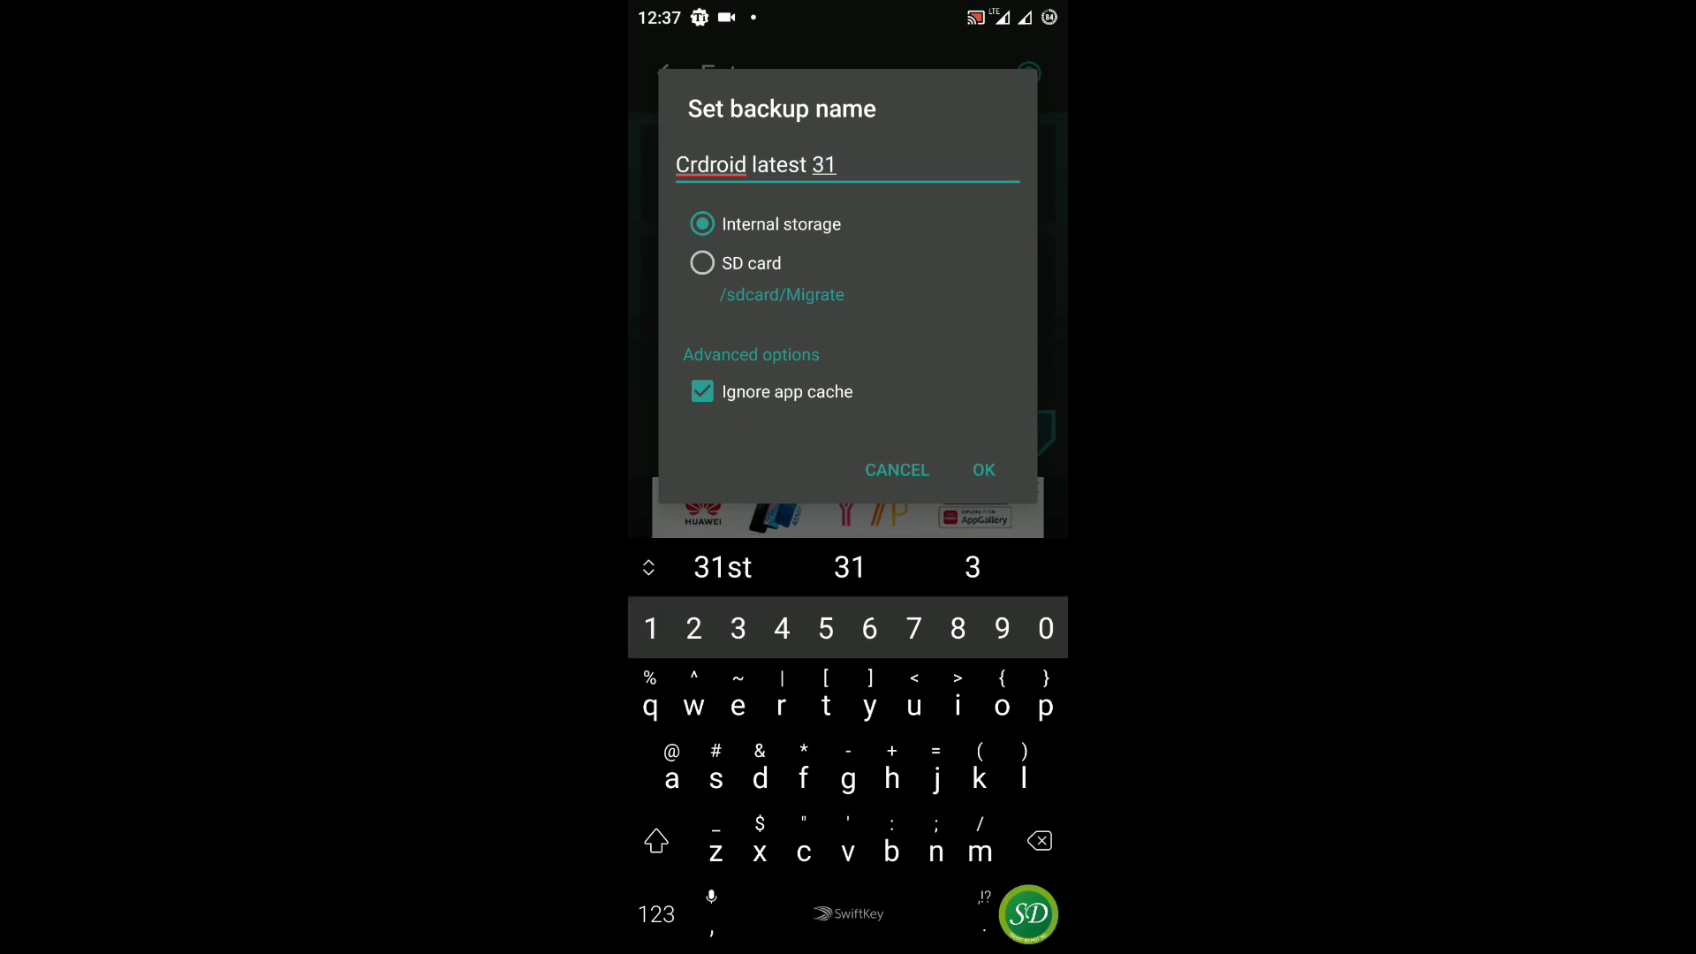
type("st Ma")
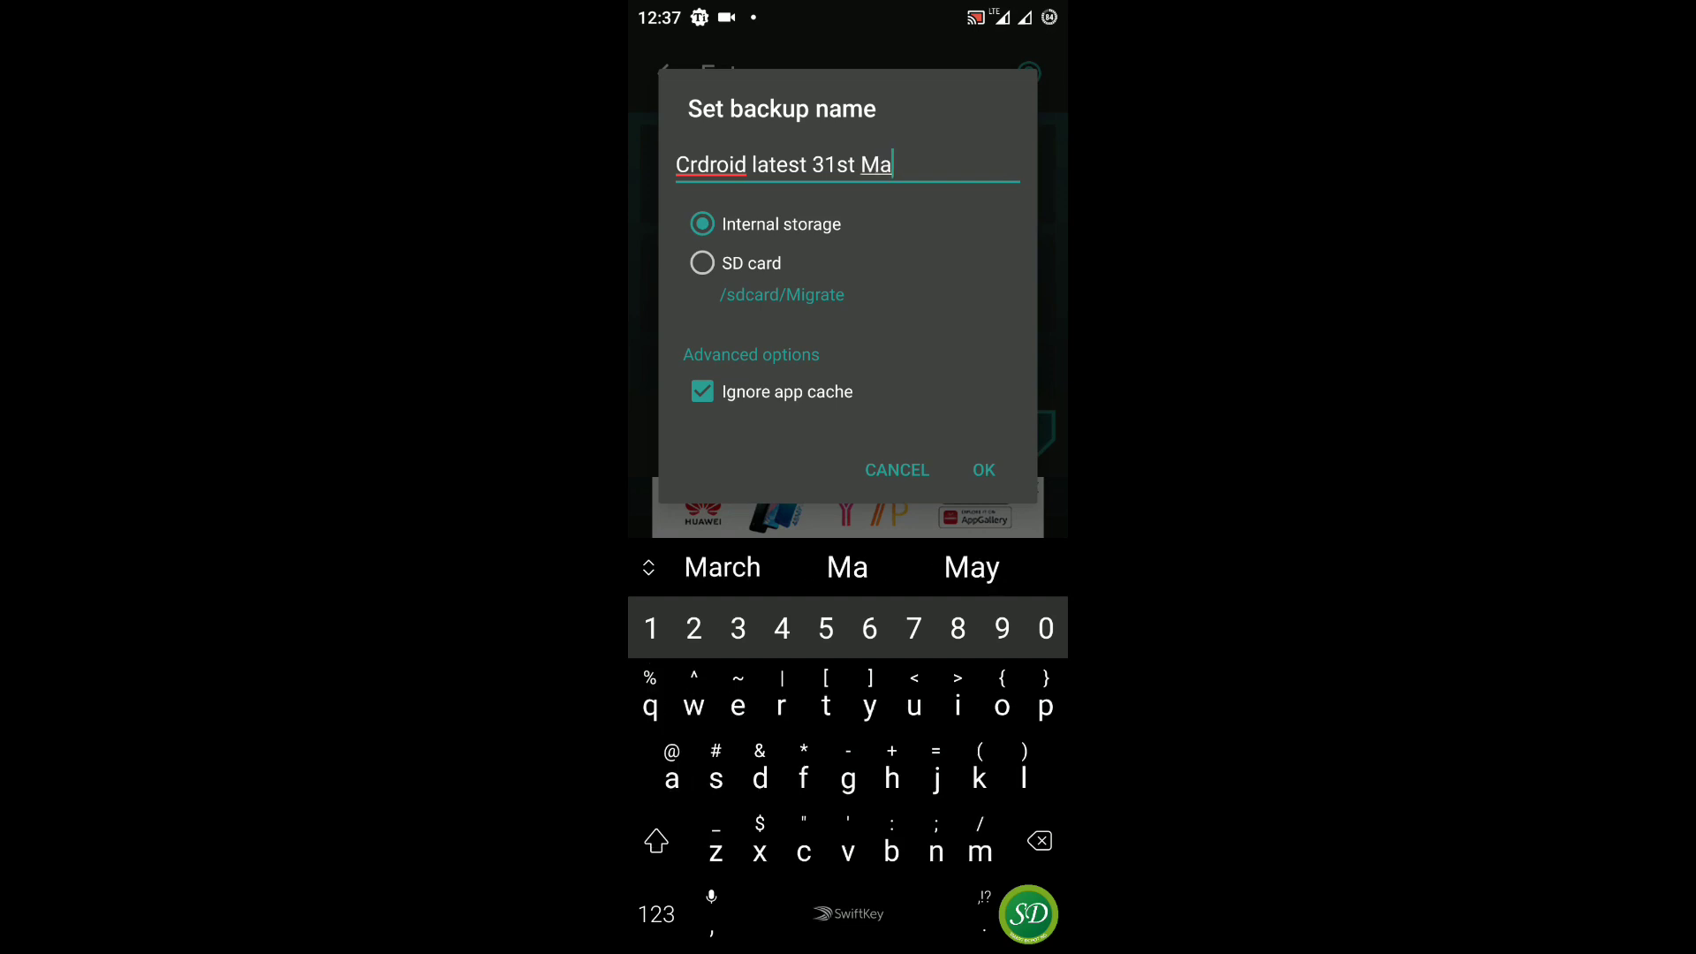
type("y")
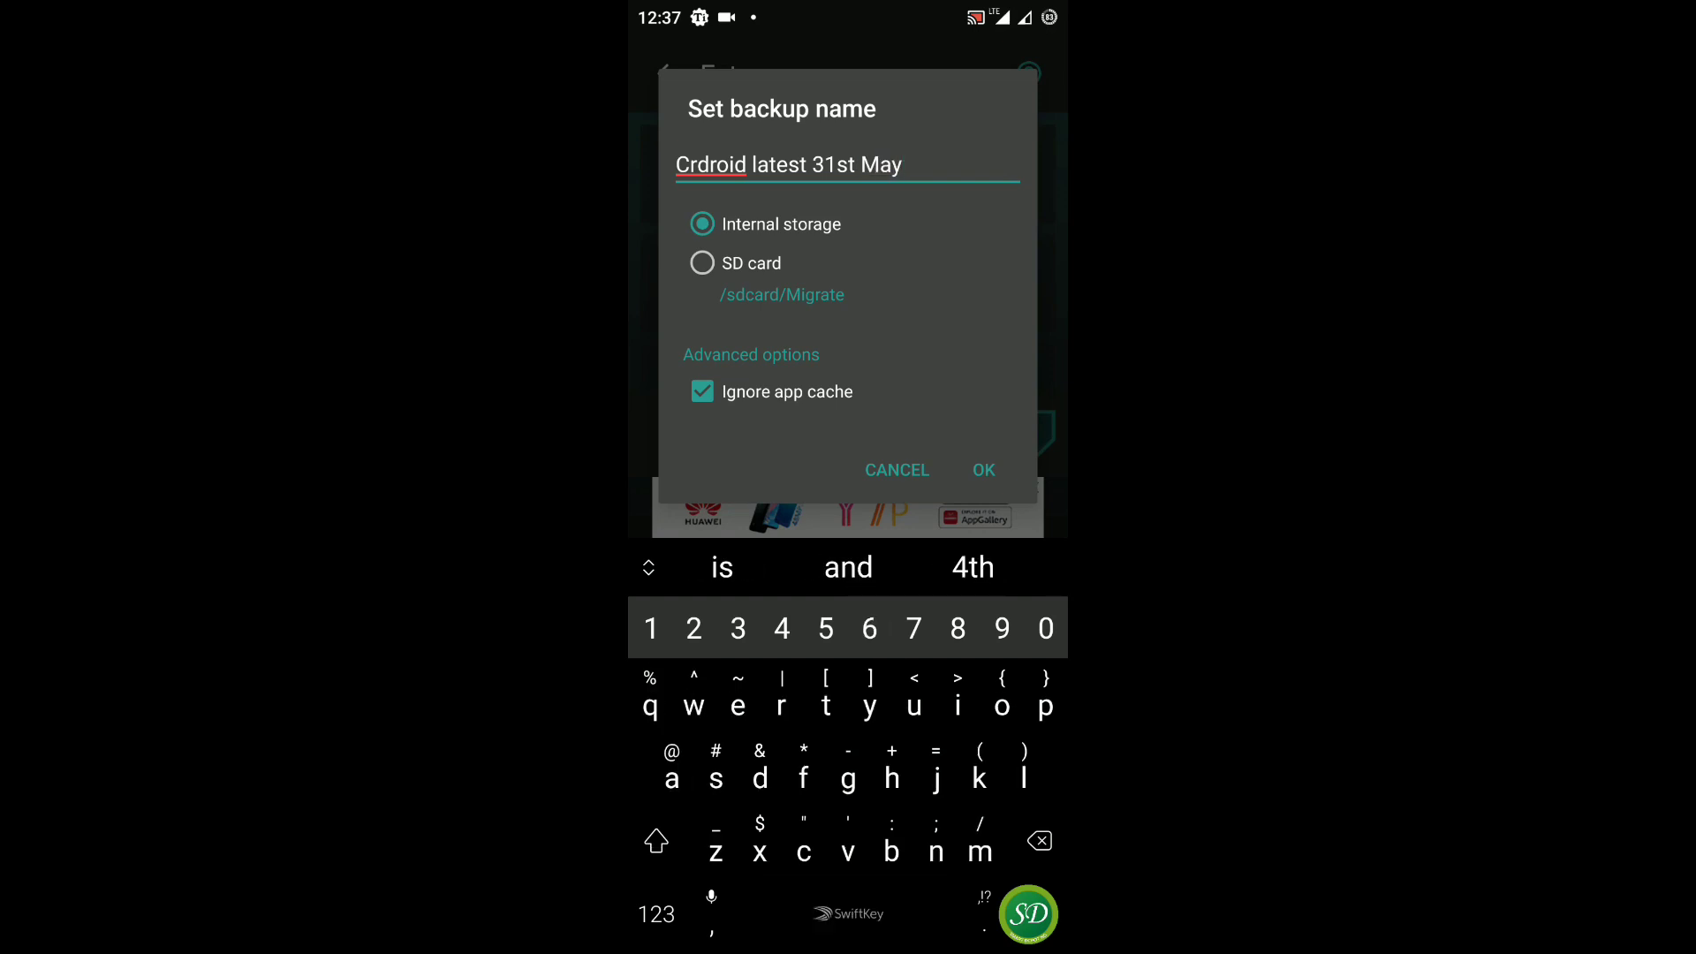
type(" 2020")
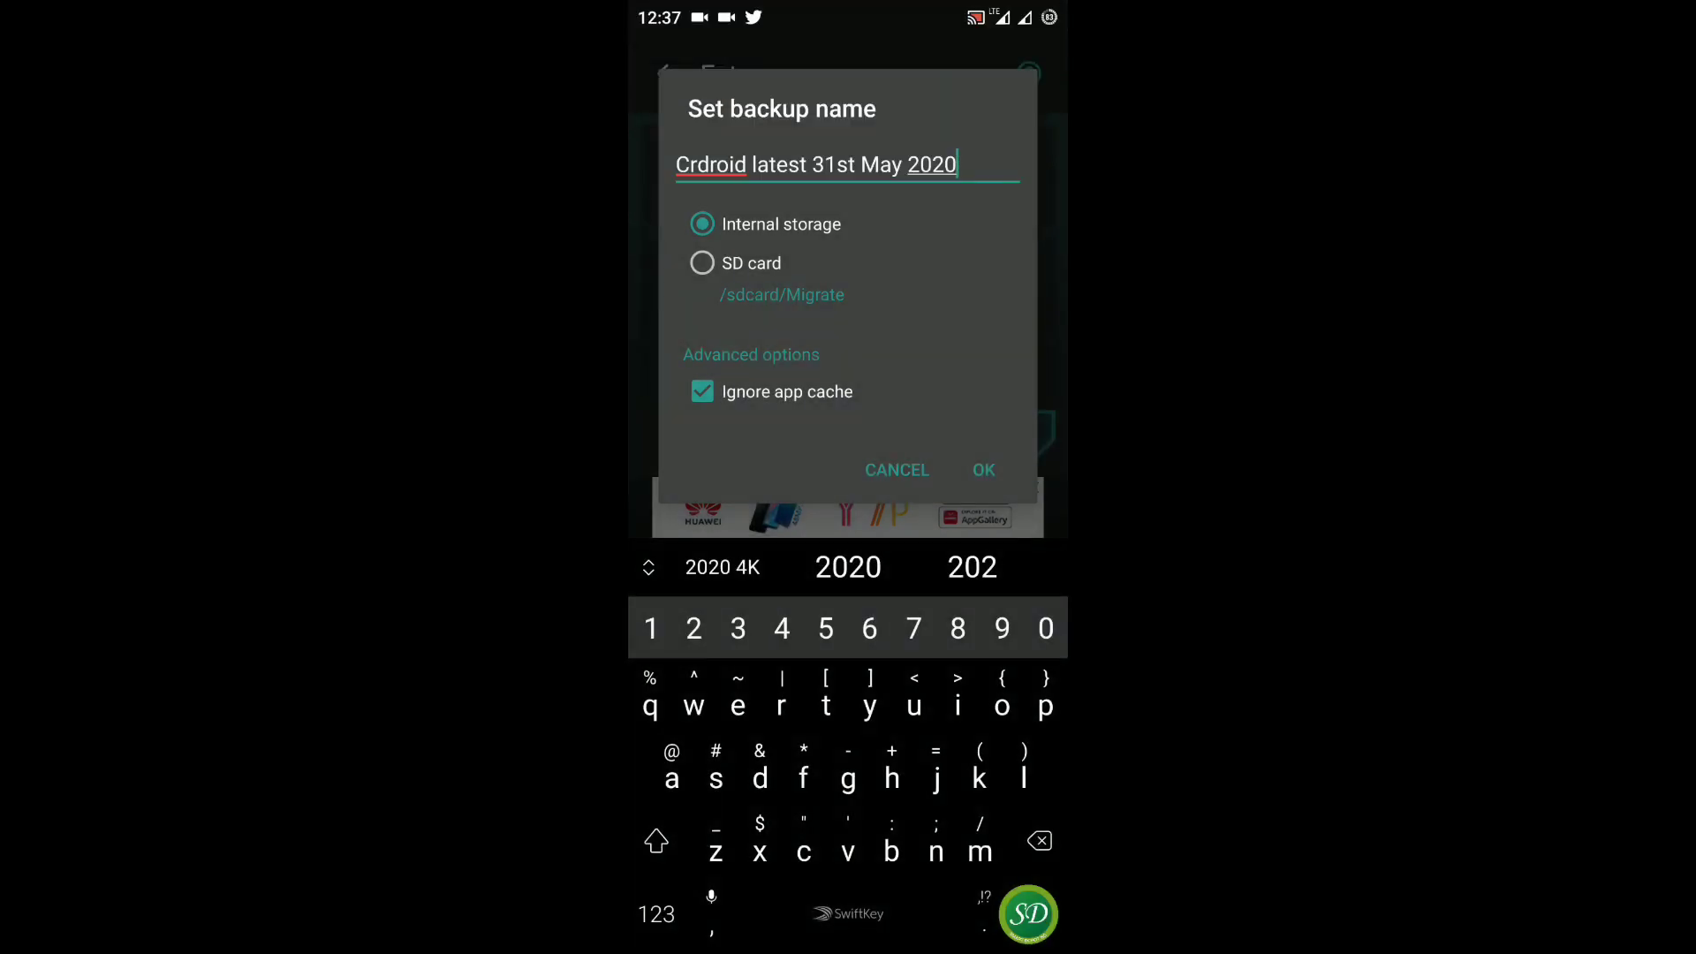
left_click(983, 469)
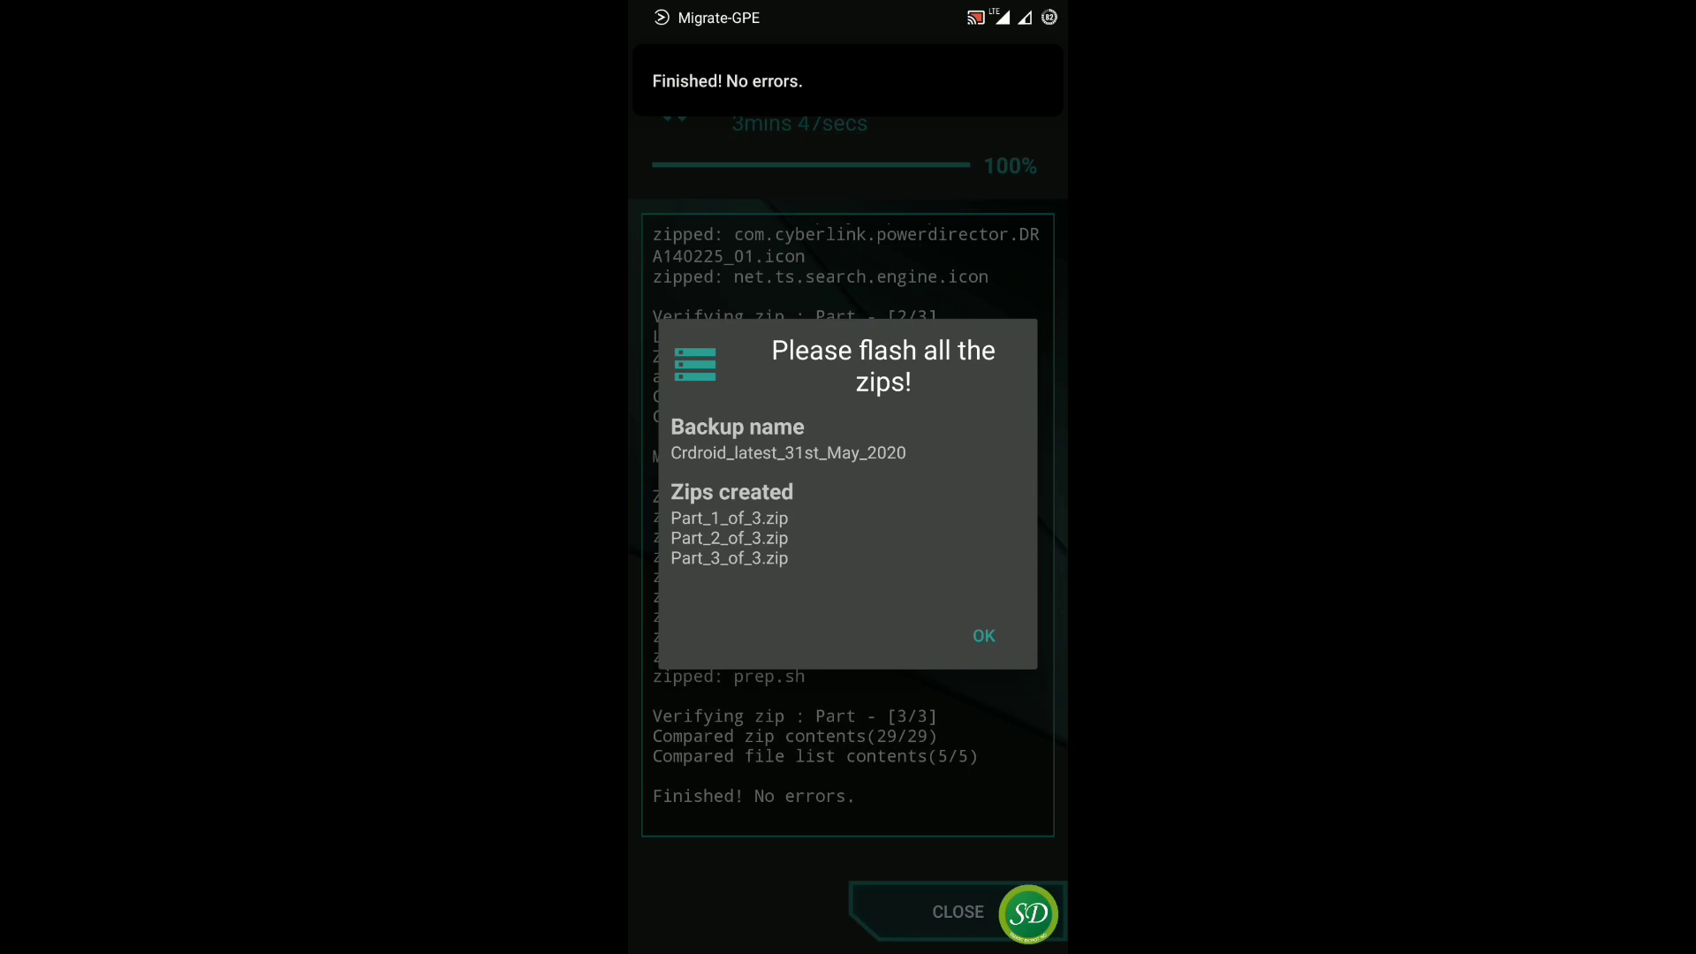
Dismiss the 'Please flash all the zips!' reminder and the backup log, then exit Migrate-GPE.
left_click(984, 635)
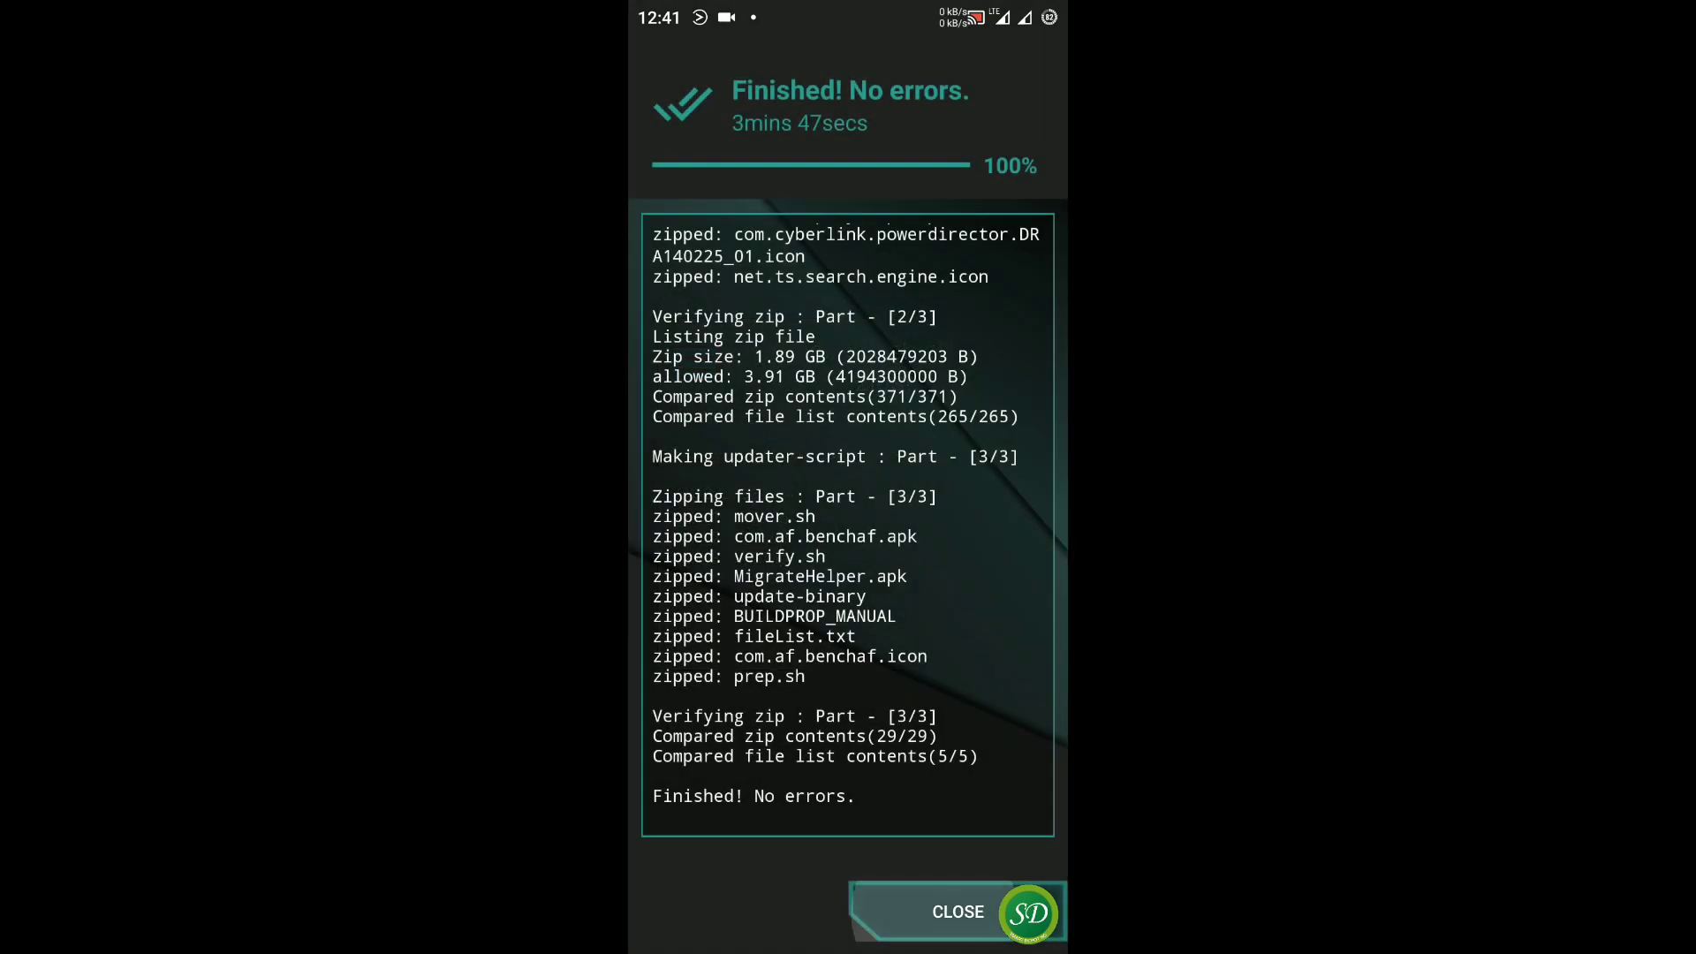
left_click(958, 912)
key("Escape")
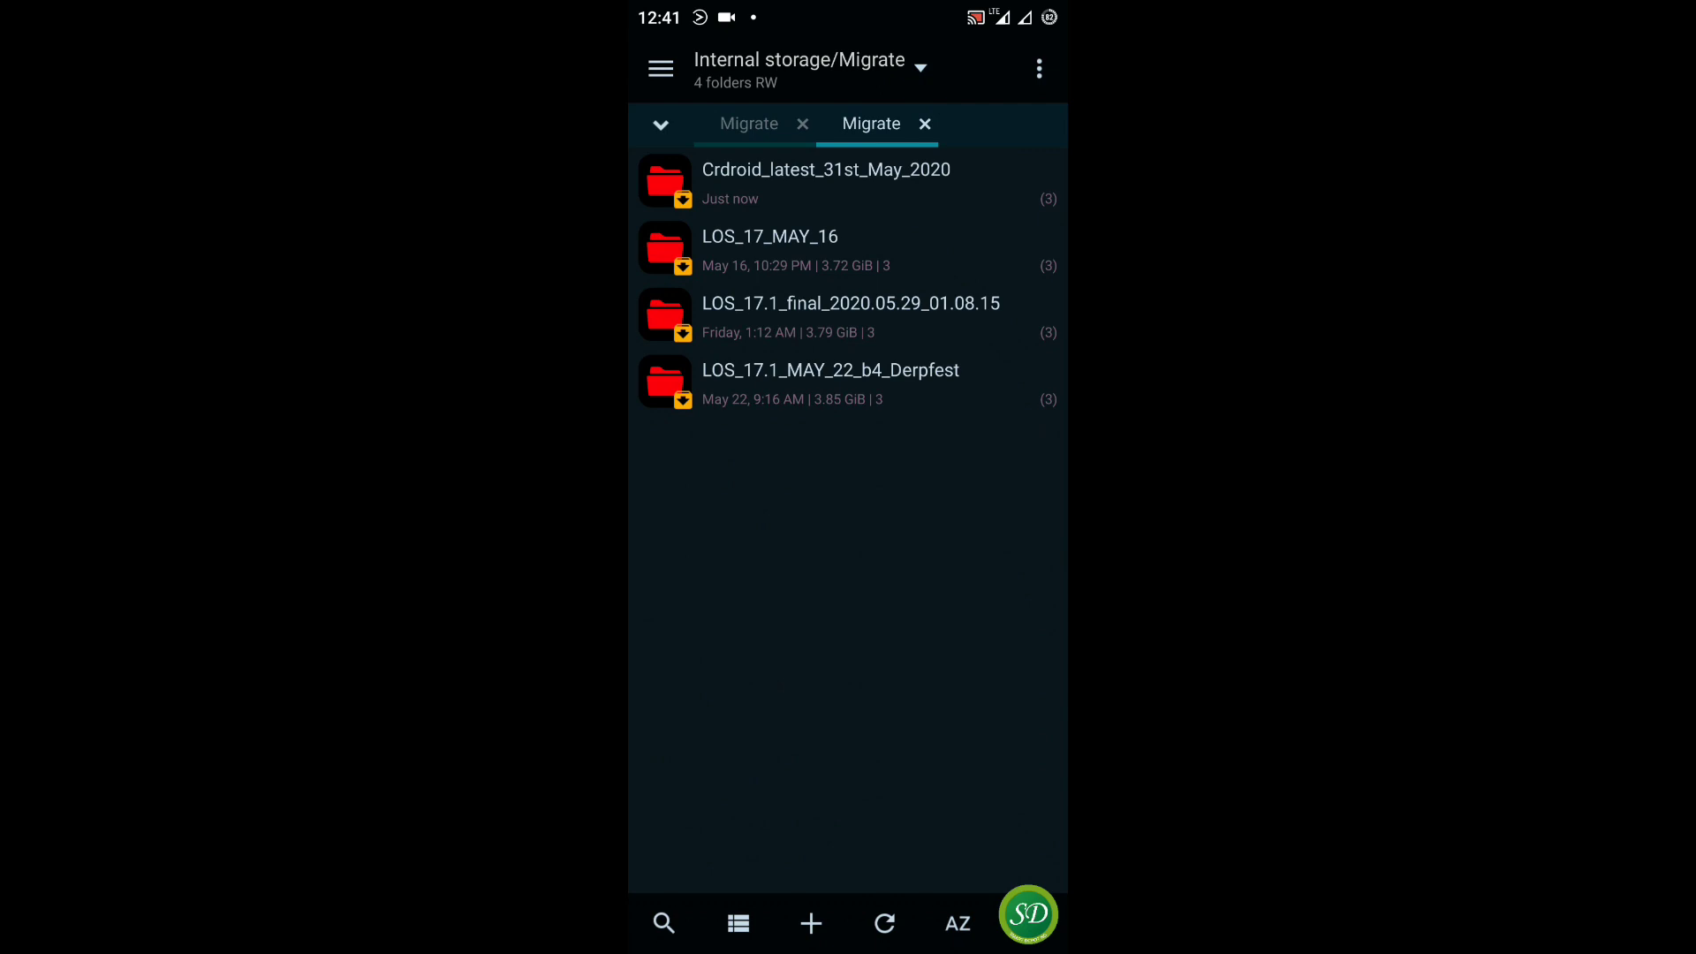
Copy the Crdroid_latest_31st_May_2020 folder into Princess/Migrate and watch its progress in notifications.
left_click(848, 182)
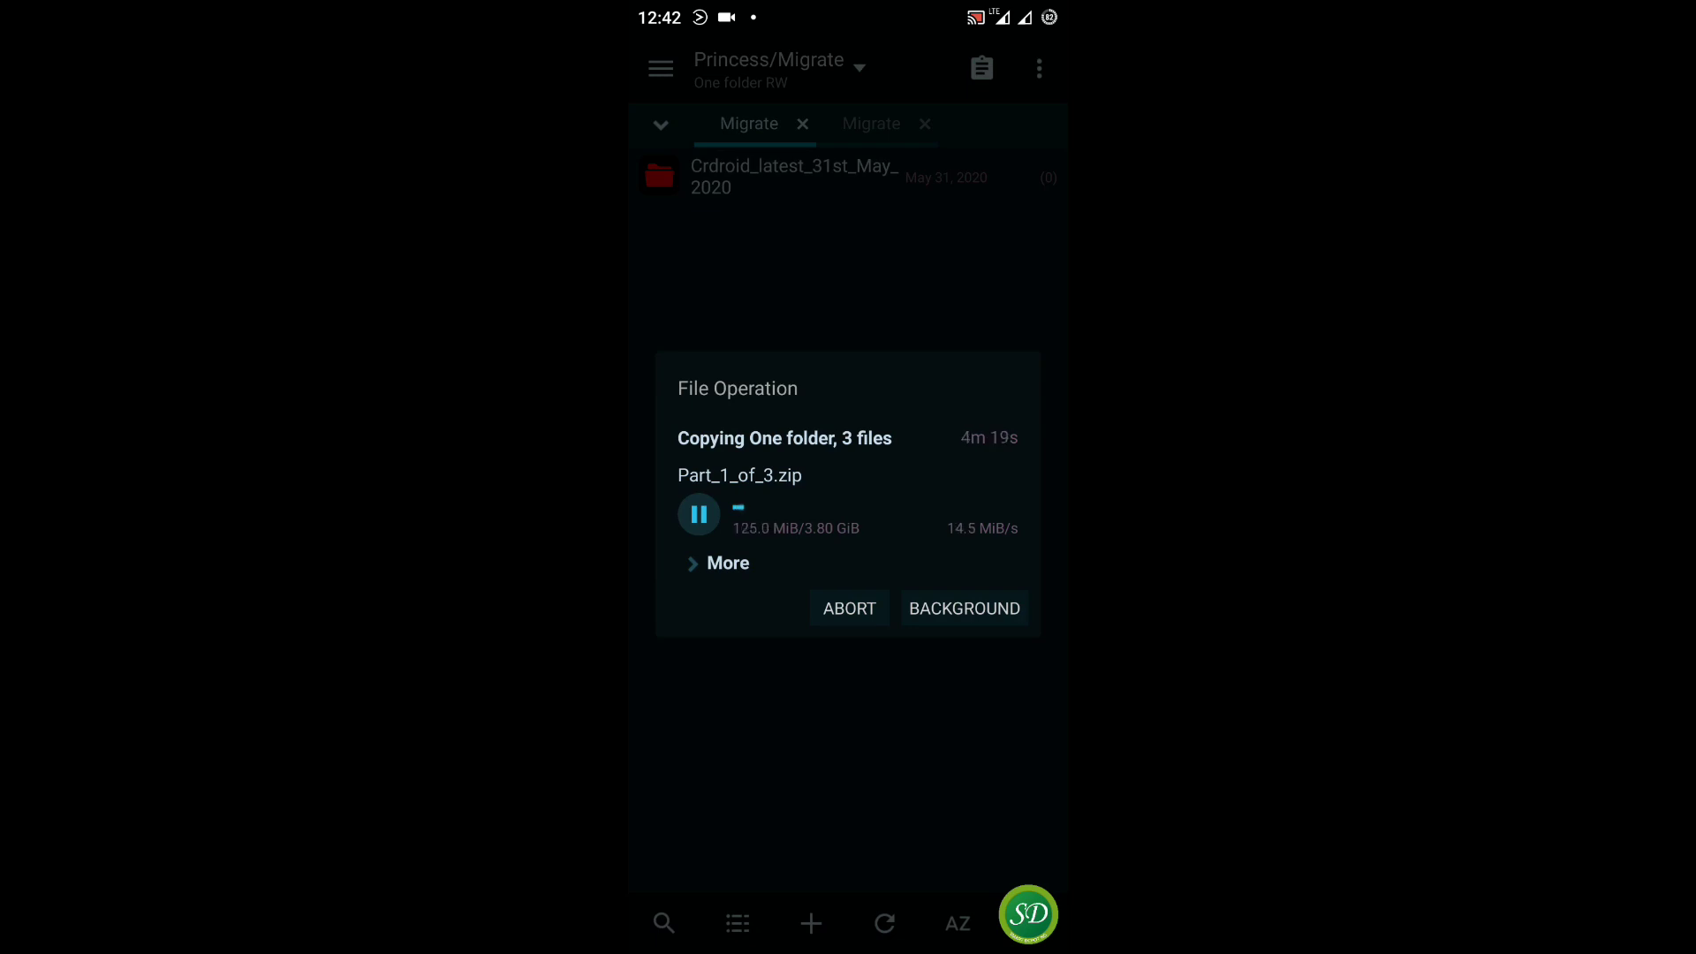
left_click_drag(848, 7, 848, 531)
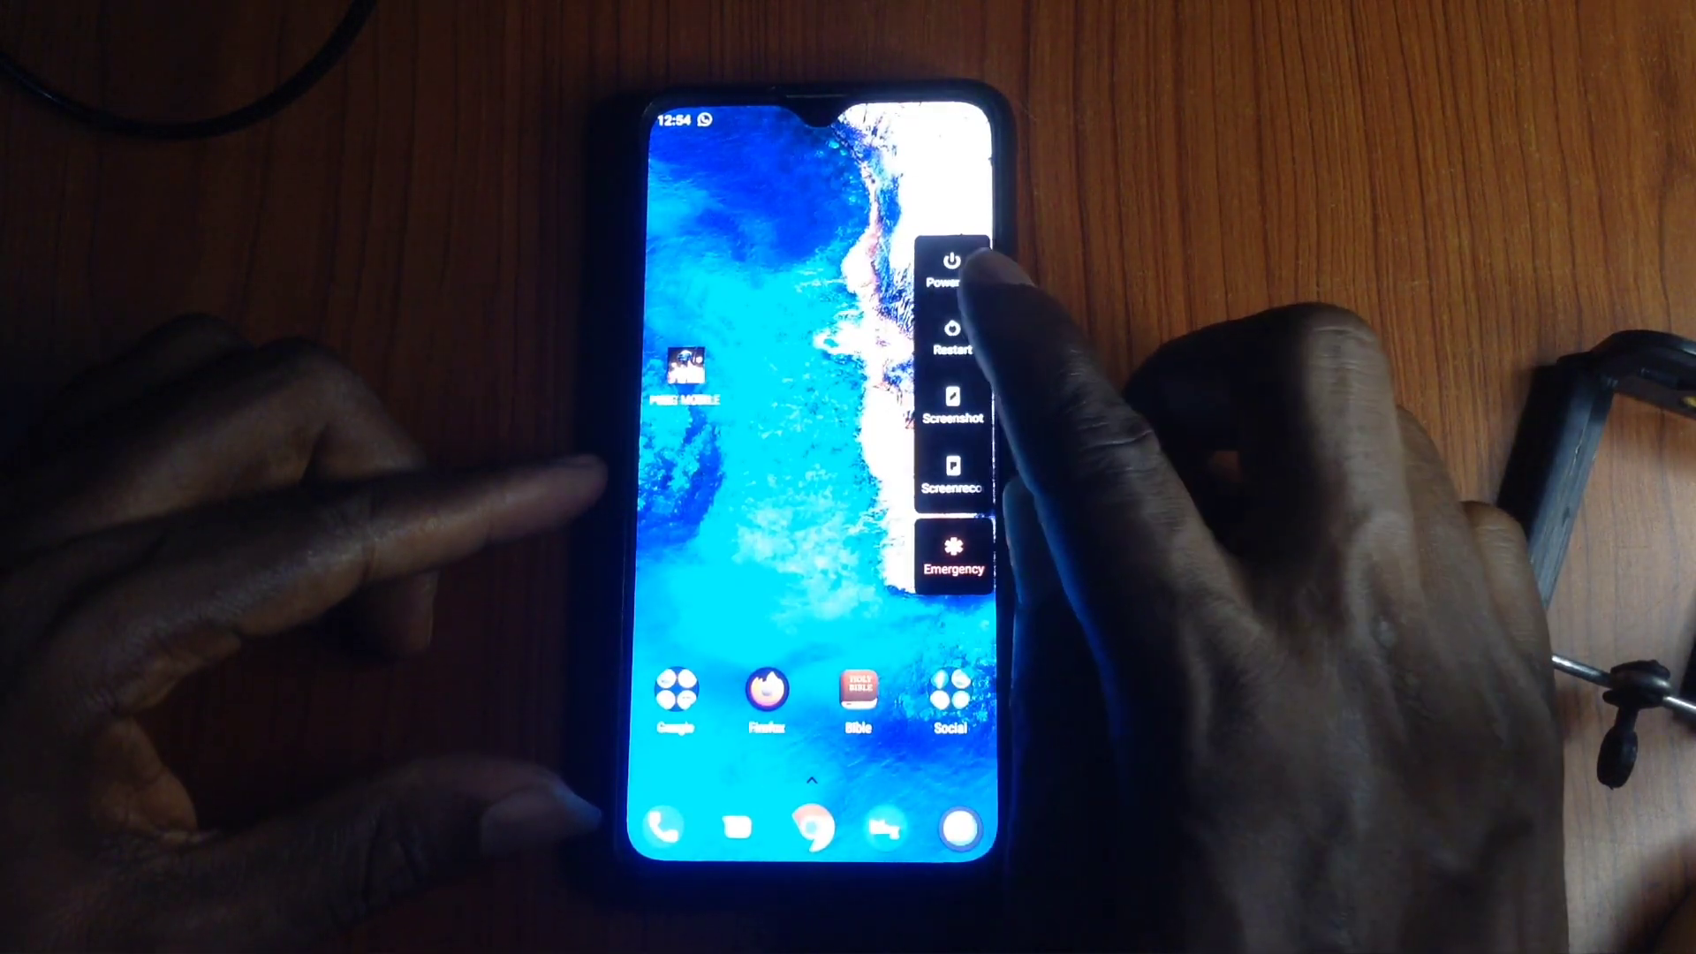
Restart the phone into Recovery from the power menu's reboot options.
left_click(949, 334)
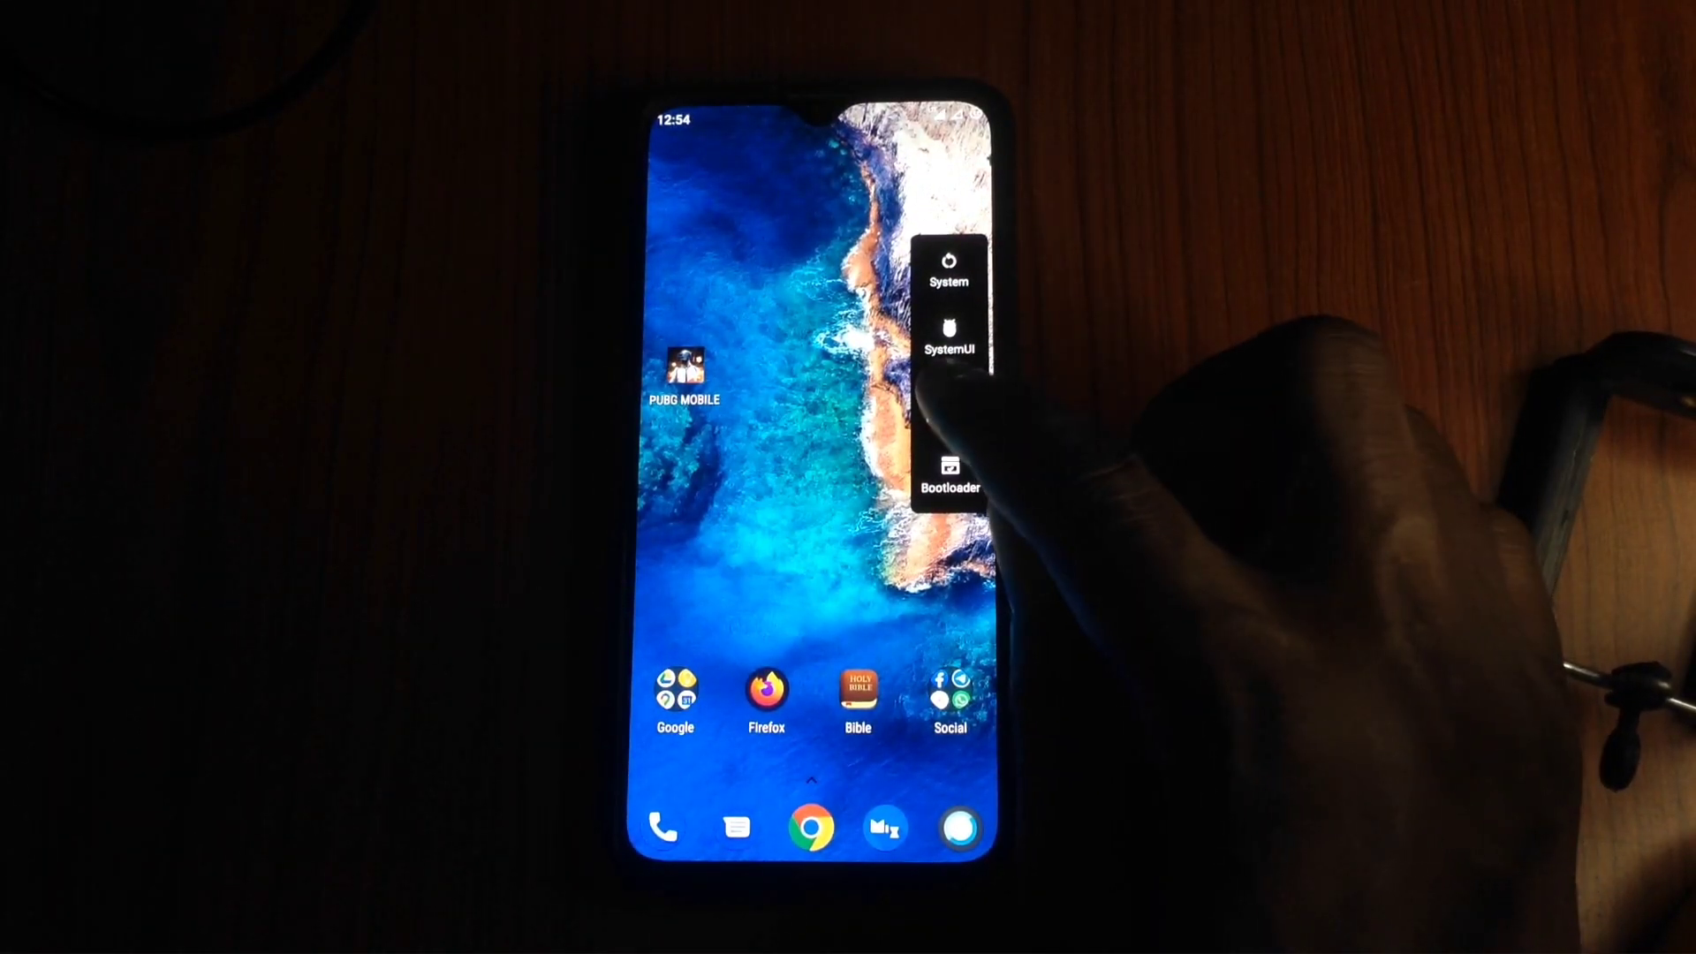
left_click(951, 405)
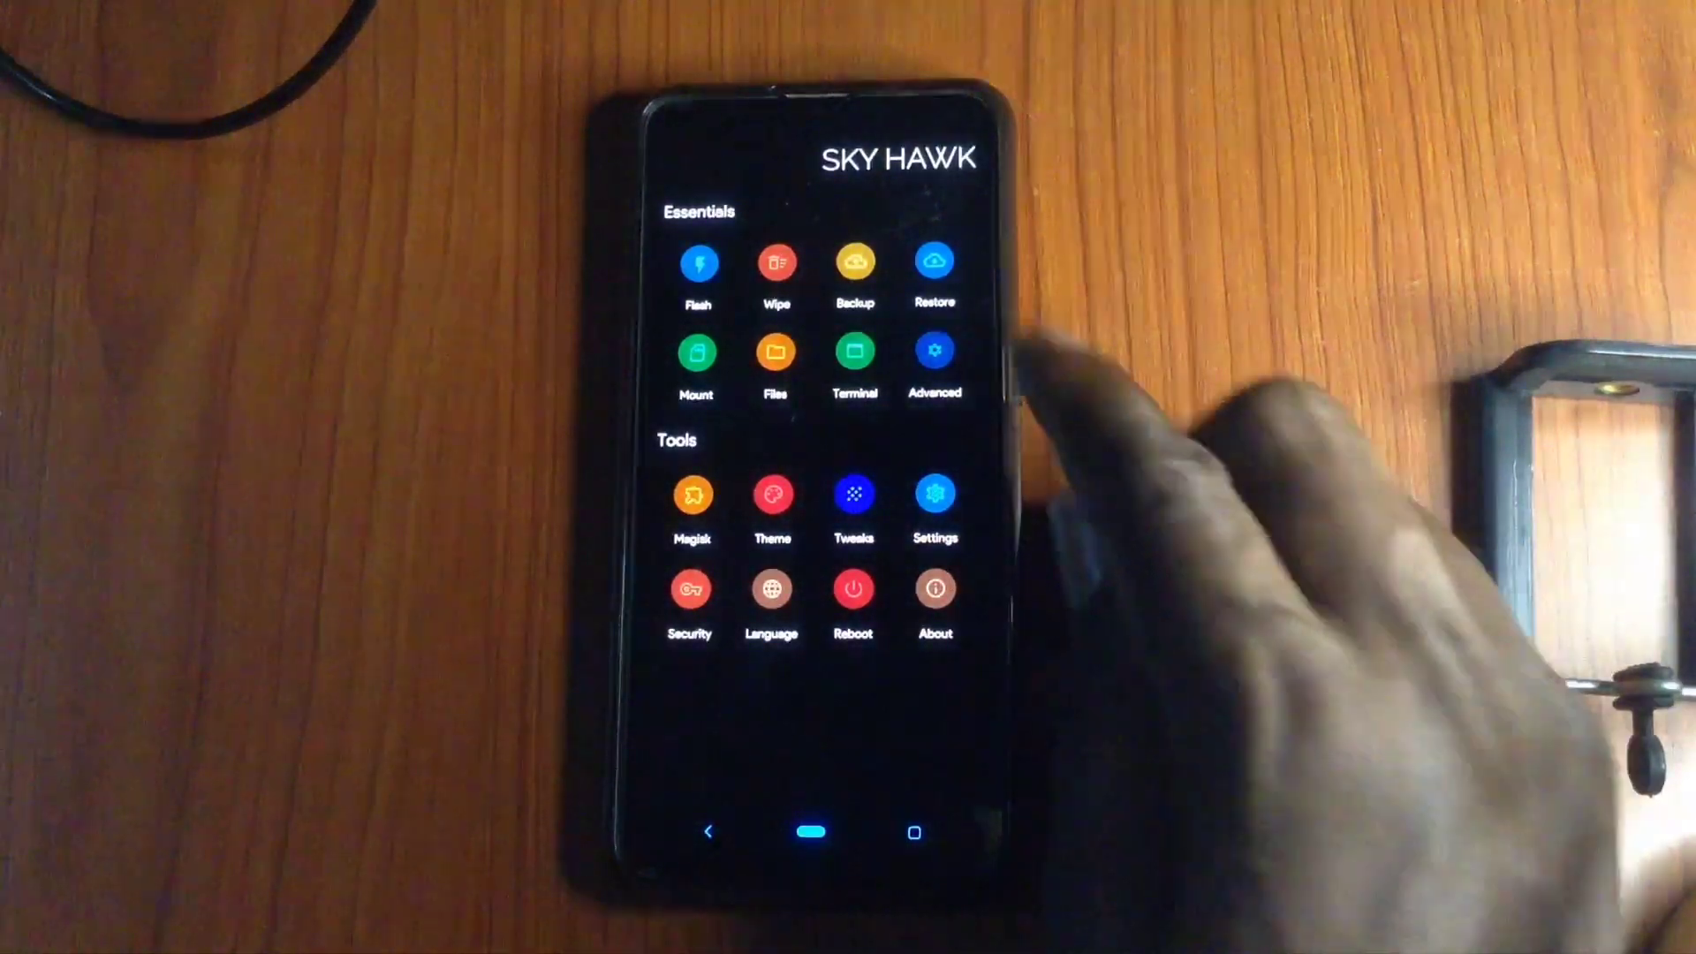
left_click(855, 262)
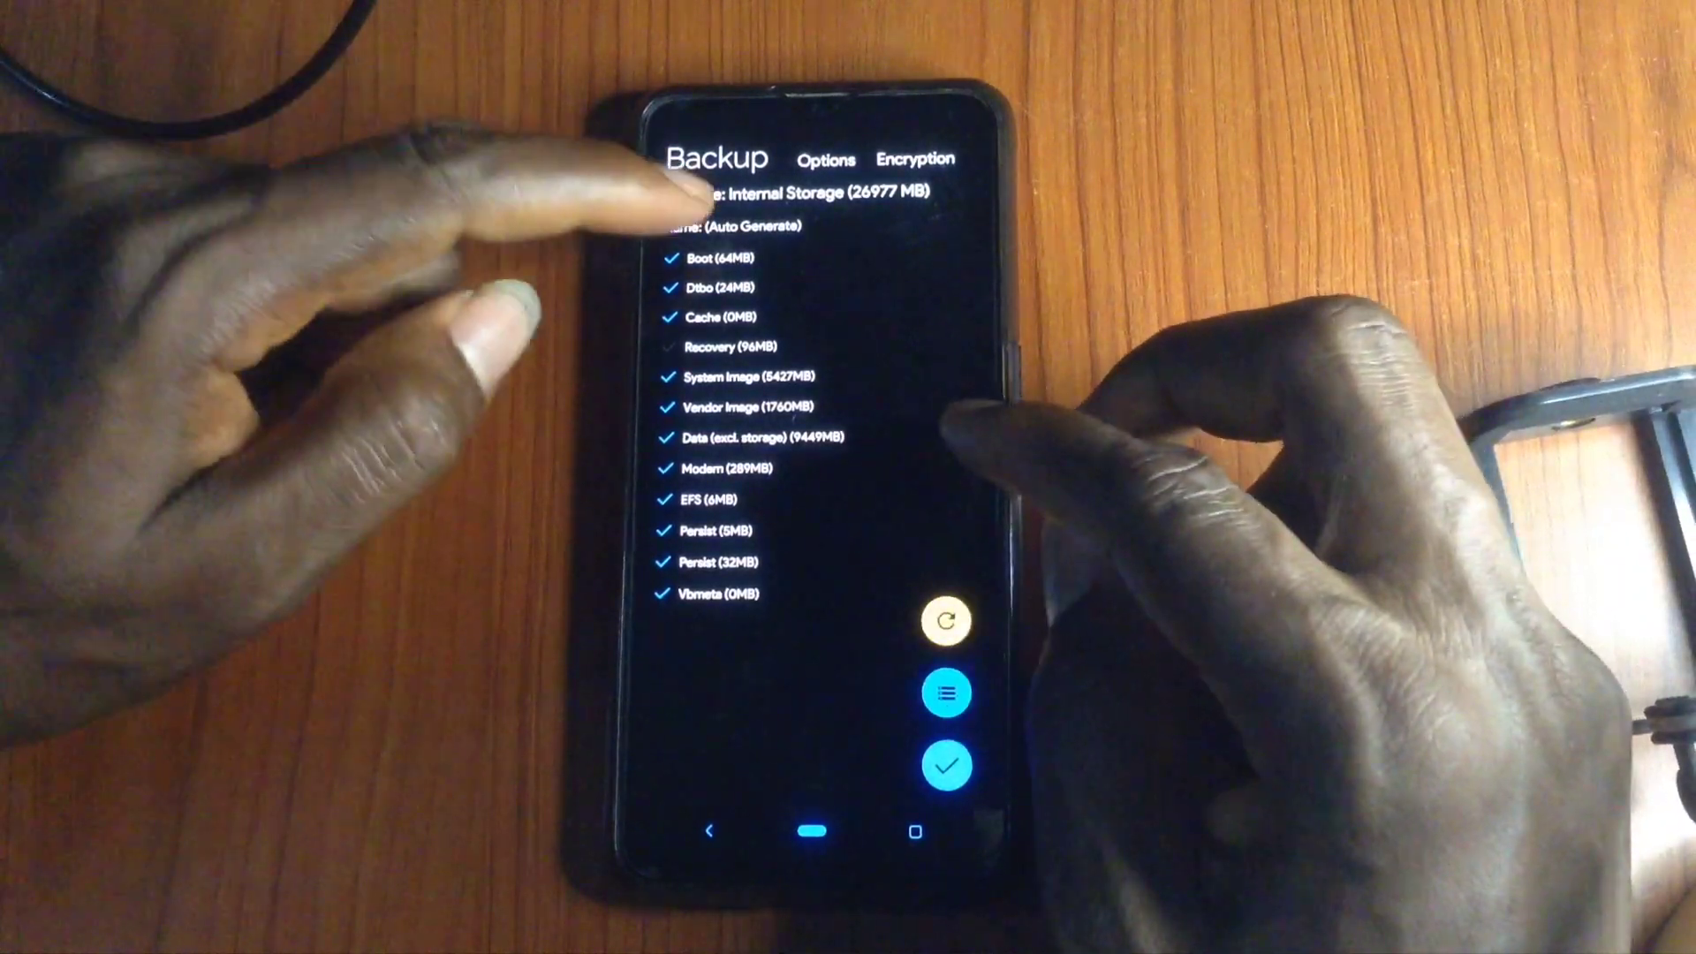
left_click(733, 226)
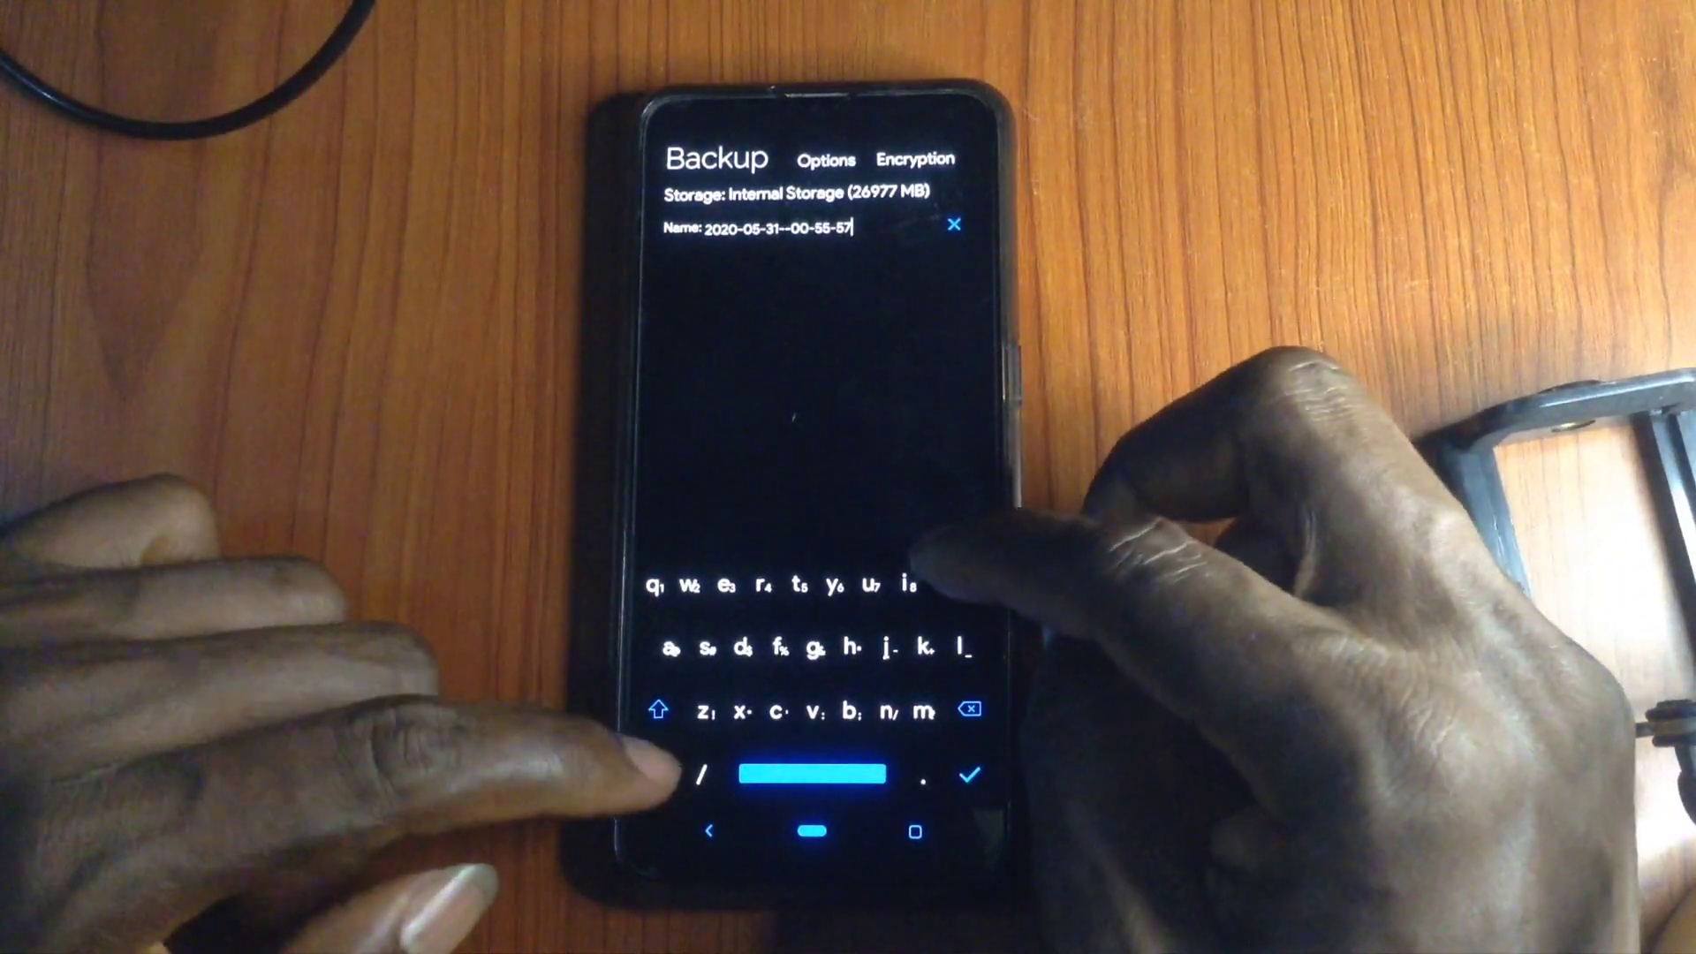
left_click(657, 775)
left_click(655, 774)
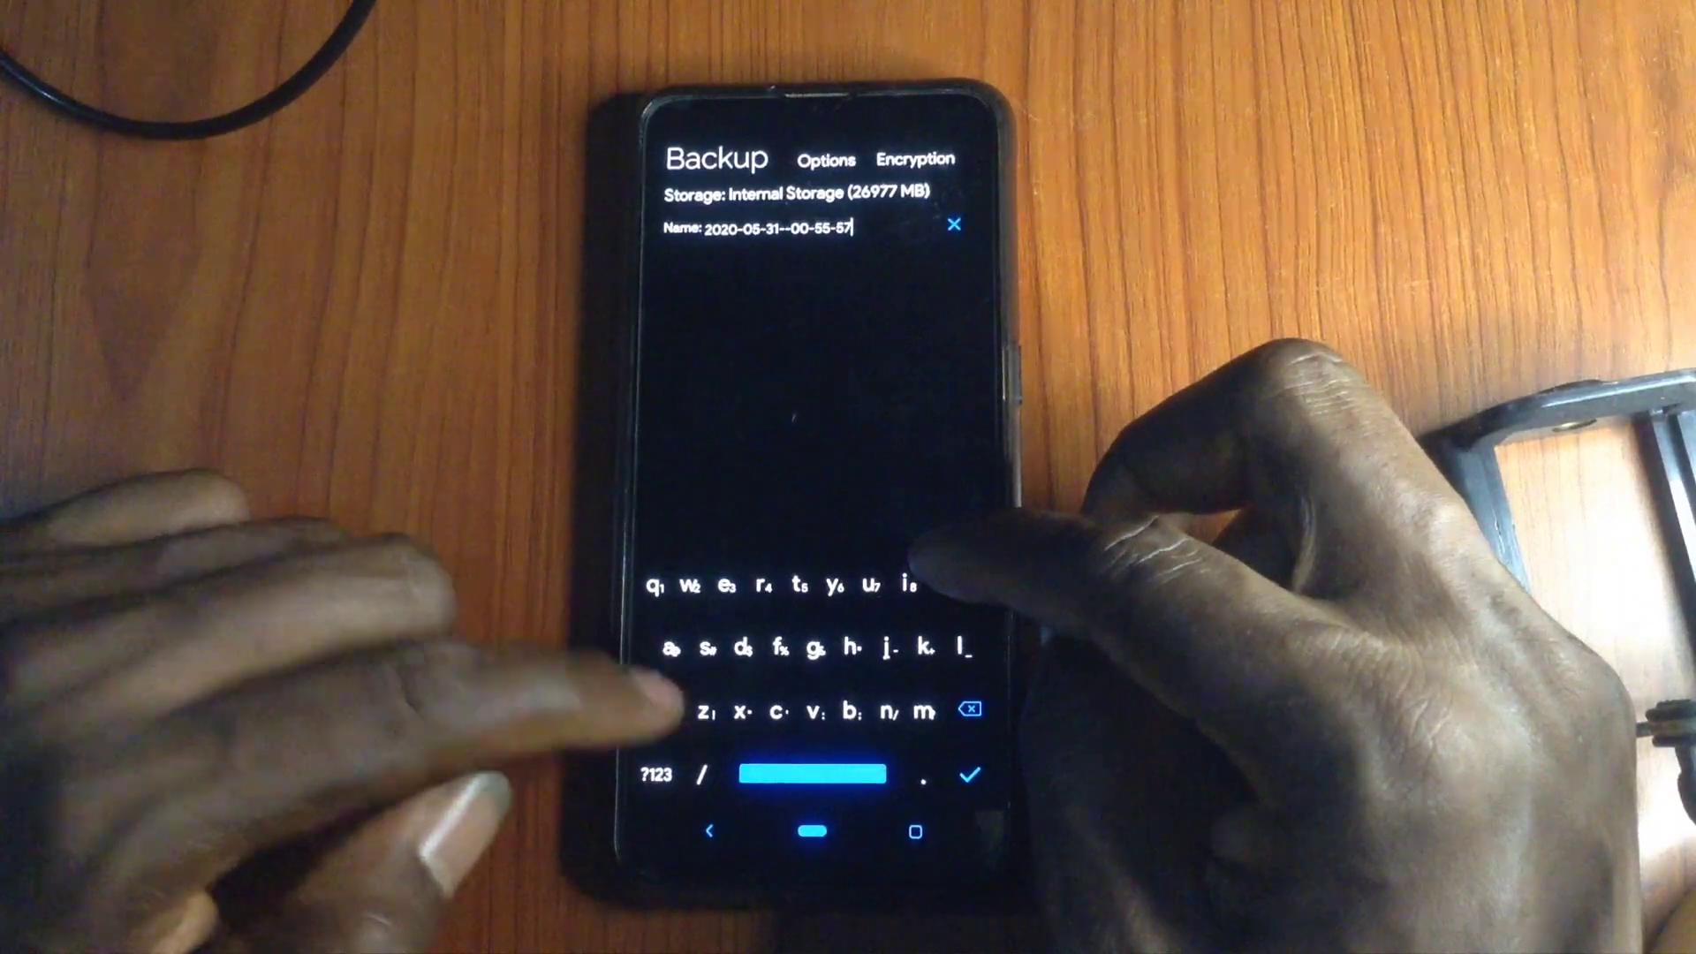
type("Cr")
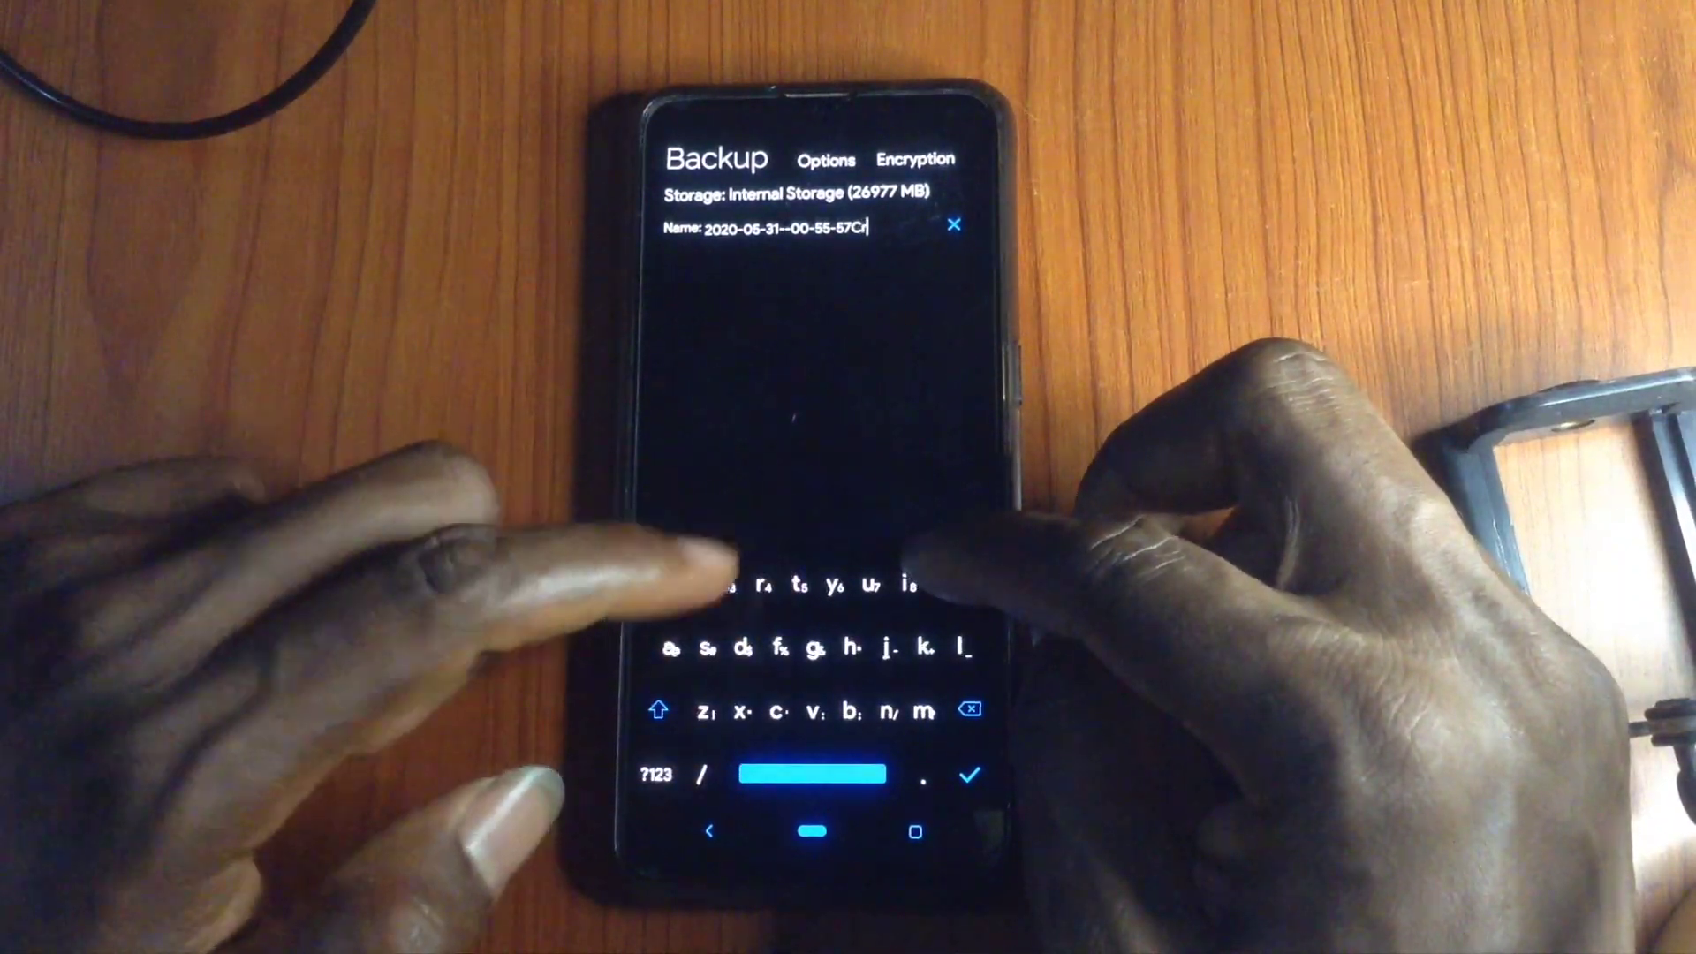
left_click(657, 774)
left_click(656, 775)
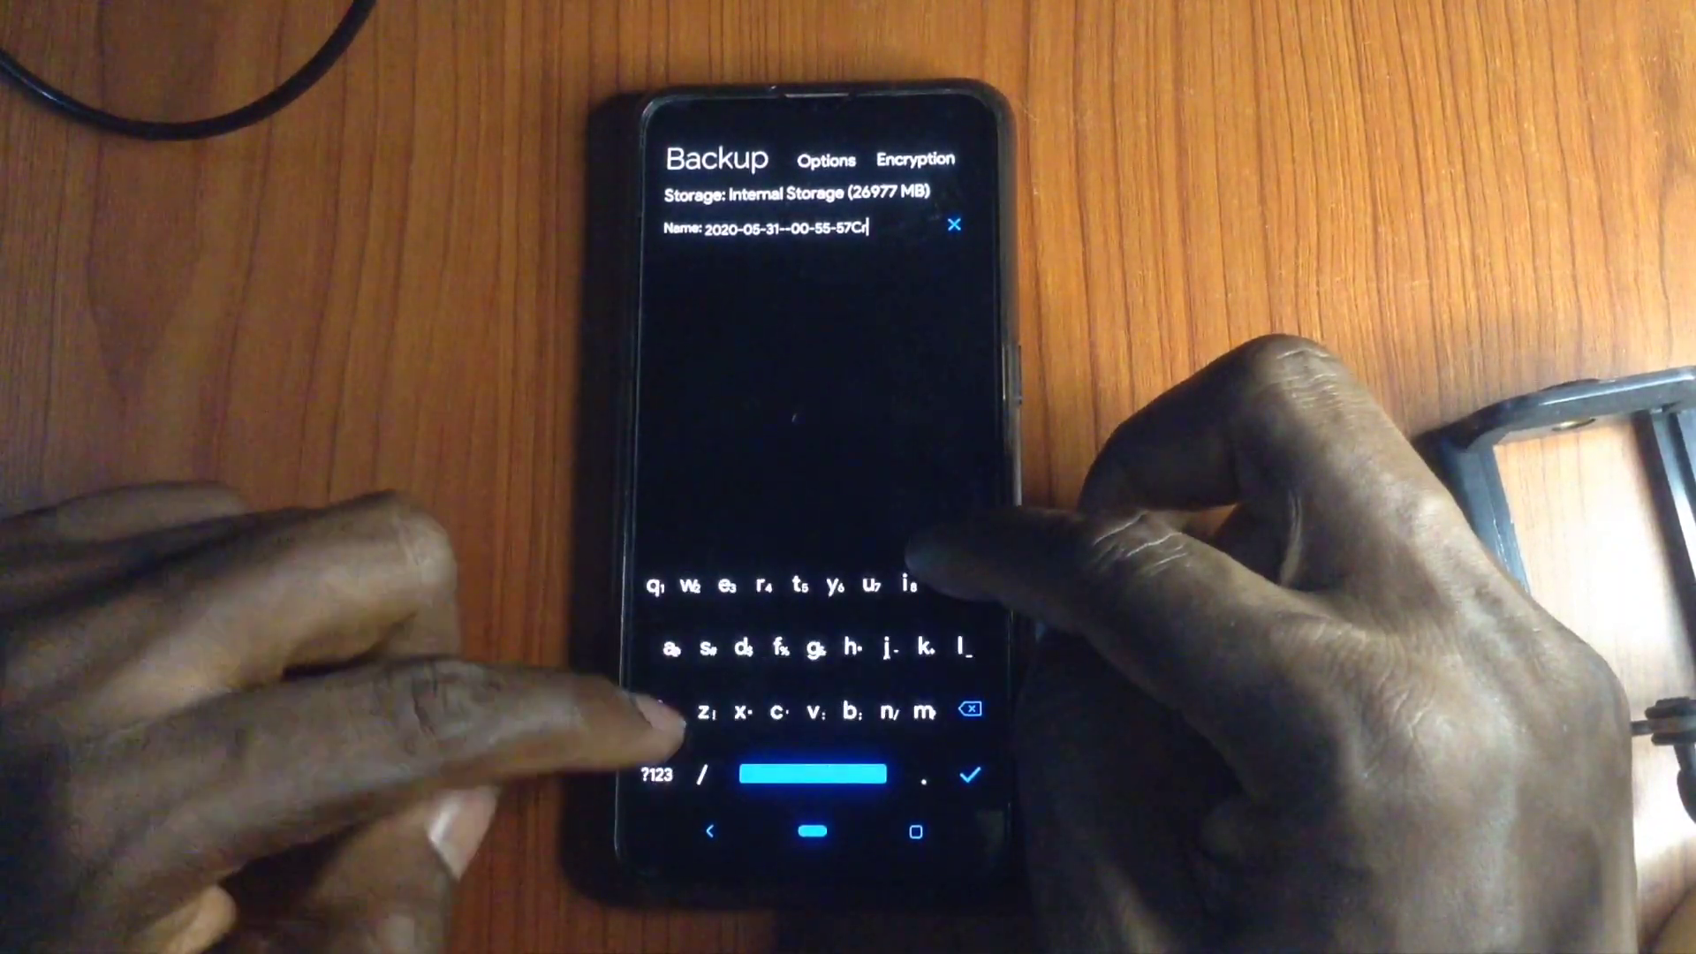
left_click(657, 709)
type("Dr")
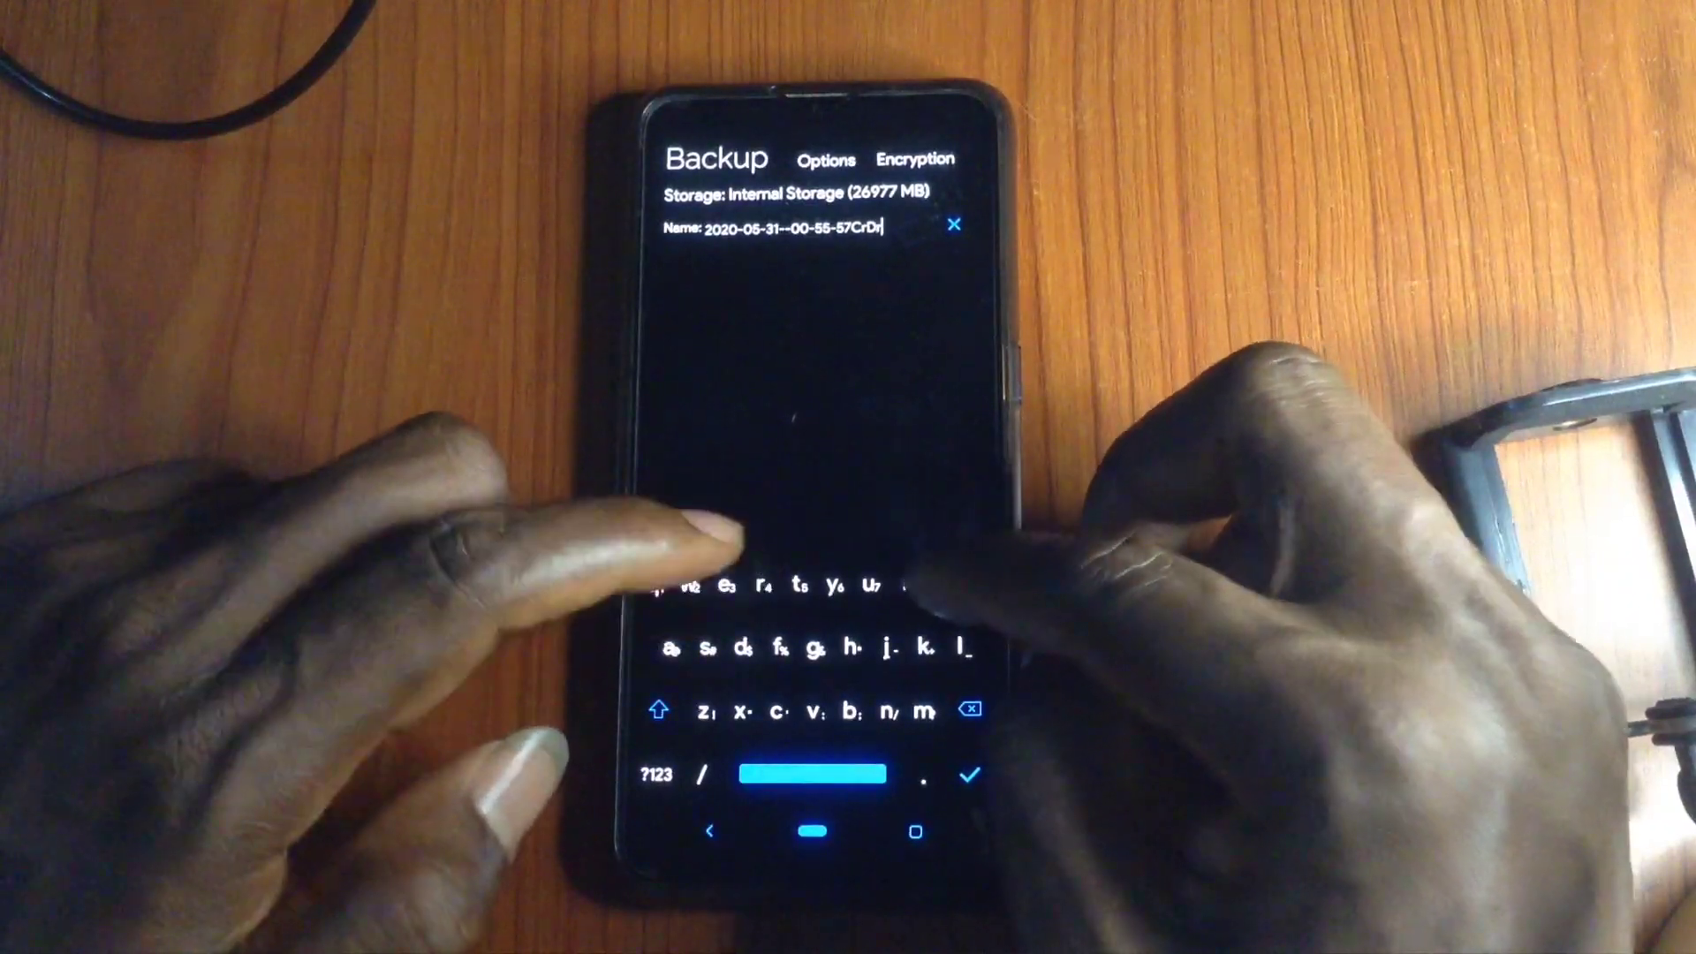
type("oid")
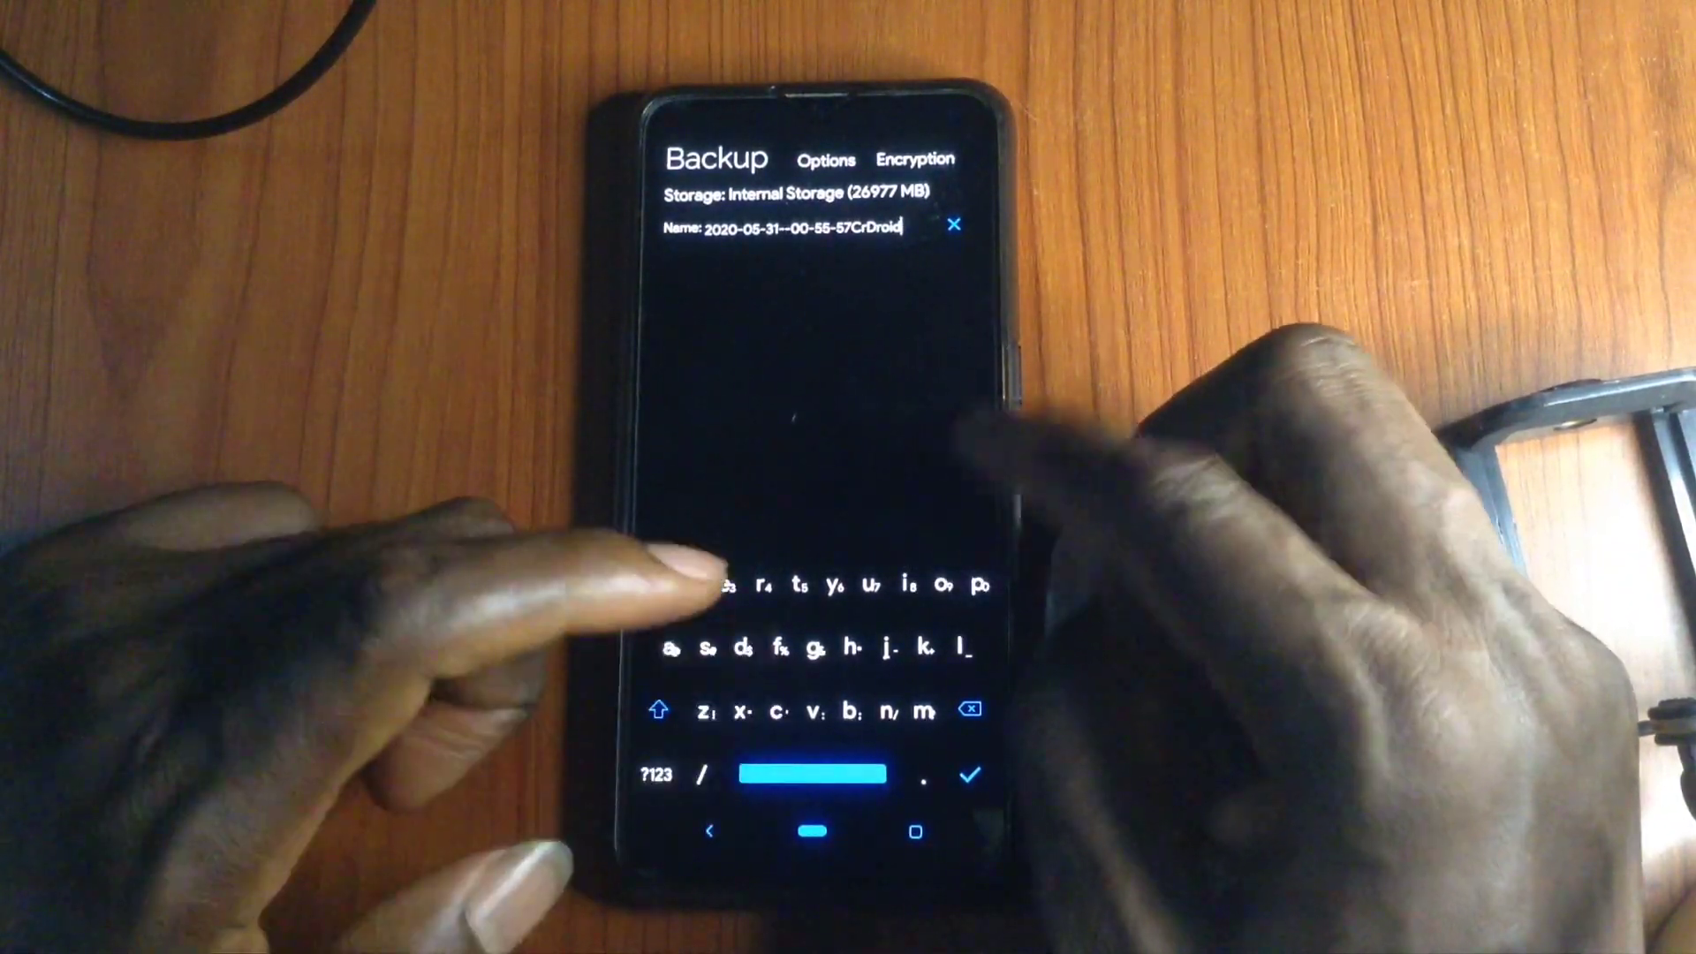
key("Return")
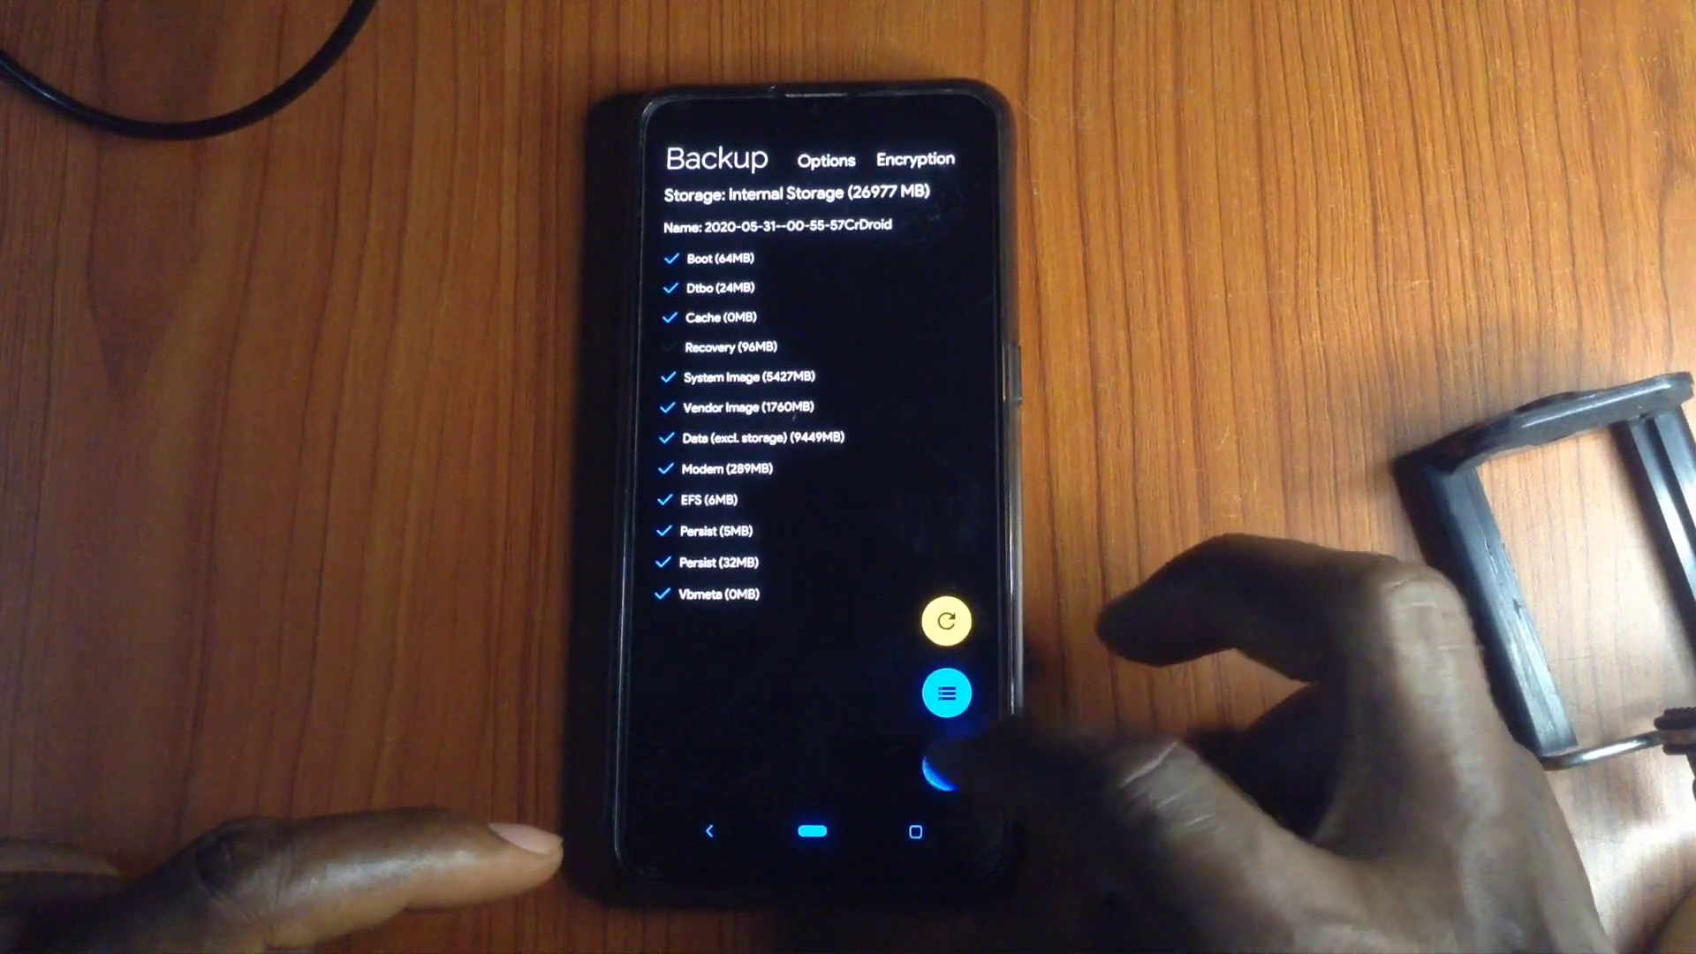
Run the partition backup until 17141 MB completes successfully, then dismiss the log.
left_click(946, 764)
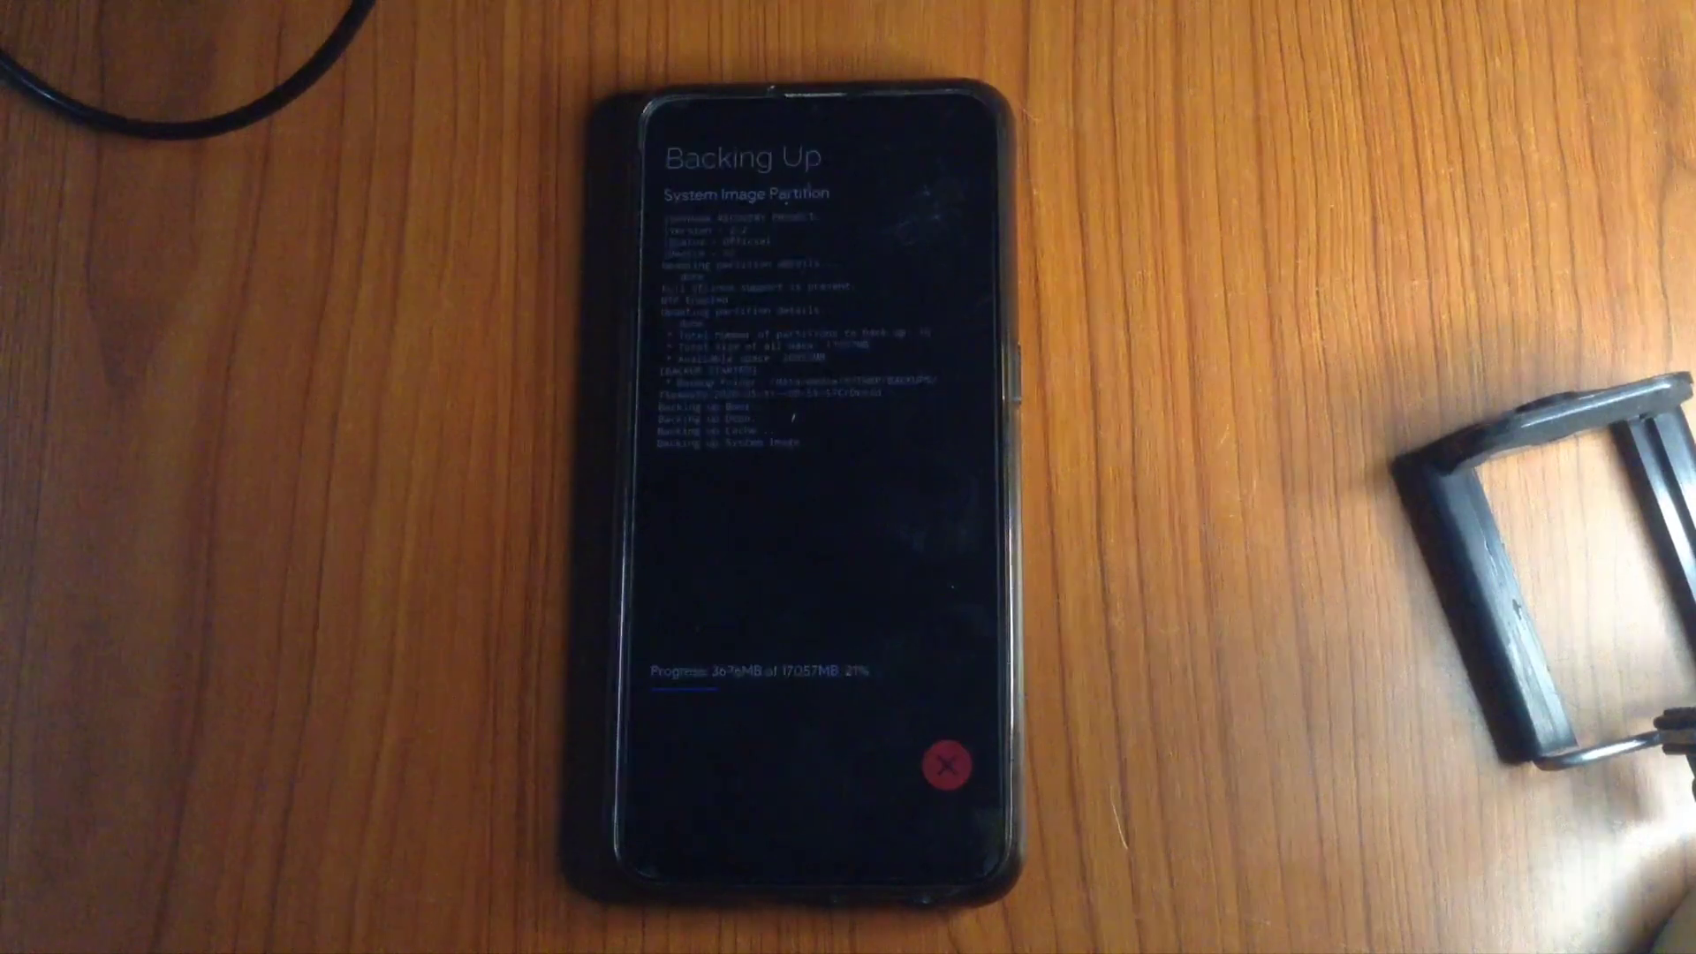
left_click(696, 518)
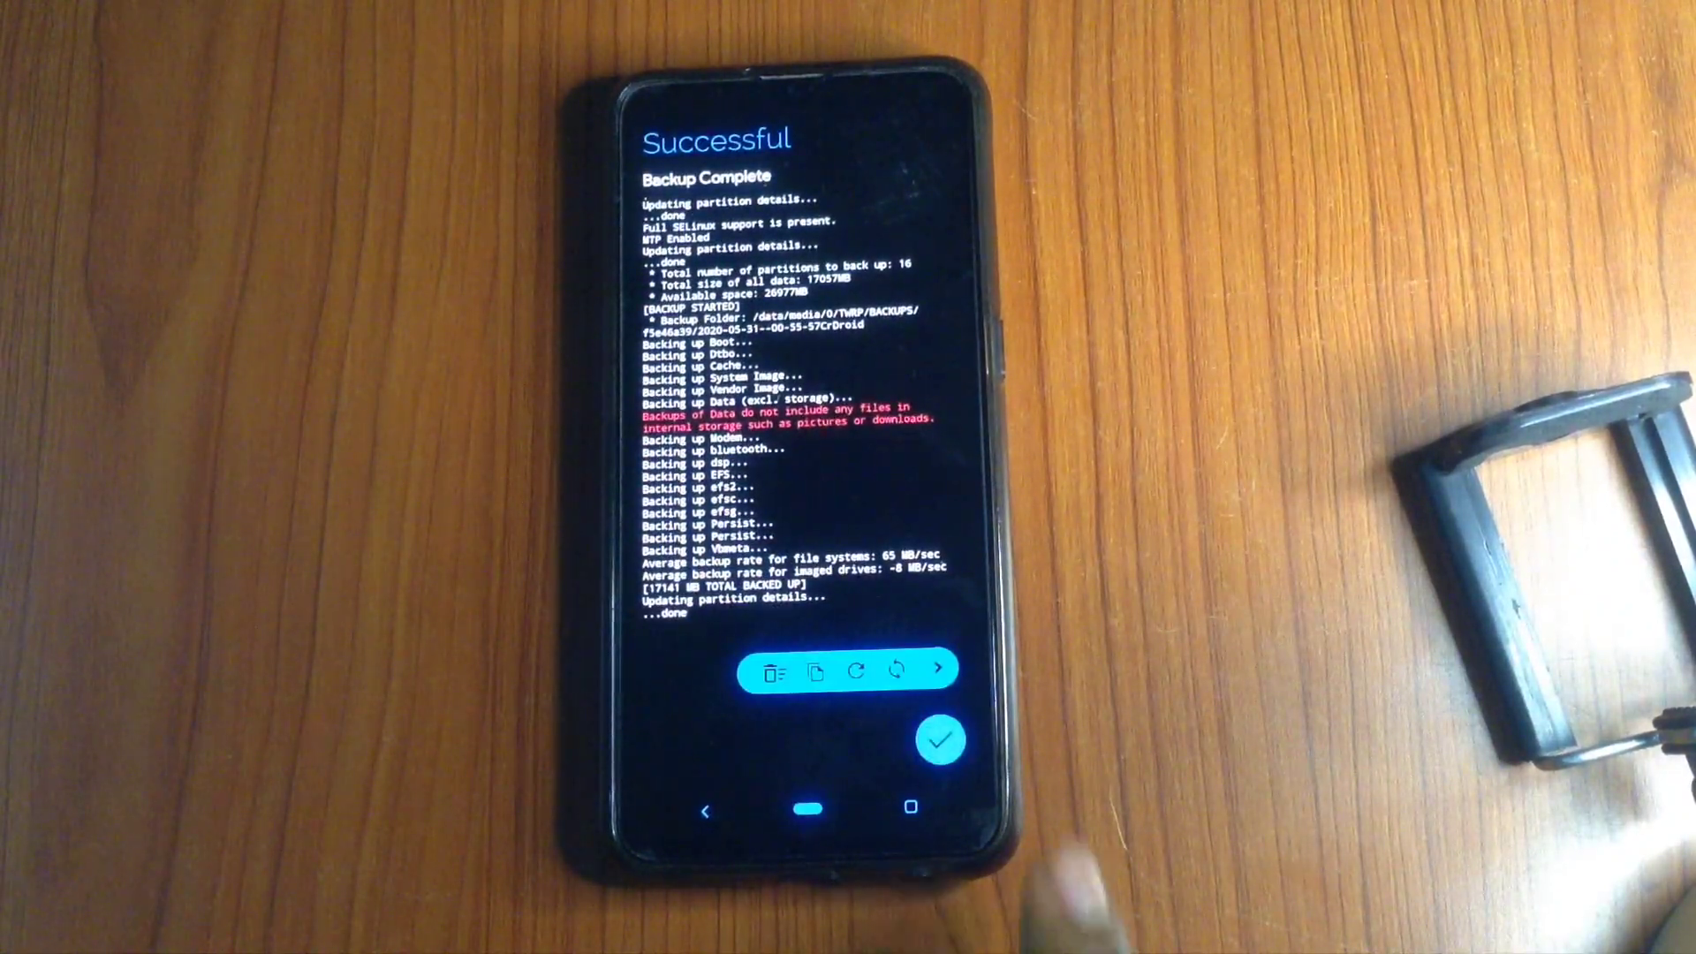
left_click(940, 740)
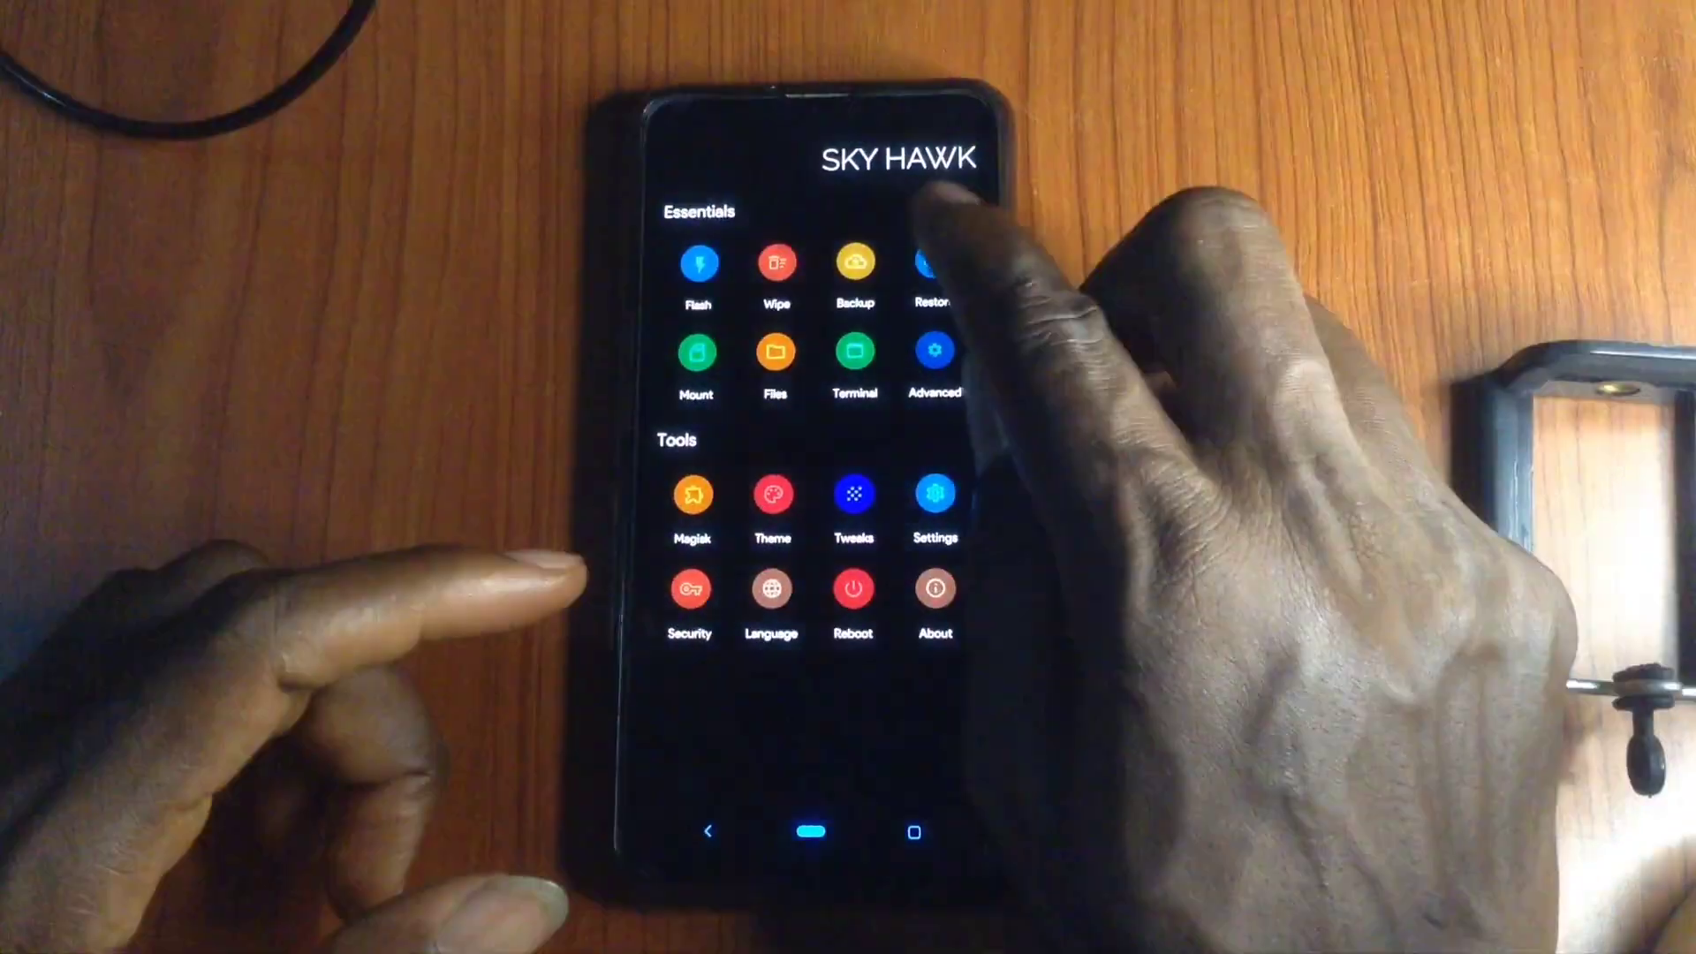
left_click(915, 241)
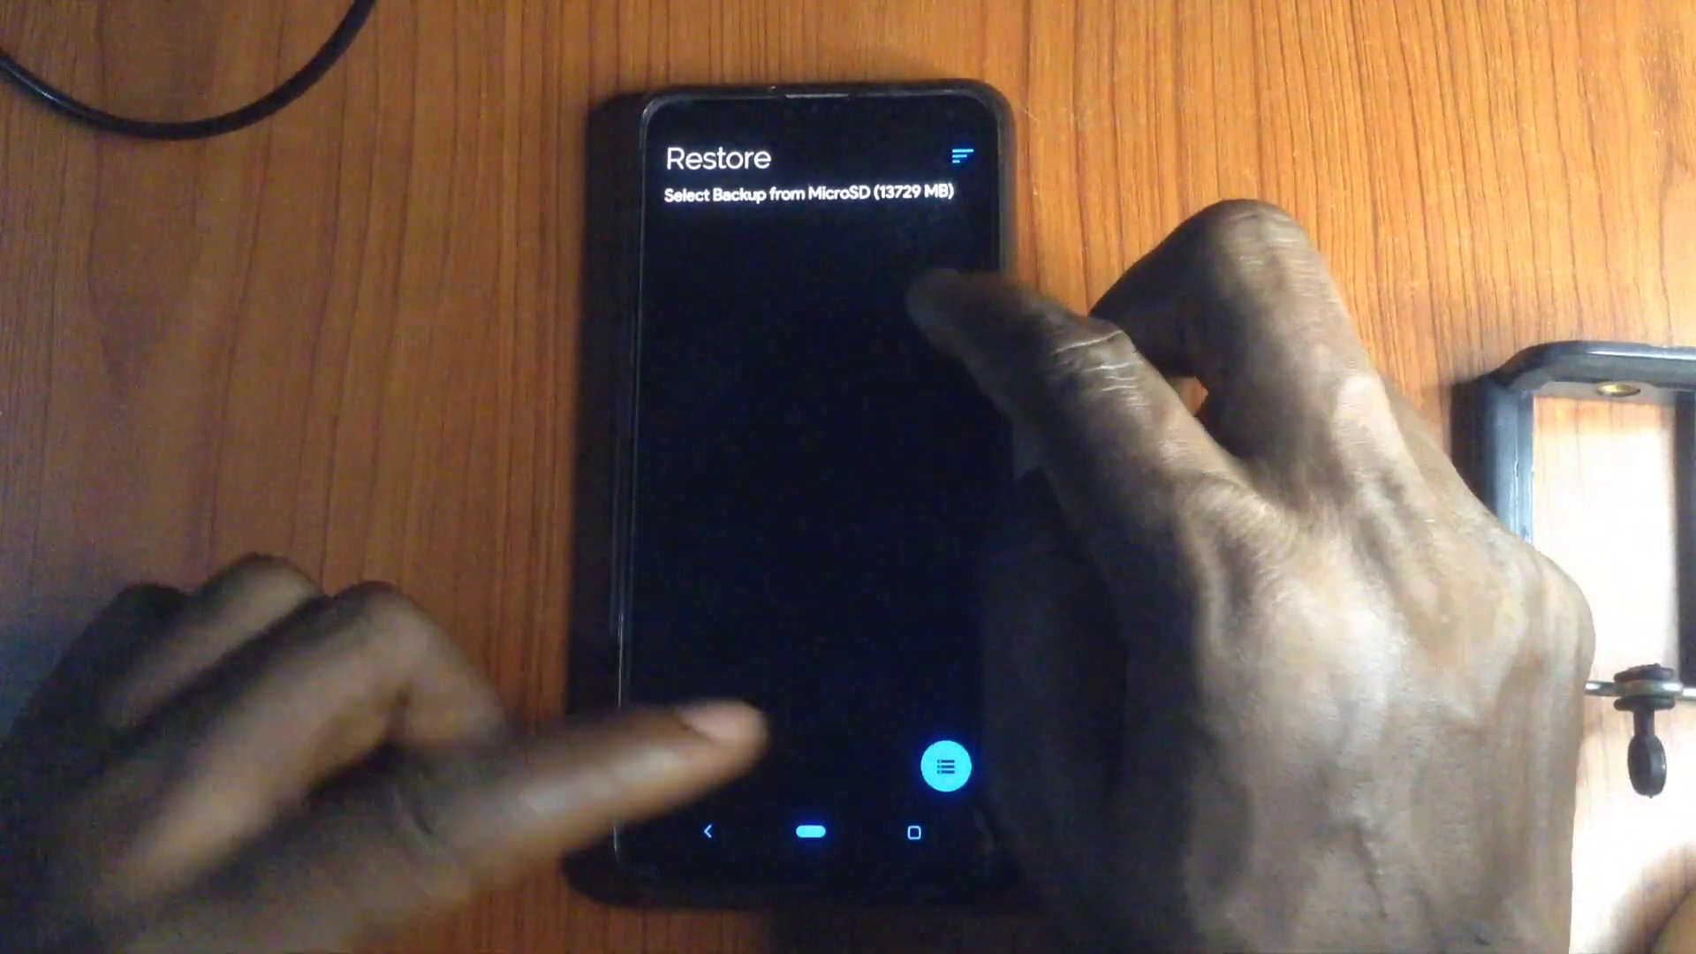
left_click(946, 766)
left_click(756, 198)
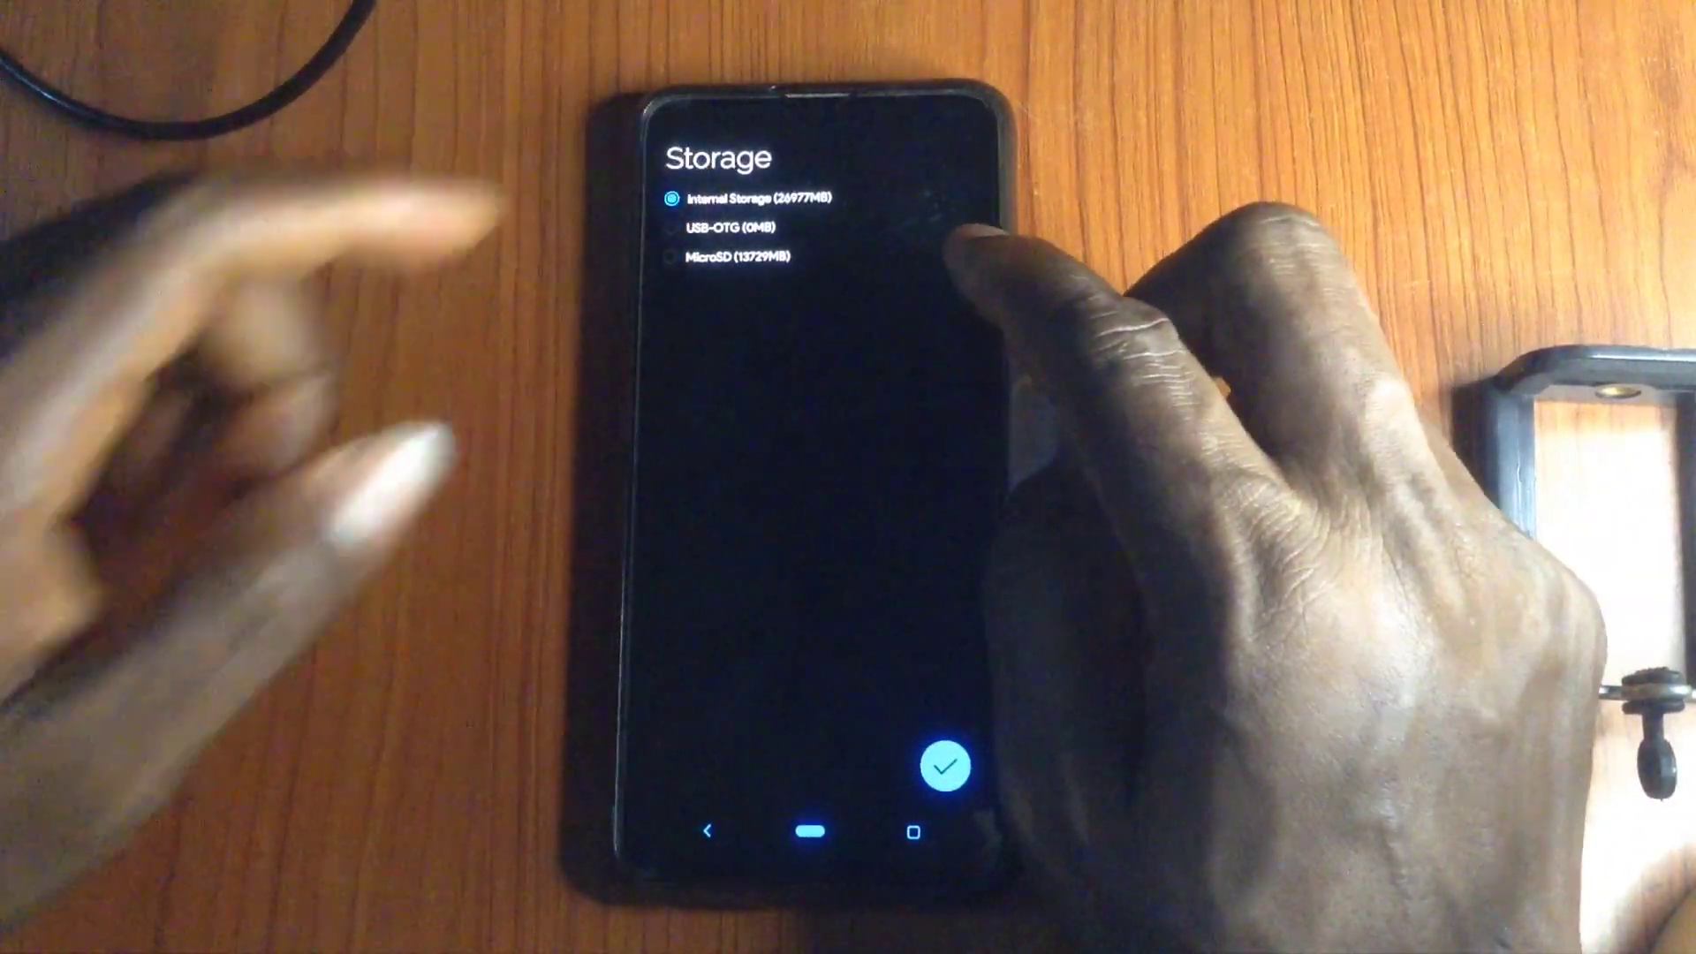
left_click(946, 766)
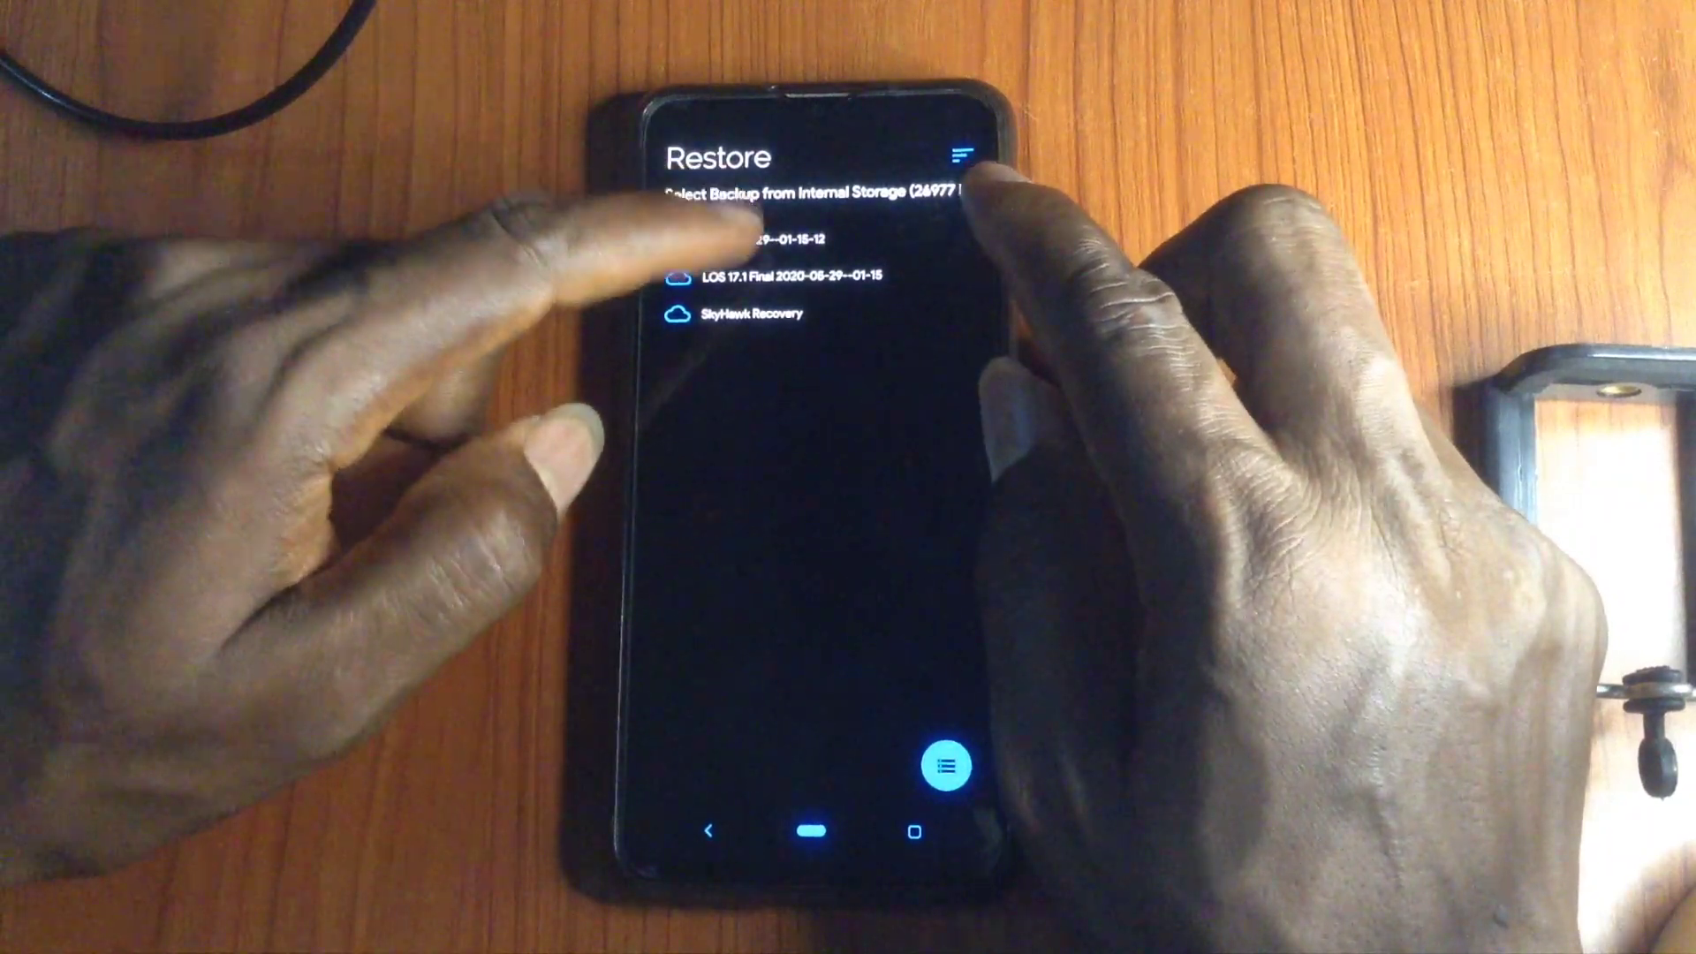
left_click(763, 238)
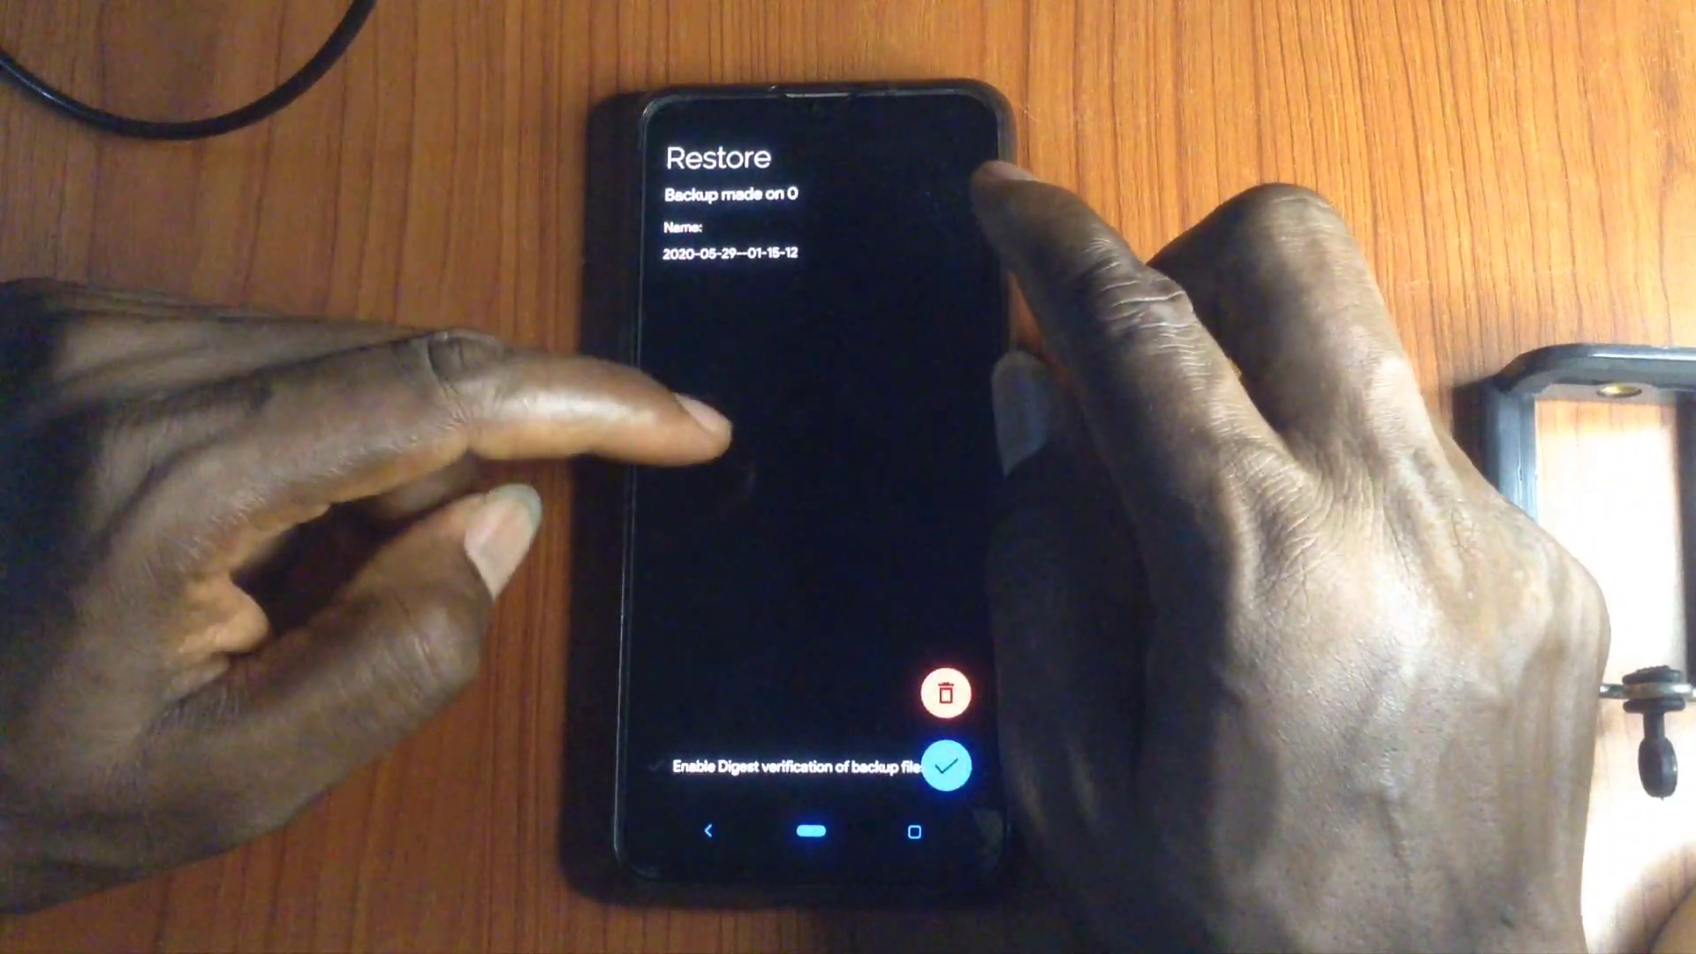